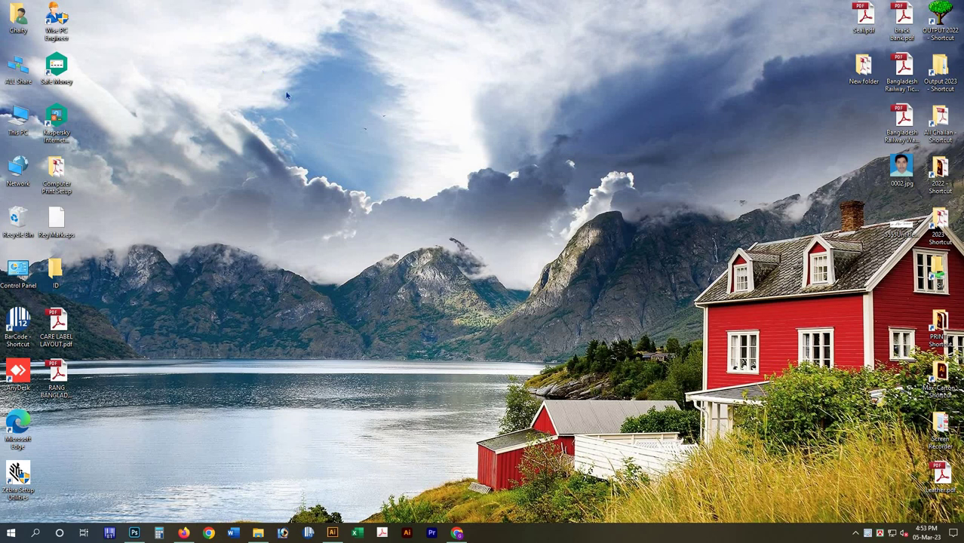
- Switch to Illustrator and begin an A4 portrait document setup, then cancel it
{"action": "right_click", "coordinate": [294, 101]}
{"action": "right_click", "coordinate": [260, 68]}
{"action": "right_click", "coordinate": [261, 80]}
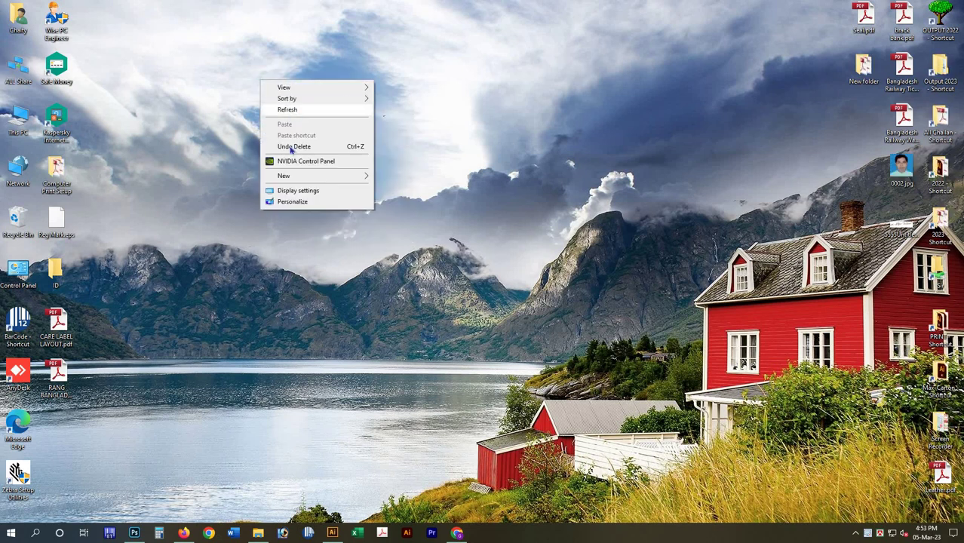
{"action": "right_click", "coordinate": [253, 81]}
{"action": "left_click", "coordinate": [373, 336]}
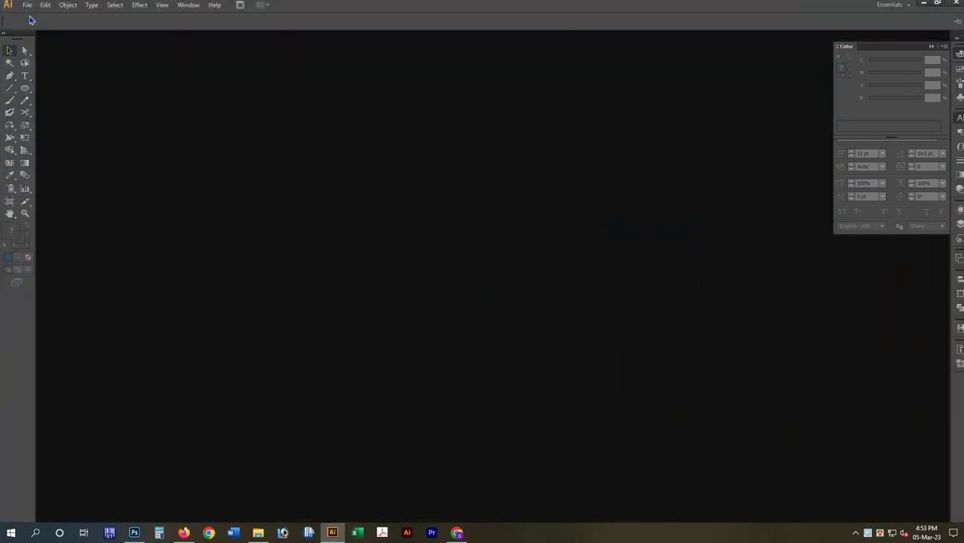
{"action": "left_click", "coordinate": [27, 4]}
{"action": "key", "text": "Return"}
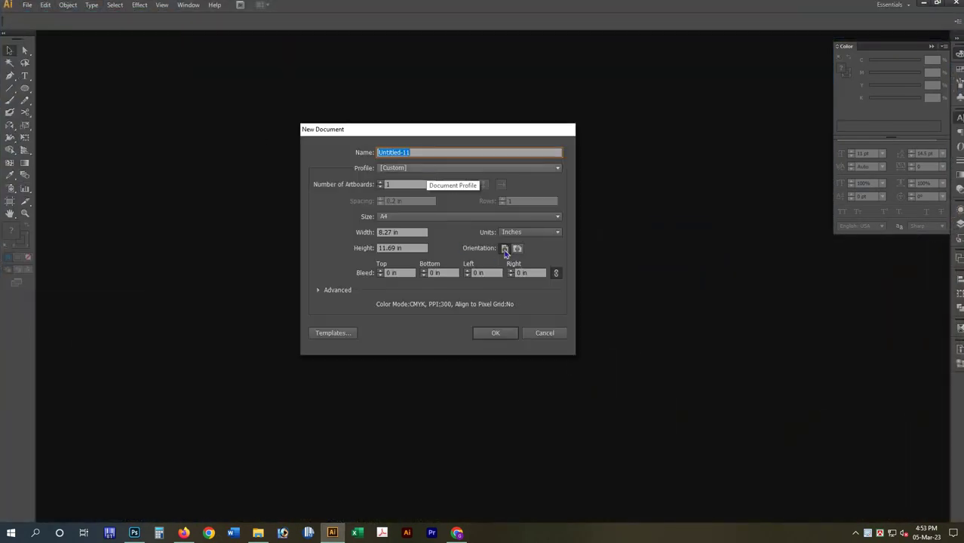
{"action": "left_click", "coordinate": [506, 249]}
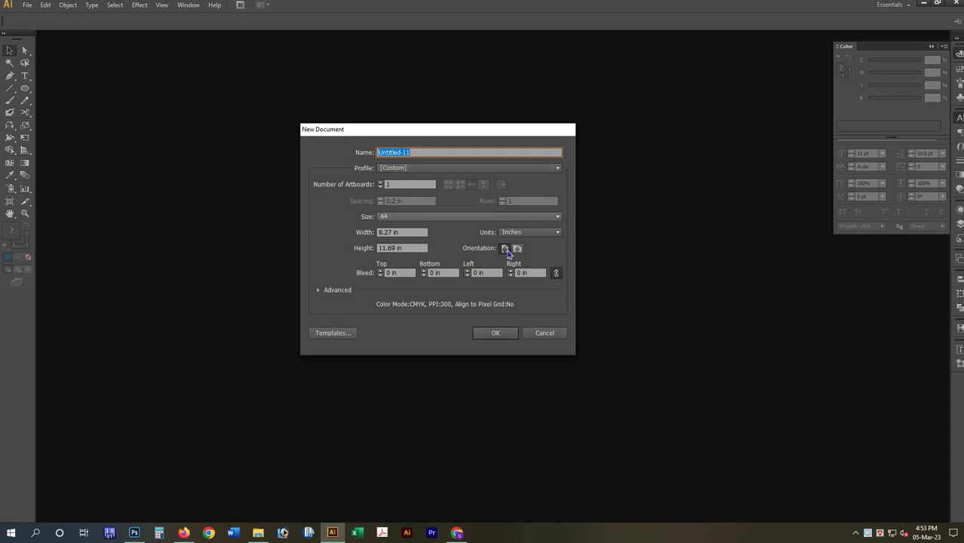
{"action": "left_click", "coordinate": [531, 332]}
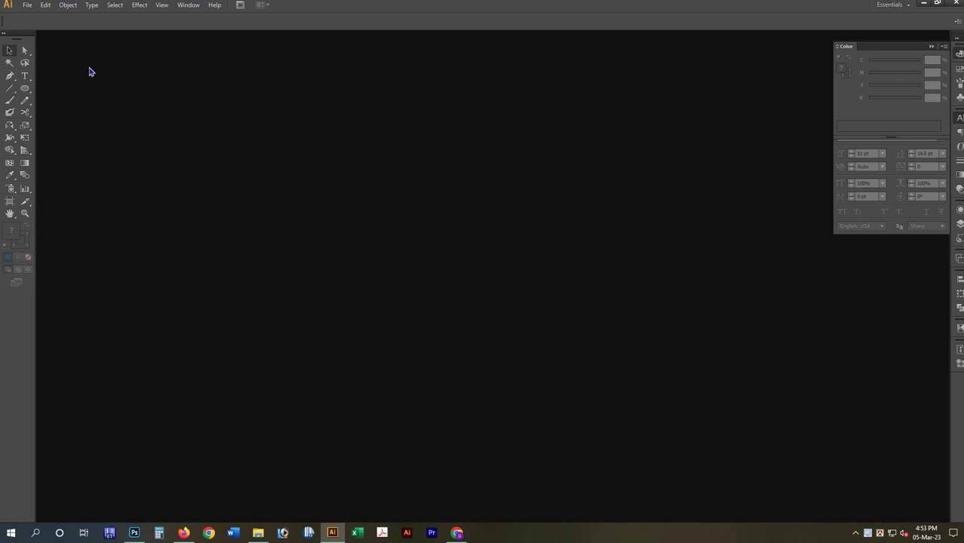
- Create a new blank A4 portrait document, 8.27 x 11.69 in, named Untitled-11
{"action": "key", "text": "ctrl+o"}
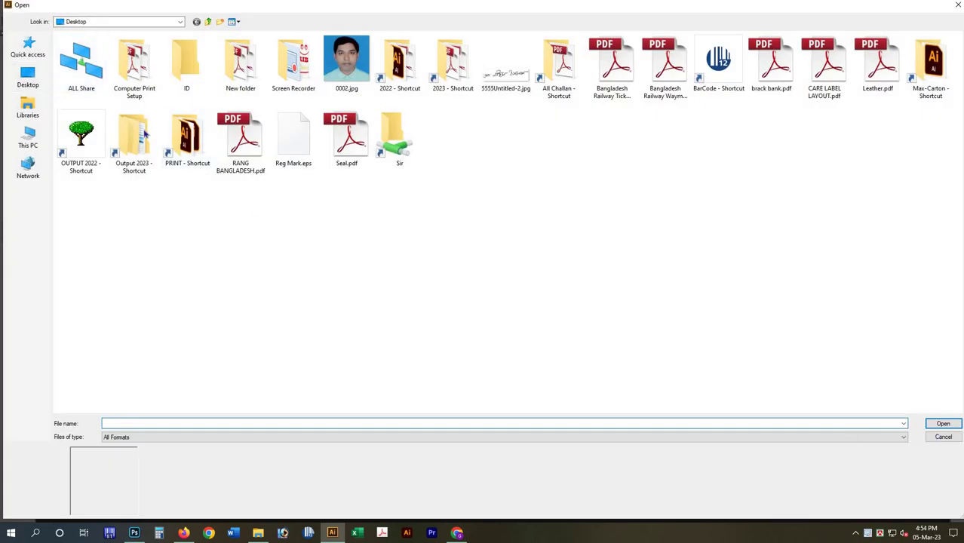
{"action": "key", "text": "Escape"}
{"action": "left_click", "coordinate": [26, 4]}
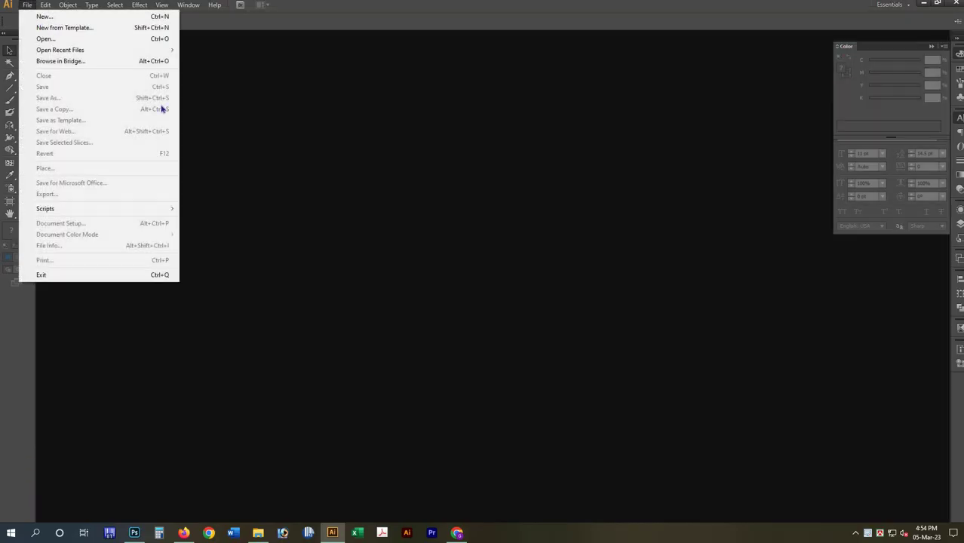
{"action": "key", "text": "ctrl+n"}
{"action": "left_click", "coordinate": [505, 336]}
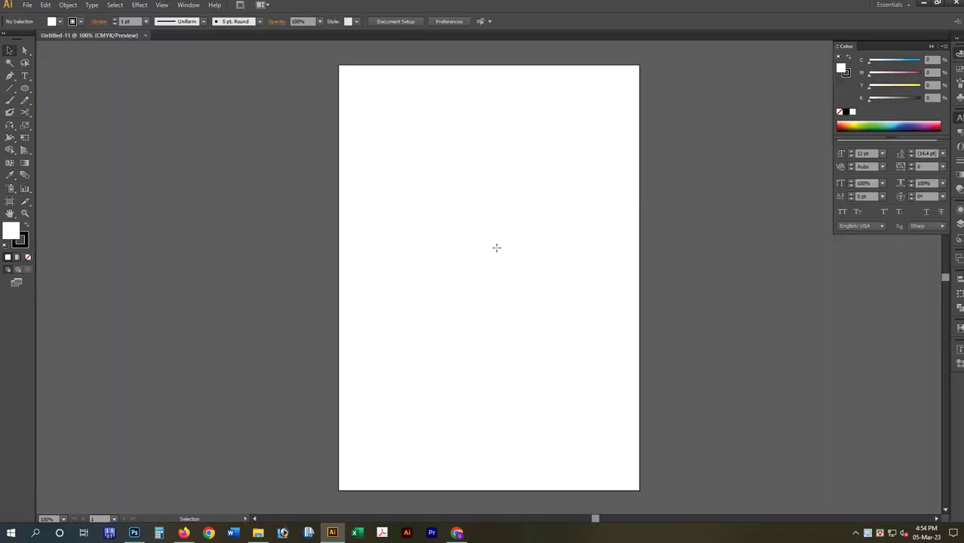
- Draw a circle in the upper middle of the page with no fill and a 5 pt stroke
{"action": "key", "text": "l"}
{"action": "left_click_drag", "start_coordinate": [474, 236], "coordinate": [534, 296]}
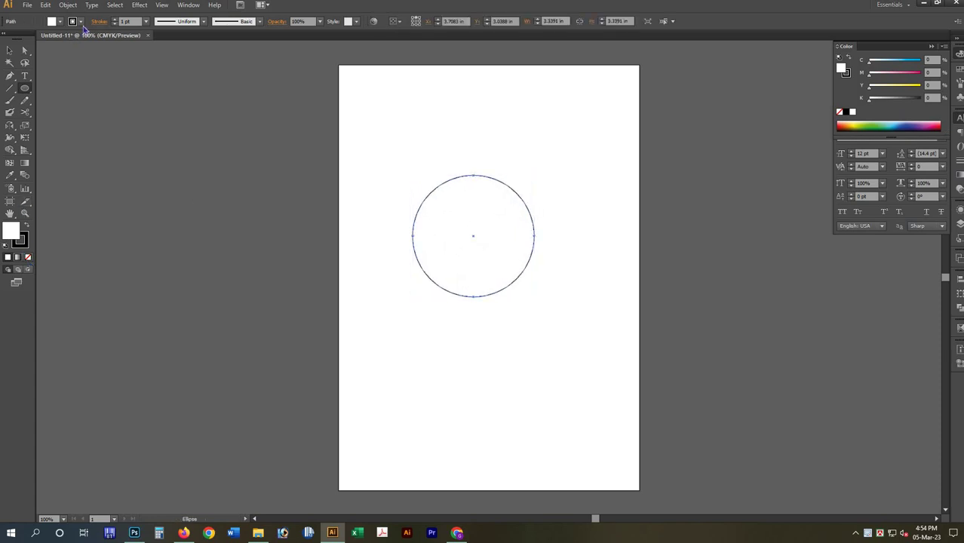
{"action": "key", "text": "slash"}
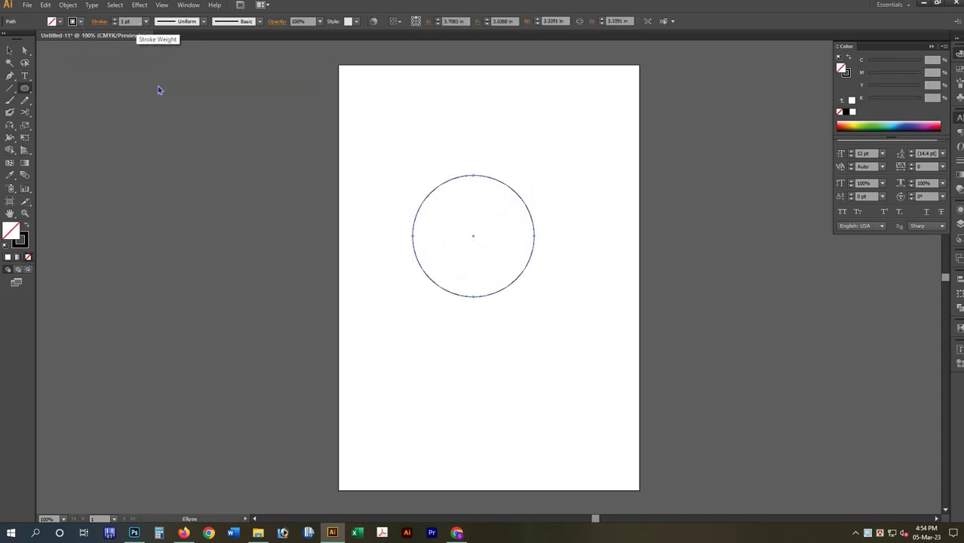
{"action": "left_click", "coordinate": [145, 22]}
{"action": "type", "text": "4"}
{"action": "key", "text": "Return"}
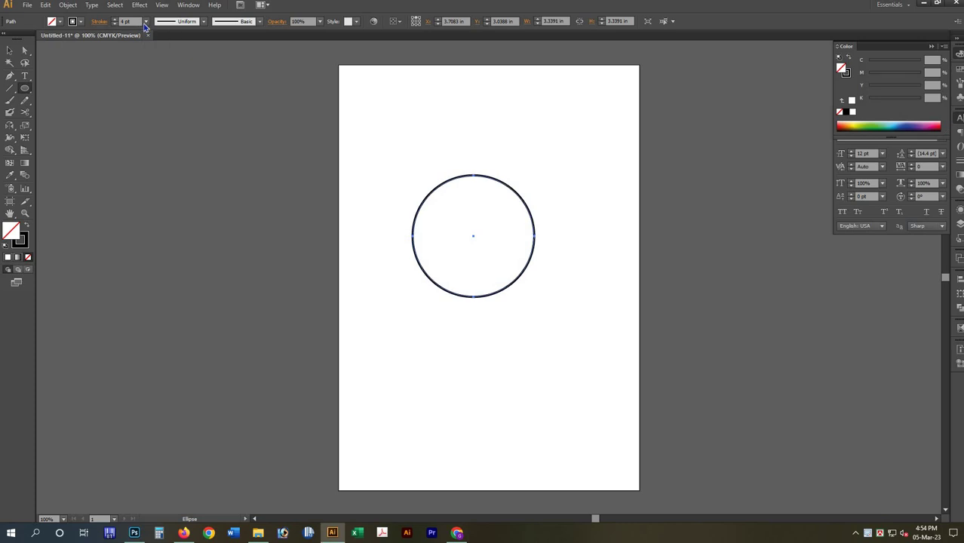
{"action": "left_click", "coordinate": [145, 22]}
{"action": "left_click", "coordinate": [158, 110]}
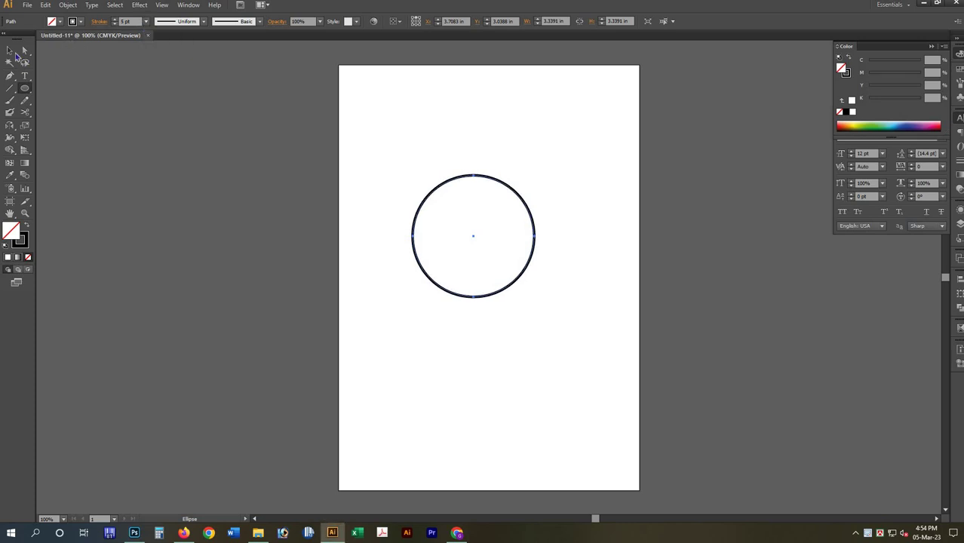
- Paste a copy of the circle in front, shrink it into an inner circle, and zoom in
{"action": "key", "text": "v"}
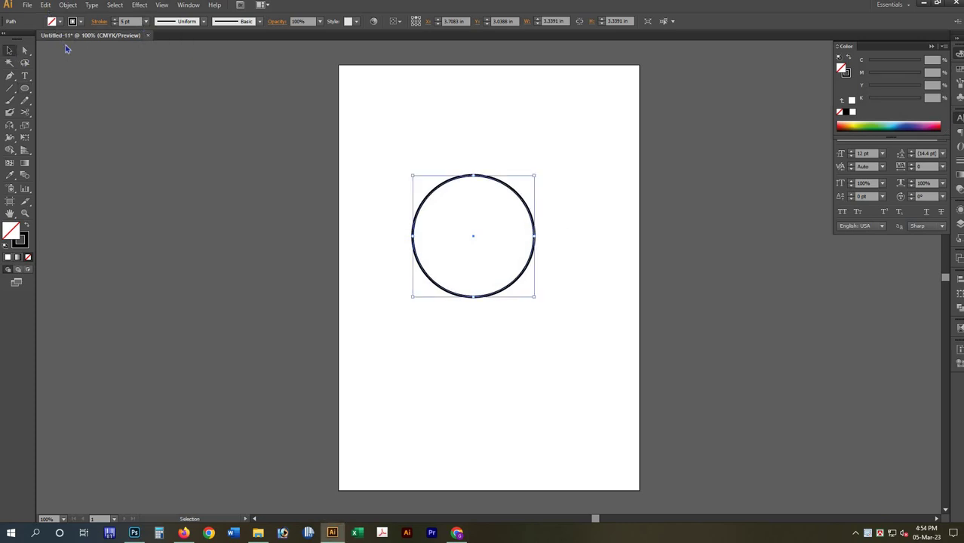
{"action": "key", "text": "alt+e"}
{"action": "left_click", "coordinate": [69, 52]}
{"action": "key", "text": "alt+e"}
{"action": "key", "text": "Return"}
{"action": "left_click_drag", "start_coordinate": [529, 183], "coordinate": [418, 183]}
{"action": "left_click", "coordinate": [571, 316]}
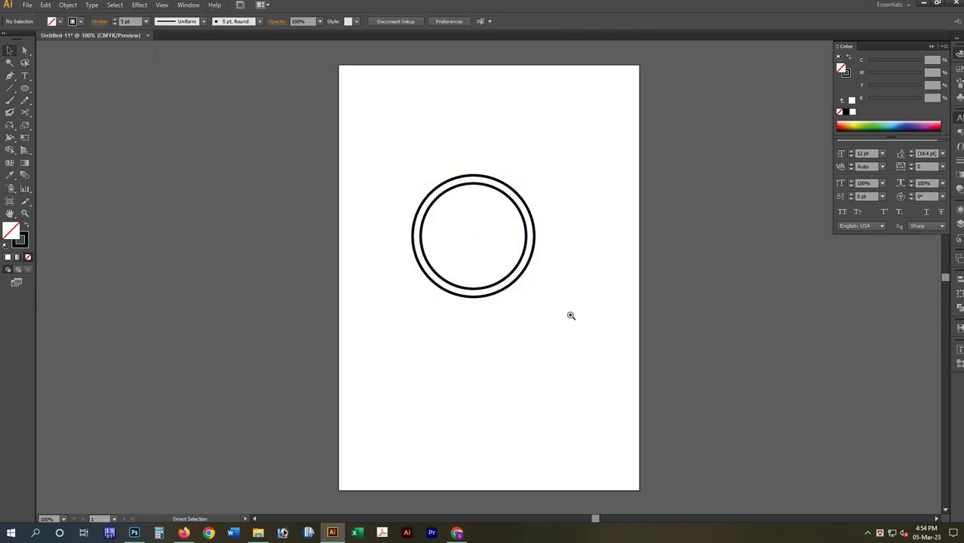
{"action": "left_click_drag", "start_coordinate": [386, 149], "coordinate": [572, 315]}
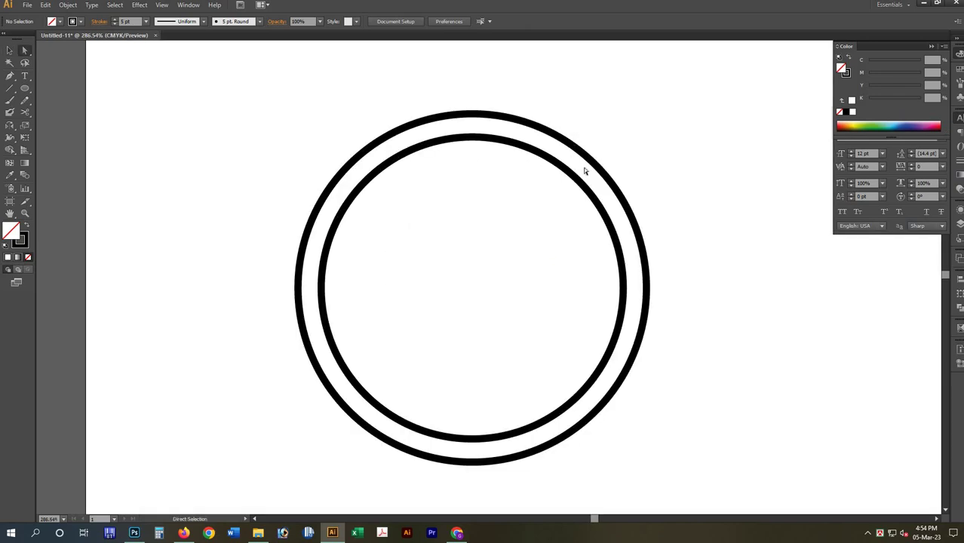
- Remove the outer circle's top-right quarter and trim a short piece off its lower right end
{"action": "left_click", "coordinate": [575, 137]}
{"action": "key", "text": "Delete"}
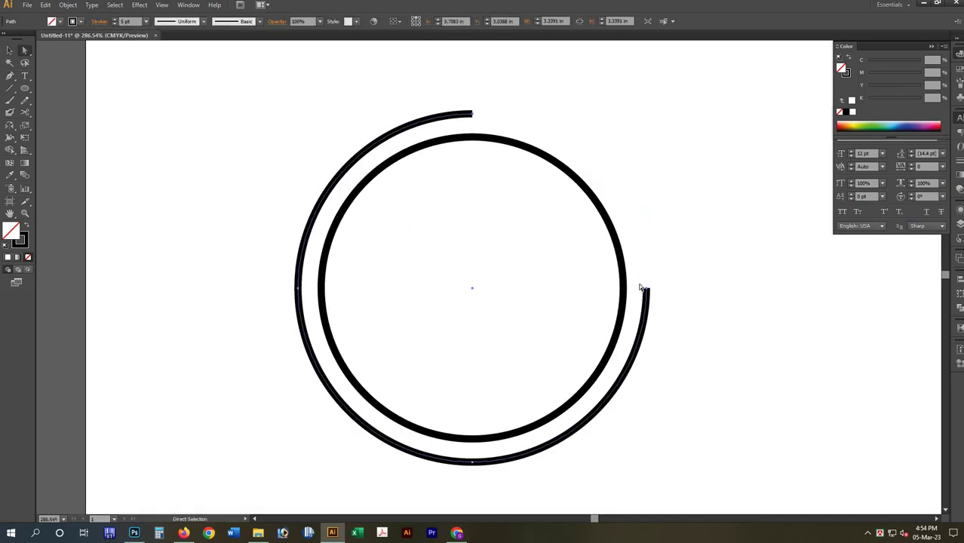
{"action": "left_click", "coordinate": [643, 289]}
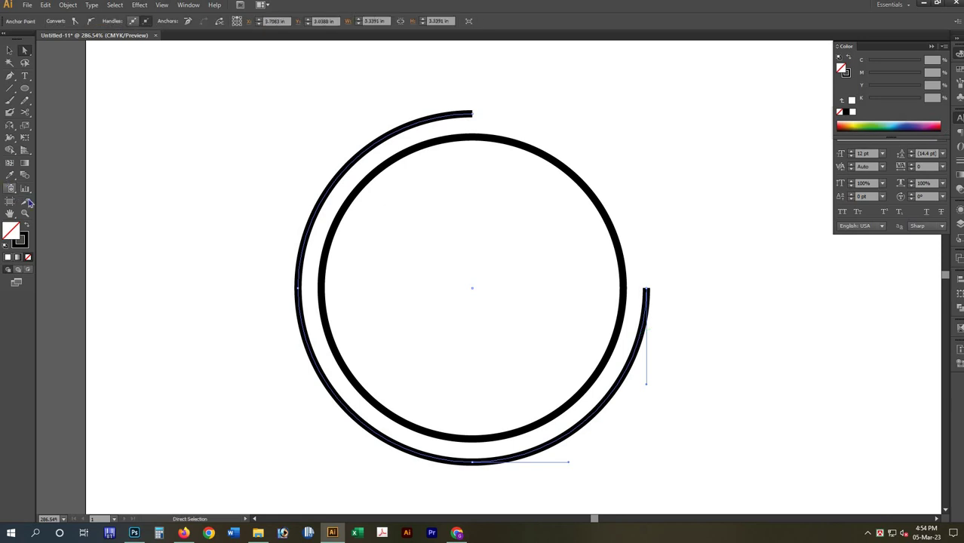
{"action": "left_click", "coordinate": [27, 202]}
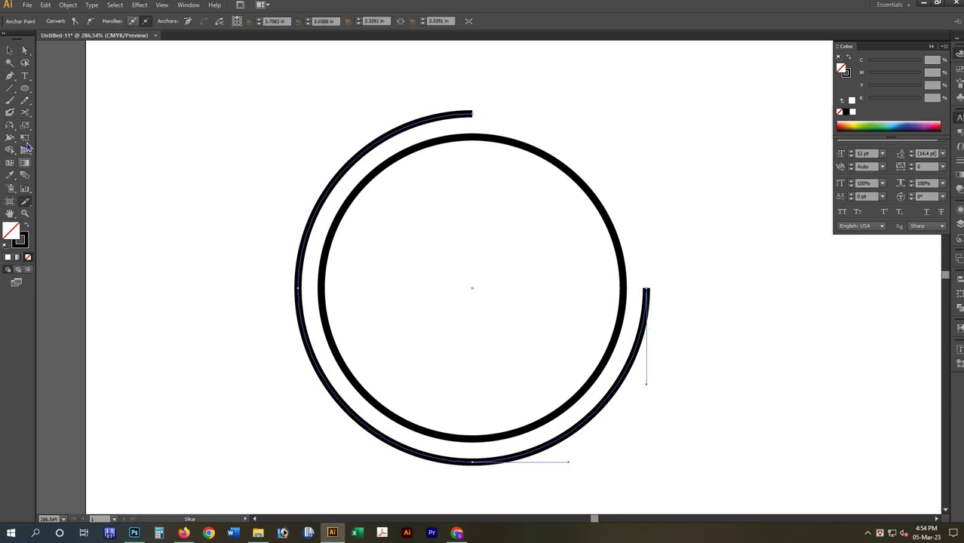
{"action": "key", "text": "c"}
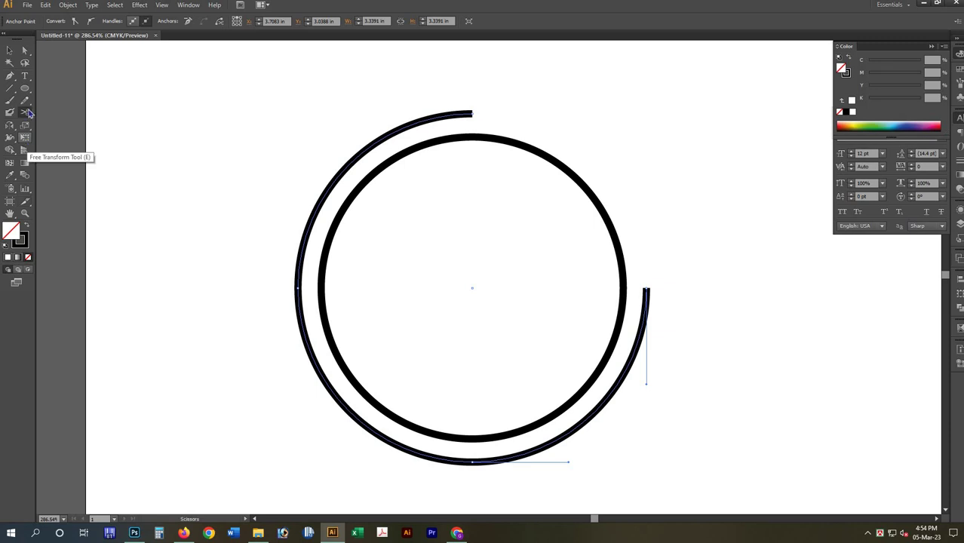
{"action": "left_click_drag", "start_coordinate": [25, 112], "coordinate": [577, 430]}
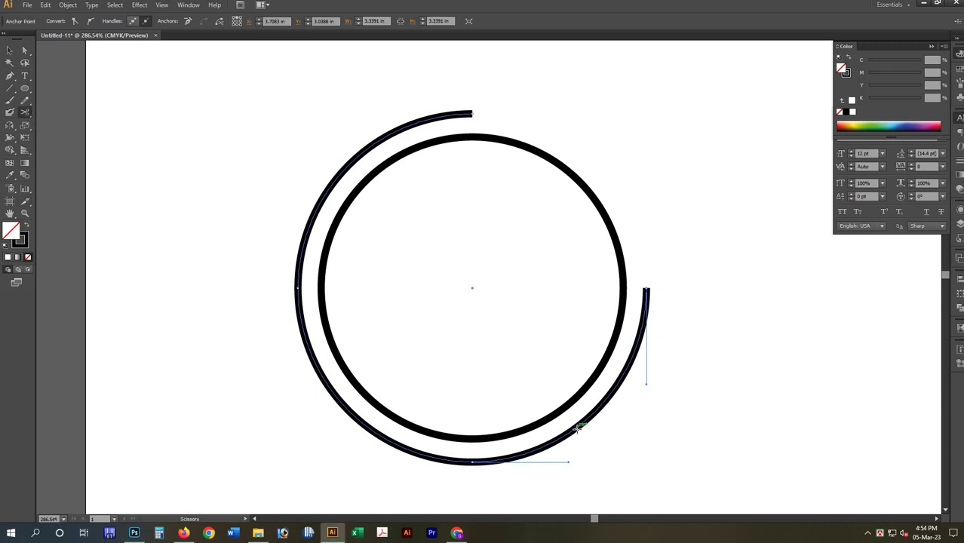
{"action": "left_click", "coordinate": [624, 380]}
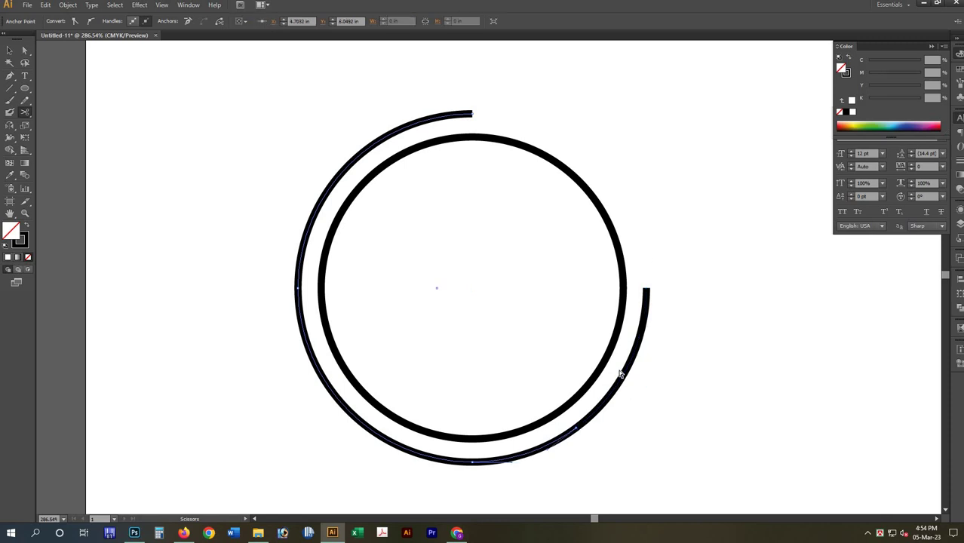
{"action": "left_click", "coordinate": [624, 377], "text": "ctrl"}
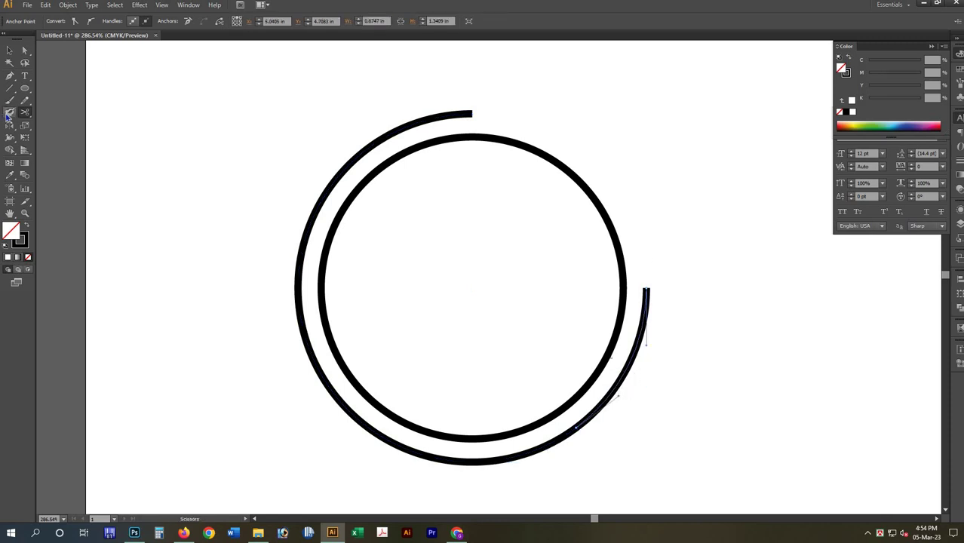
{"action": "key", "text": "Delete"}
{"action": "key", "text": "a"}
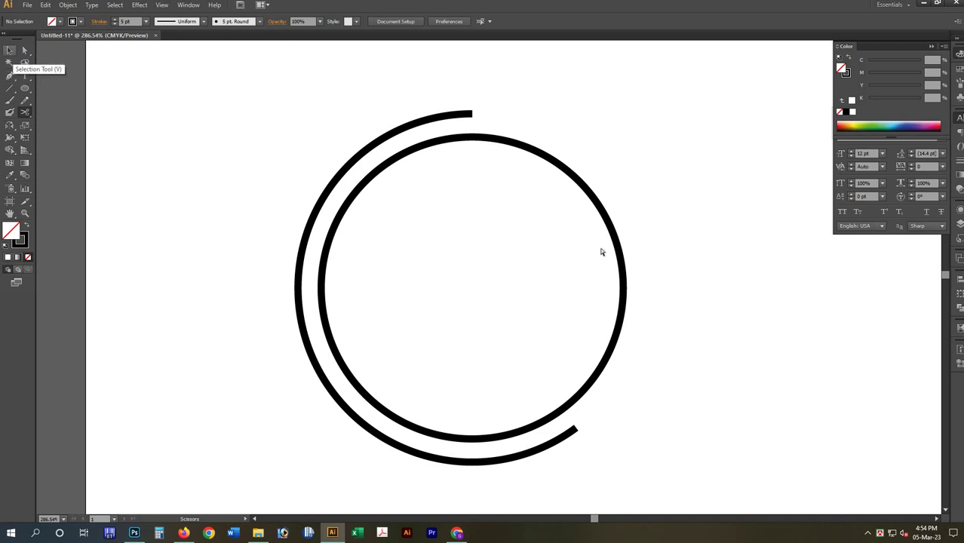
- Remove the inner circle's top-right quarter and trim short pieces off its right and top ends
{"action": "left_click_drag", "start_coordinate": [651, 180], "coordinate": [613, 235]}
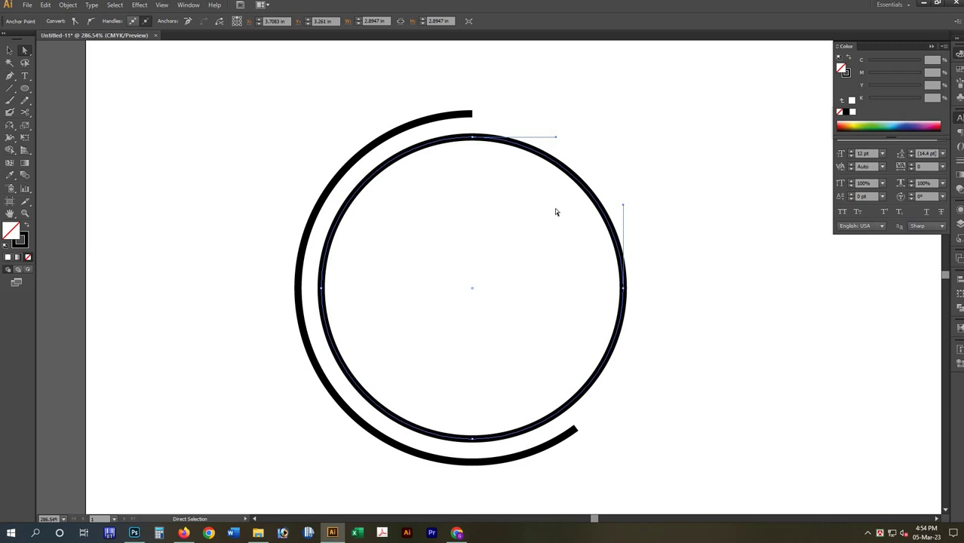
{"action": "key", "text": "Delete"}
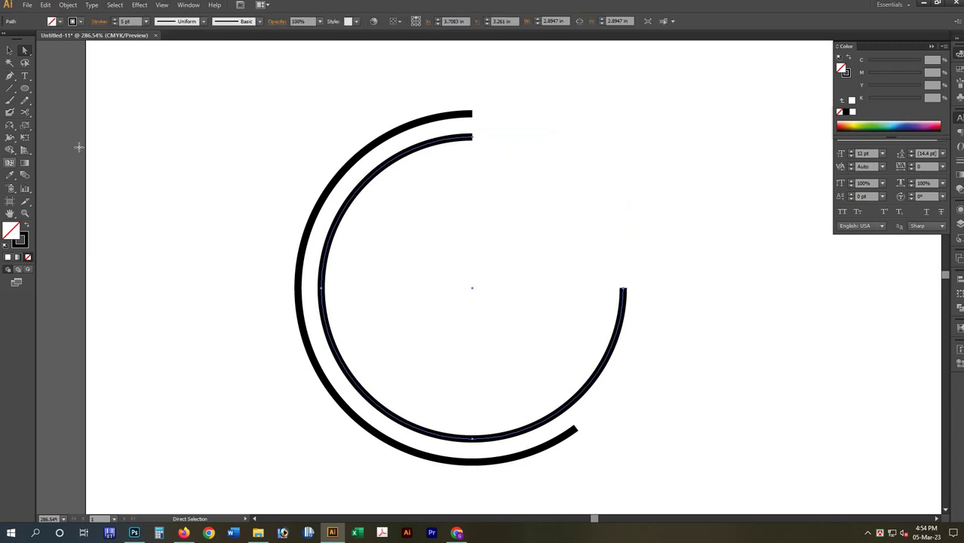
{"action": "key", "text": "c"}
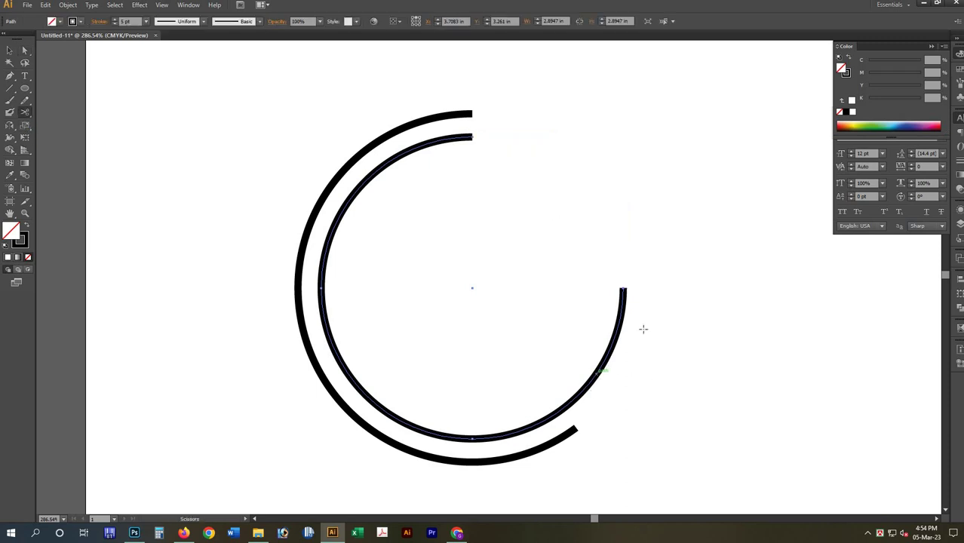
{"action": "left_click", "coordinate": [623, 291]}
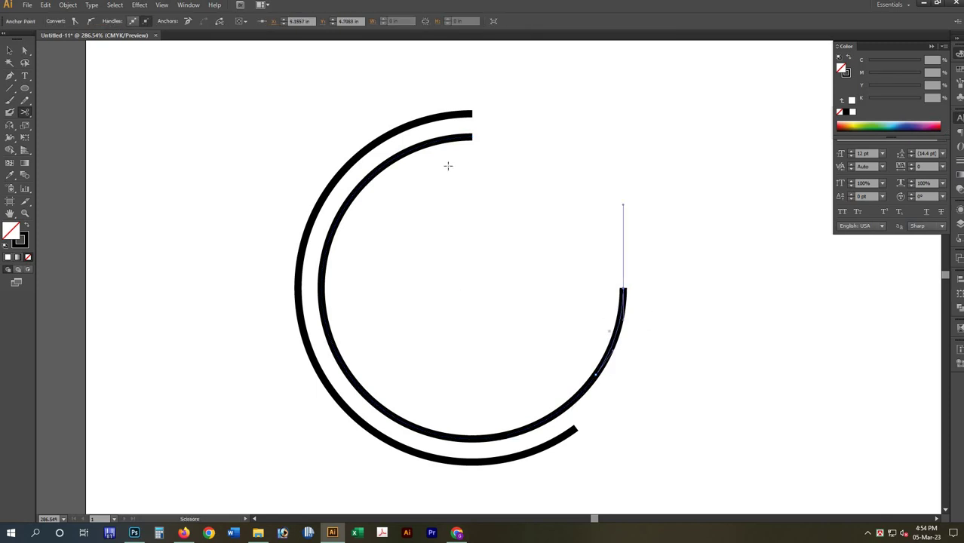
{"action": "key", "text": "Delete"}
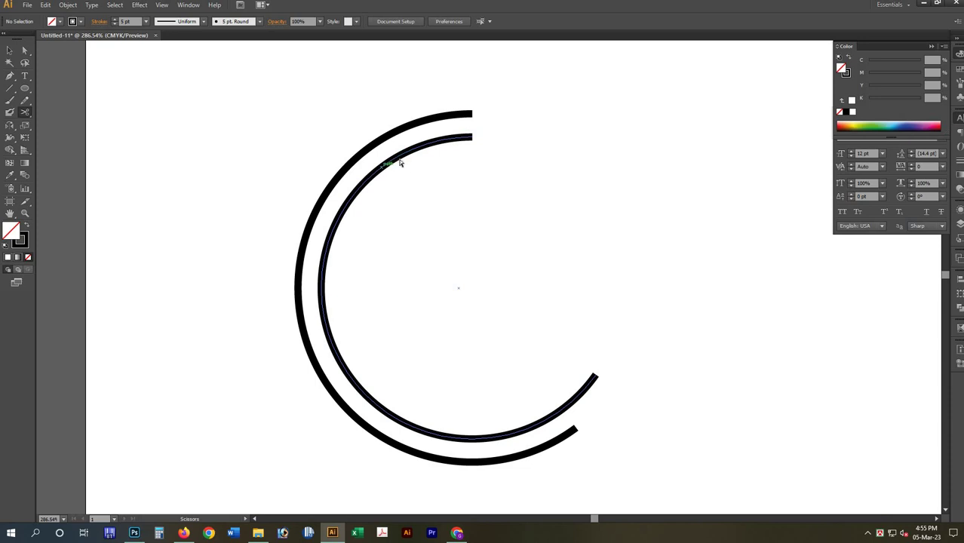
{"action": "left_click", "coordinate": [361, 183]}
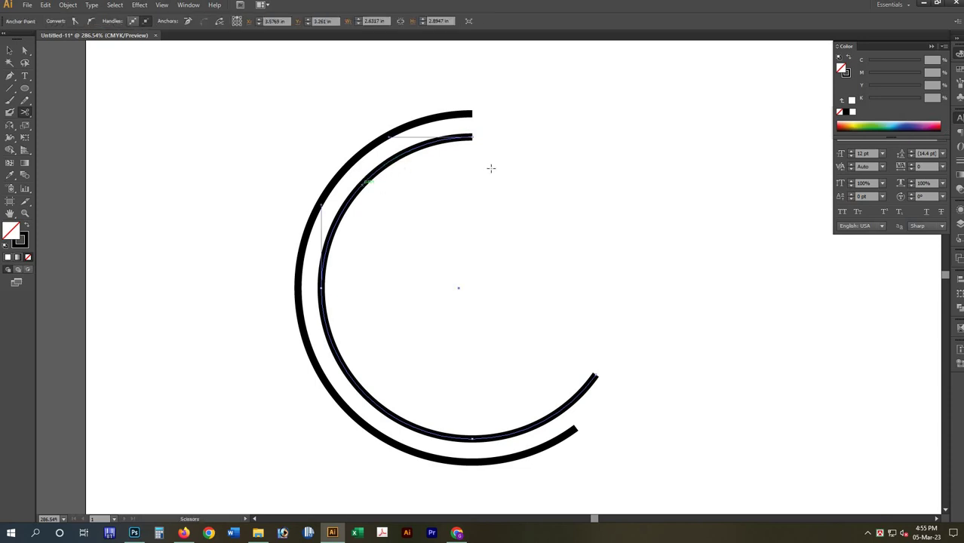
{"action": "key", "text": "Delete"}
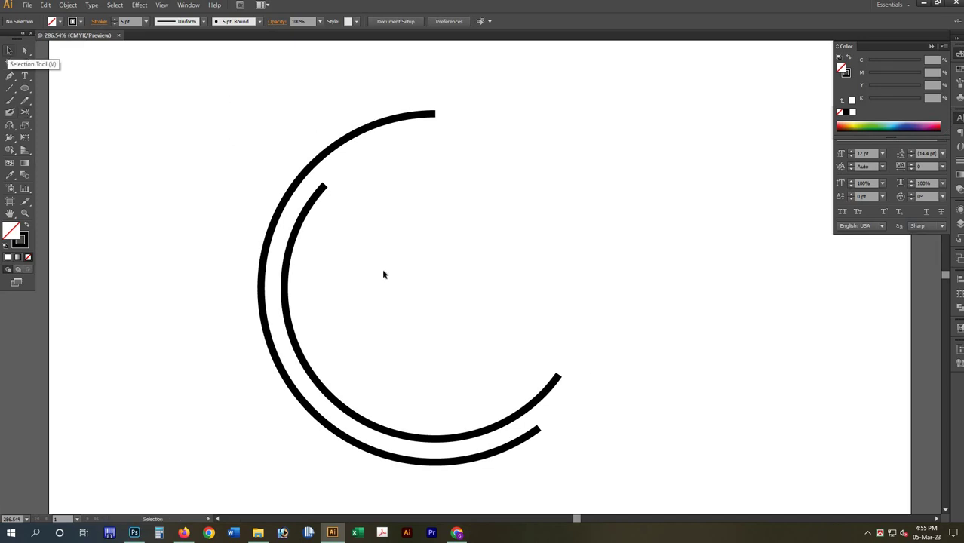
- Select both arcs and set their stroke weight to 7 pt
{"action": "left_click", "coordinate": [9, 51]}
{"action": "left_click_drag", "start_coordinate": [223, 91], "coordinate": [380, 267]}
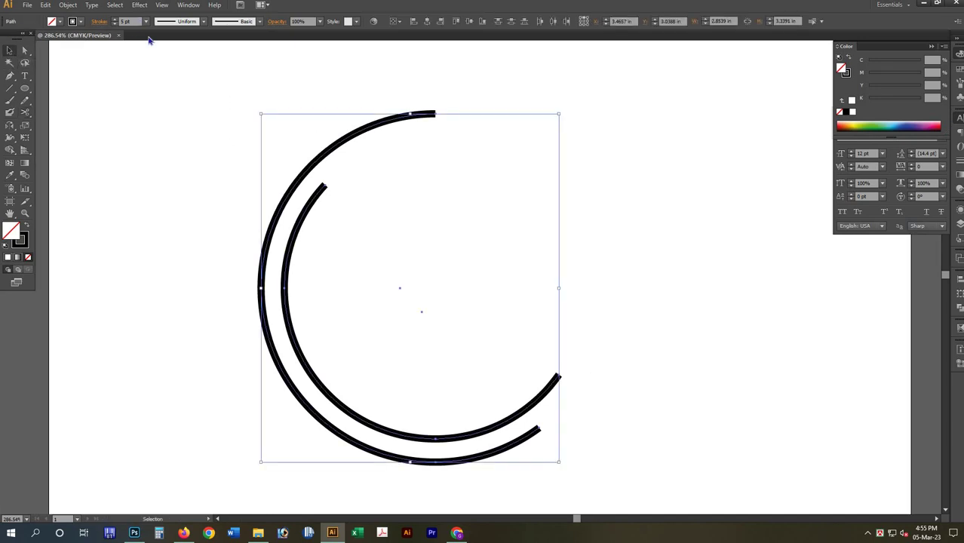
{"action": "left_click", "coordinate": [146, 22]}
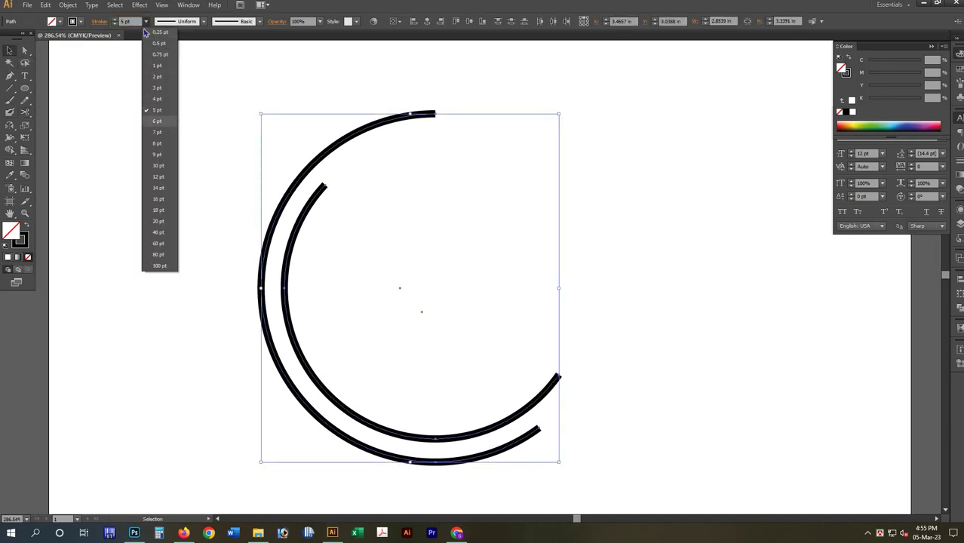
{"action": "left_click", "coordinate": [157, 121]}
{"action": "left_click", "coordinate": [145, 22]}
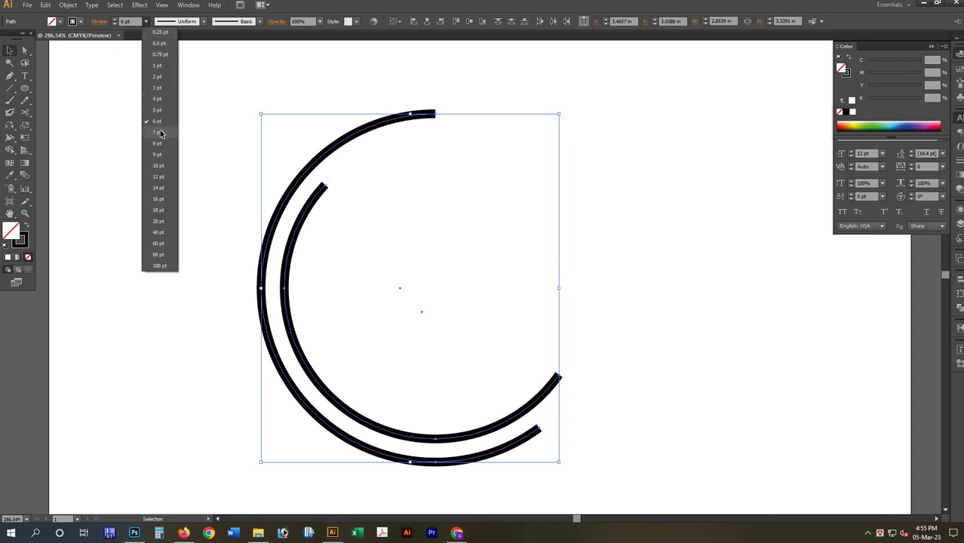
{"action": "left_click", "coordinate": [157, 143]}
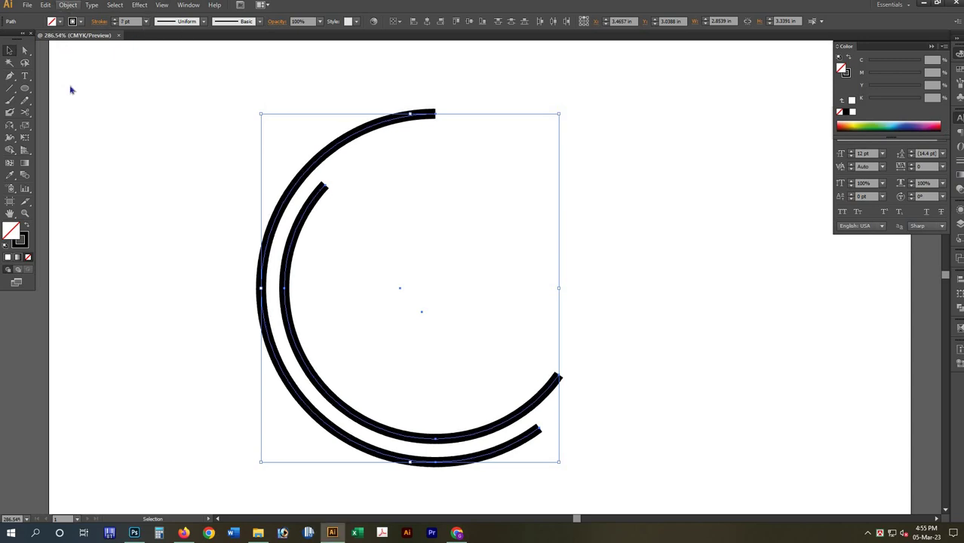
- Undo a trial Expand and give both arcs a tapered variable width profile
{"action": "left_click", "coordinate": [46, 5]}
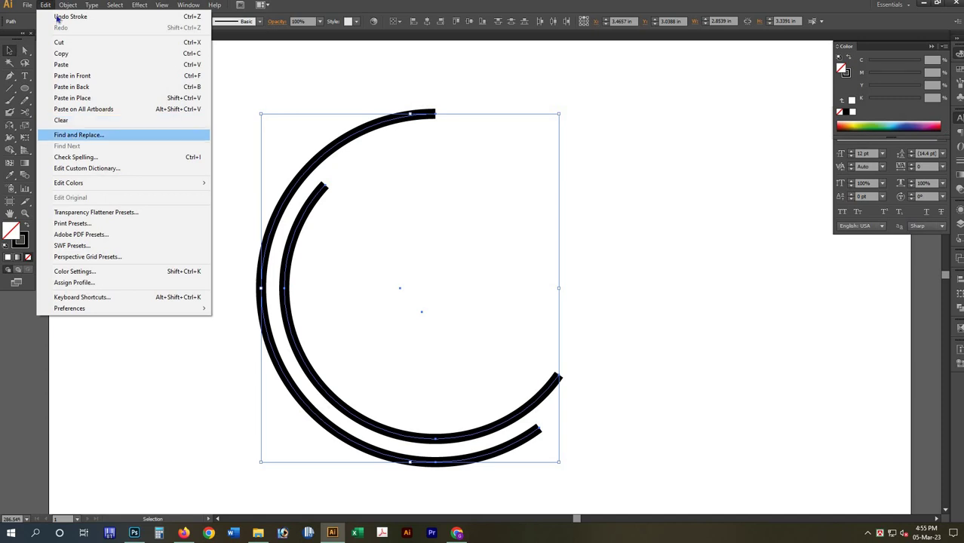
{"action": "key", "text": "Down"}
{"action": "key", "text": "Down"}
{"action": "key", "text": "Down"}
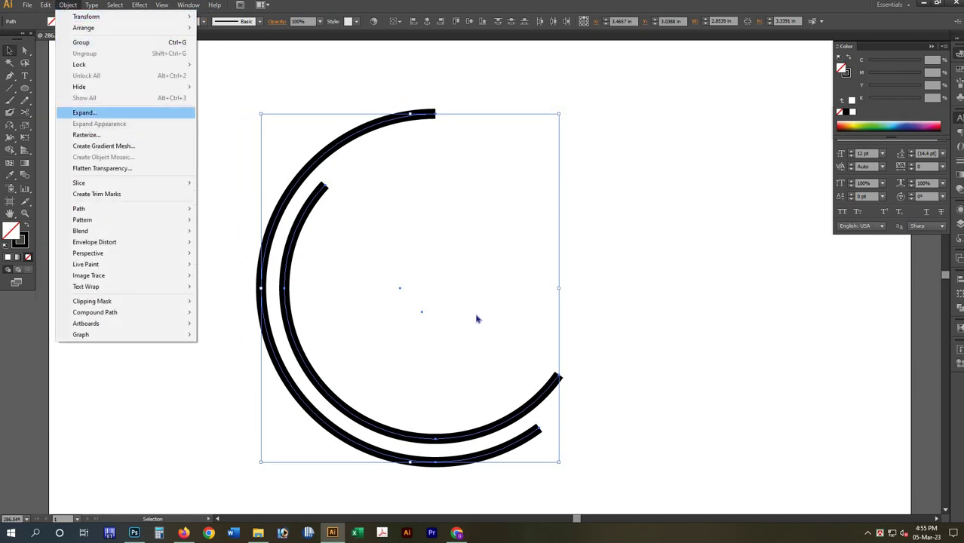
{"action": "key", "text": "Return"}
{"action": "key", "text": "Return"}
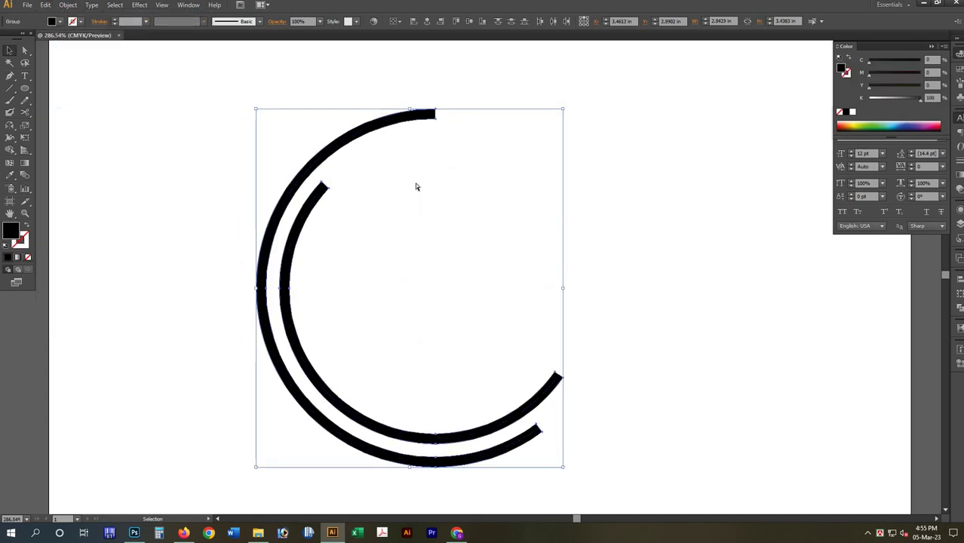
{"action": "key", "text": "ctrl+z"}
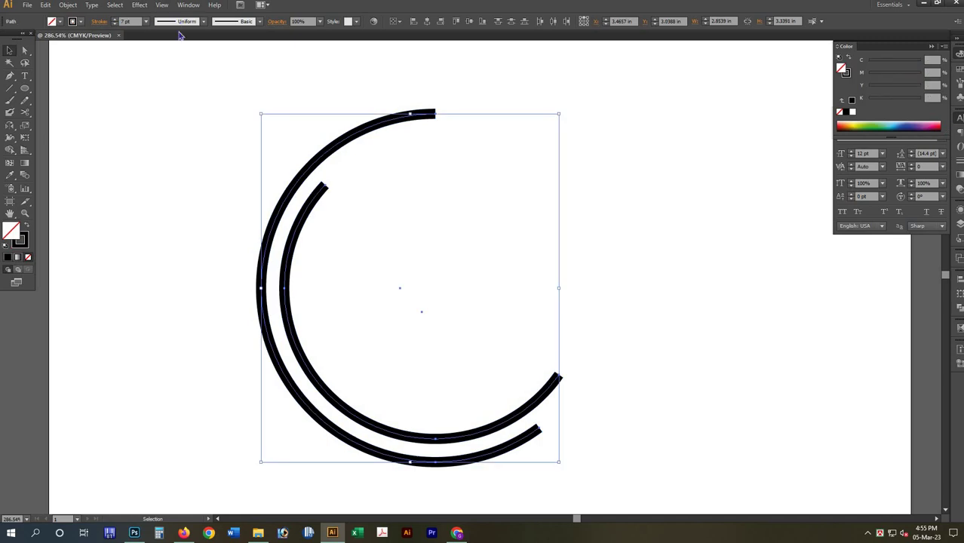
{"action": "left_click", "coordinate": [178, 21]}
{"action": "left_click", "coordinate": [178, 60]}
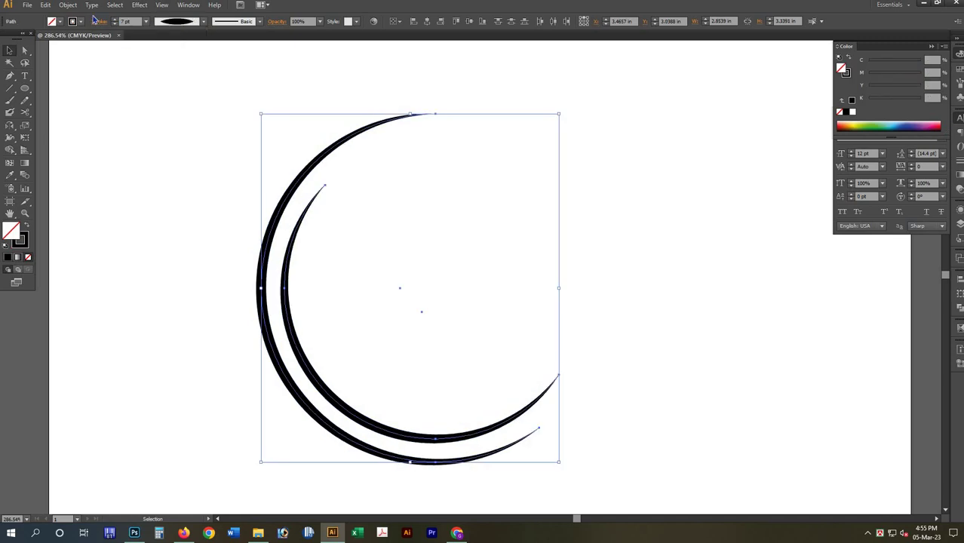
{"action": "left_click", "coordinate": [68, 5]}
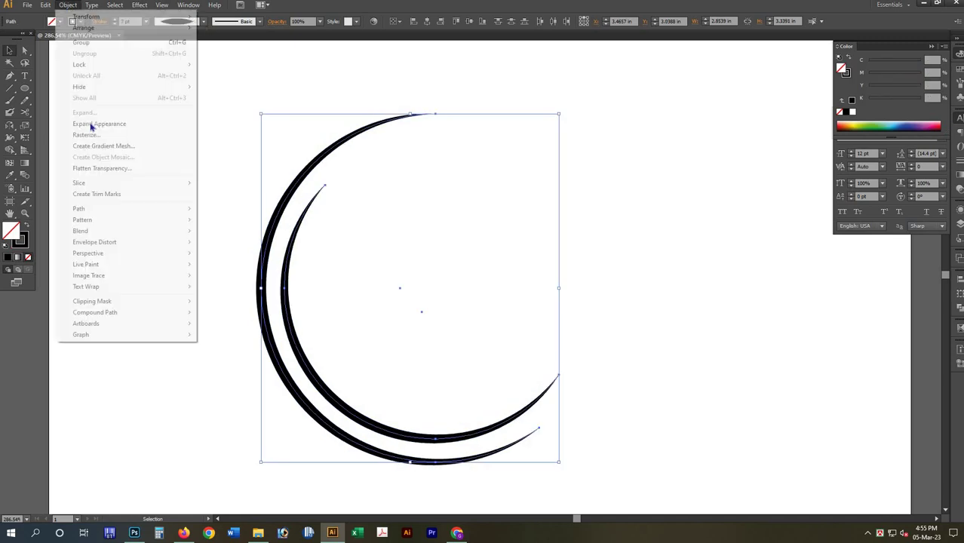
- Expand the appearance of both tapered arcs into solid black filled outlines, then deselect
{"action": "left_click", "coordinate": [86, 121]}
{"action": "key", "text": "alt+o"}
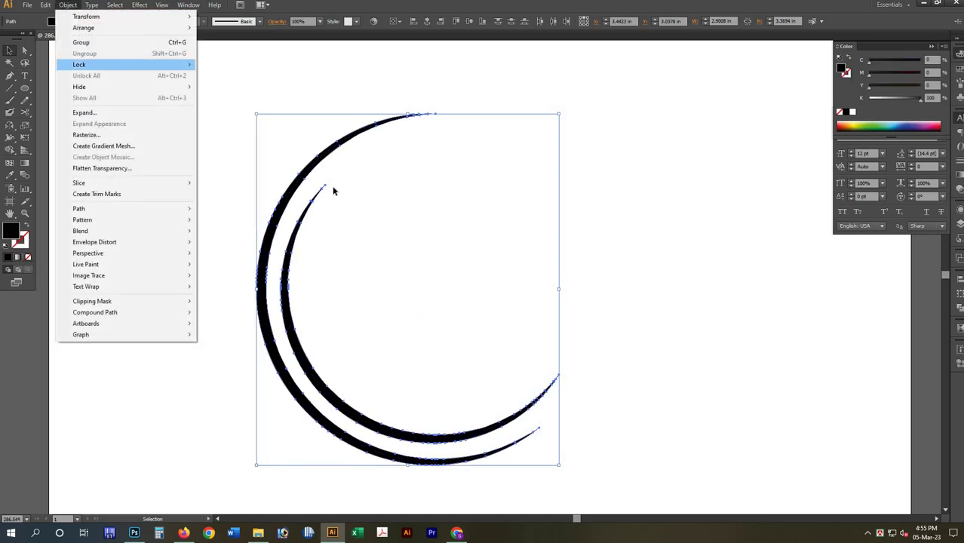
{"action": "key", "text": "Down"}
{"action": "key", "text": "Down"}
{"action": "key", "text": "Return"}
{"action": "left_click", "coordinate": [314, 196]}
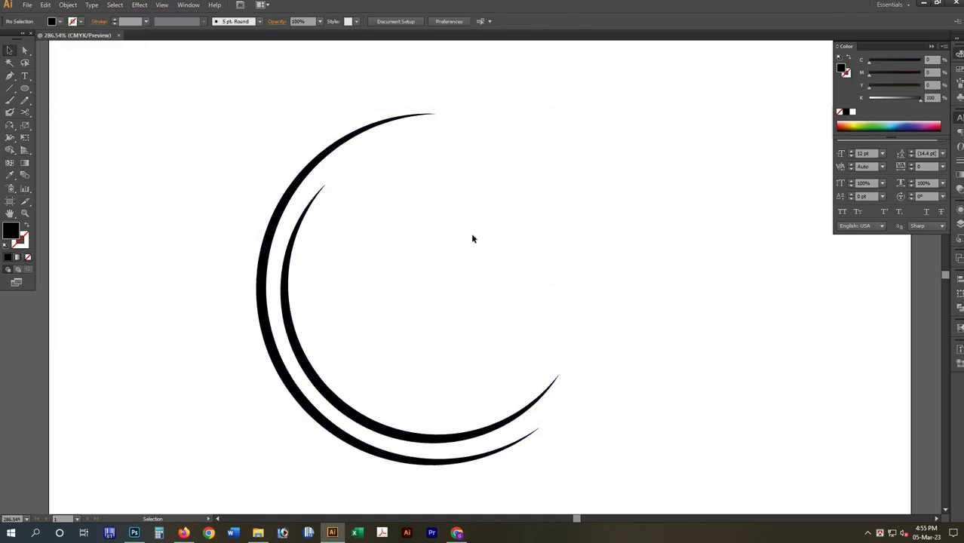
{"action": "left_click", "coordinate": [521, 218]}
{"action": "left_click", "coordinate": [10, 76]}
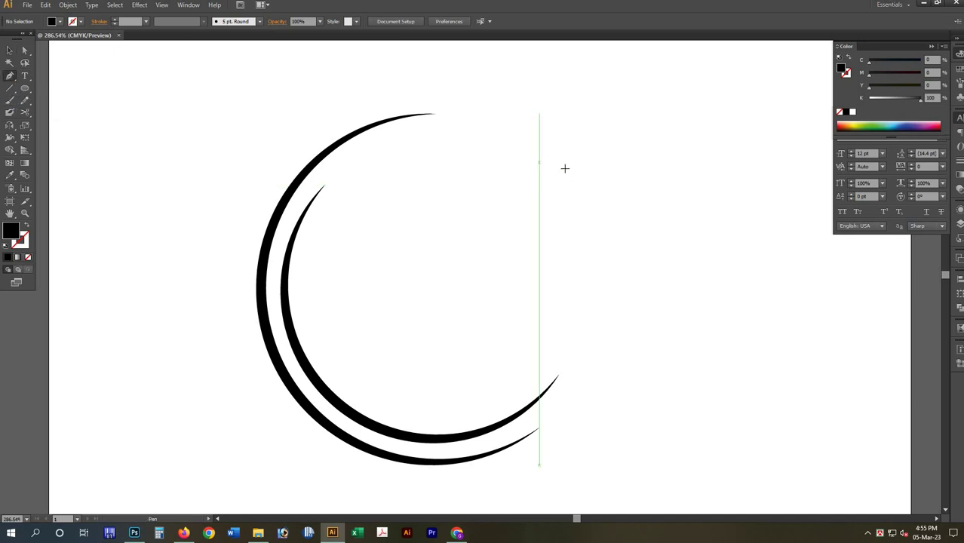
- Magnify the empty area beside the arcs to 715% and discard the trial leaf curve
{"action": "left_click", "coordinate": [478, 117]}
{"action": "left_click", "coordinate": [653, 307]}
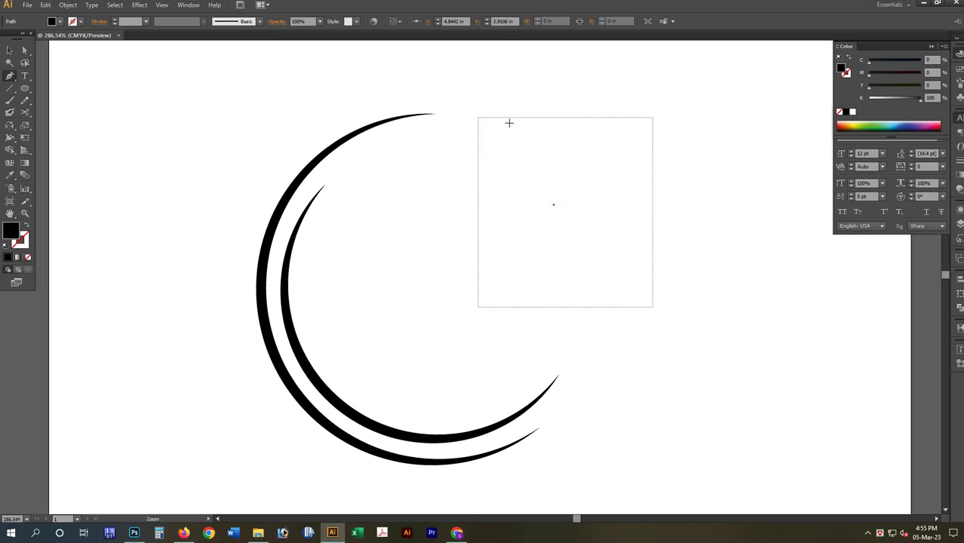
{"action": "scroll", "coordinate": [528, 162], "scroll_direction": "up", "scroll_amount": 5}
{"action": "scroll", "coordinate": [520, 181], "scroll_direction": "up", "scroll_amount": 1}
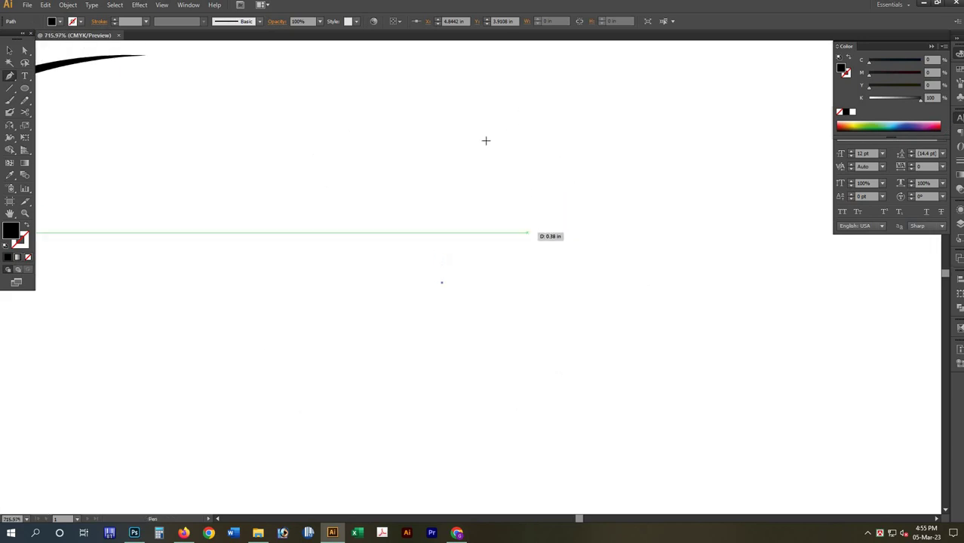
{"action": "left_click_drag", "start_coordinate": [486, 141], "coordinate": [474, 310]}
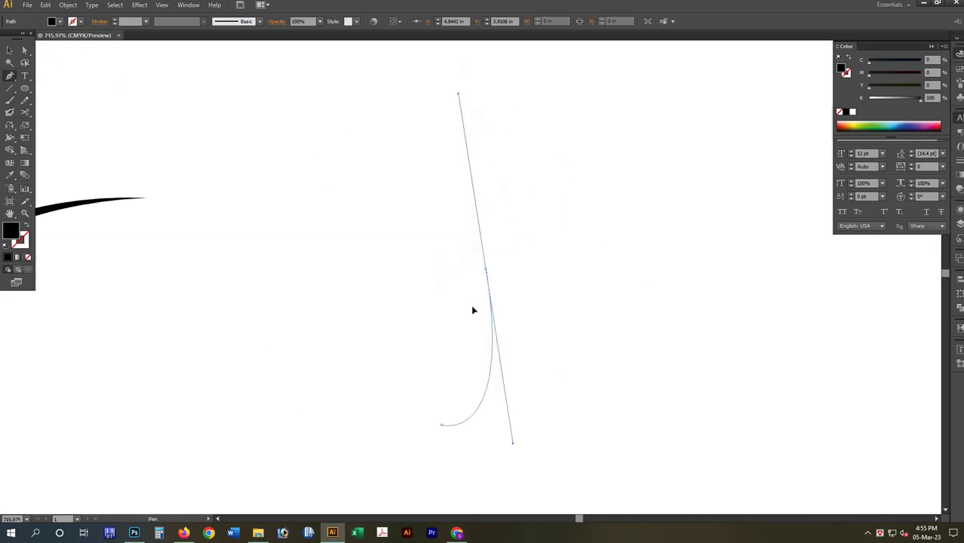
{"action": "scroll", "coordinate": [480, 327], "scroll_direction": "up", "scroll_amount": 5}
{"action": "left_click_drag", "start_coordinate": [473, 310], "coordinate": [517, 345]}
{"action": "scroll", "coordinate": [516, 344], "scroll_direction": "down", "scroll_amount": 5}
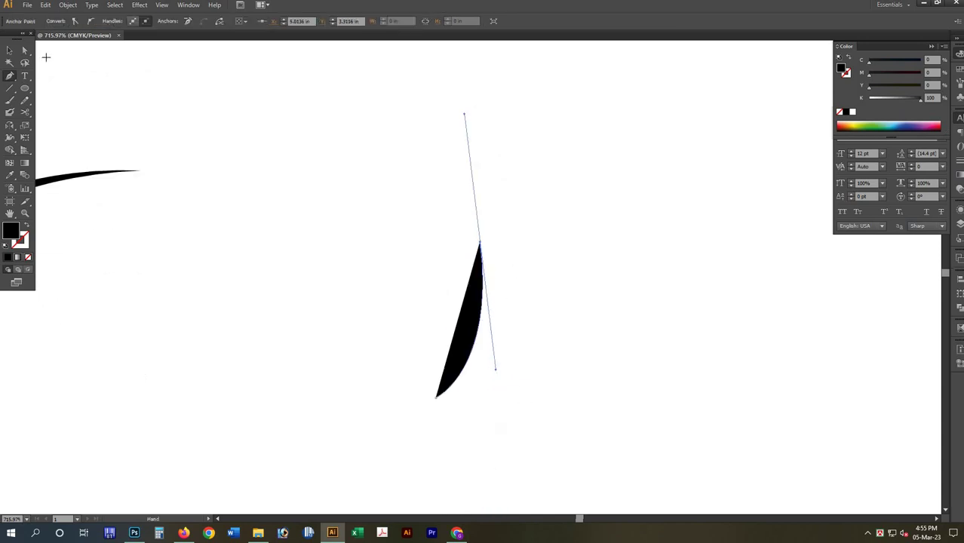
{"action": "scroll", "coordinate": [528, 355], "scroll_direction": "down", "scroll_amount": 1}
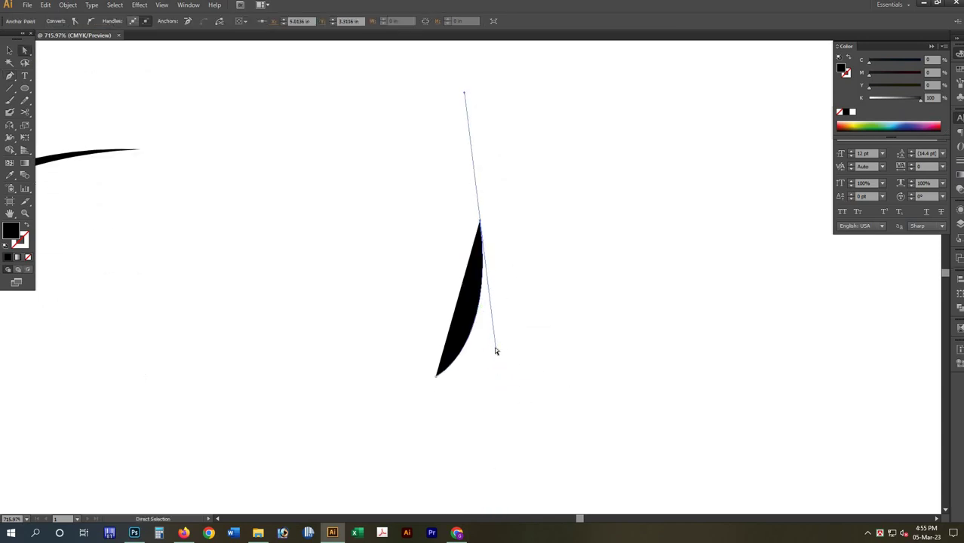
{"action": "left_click", "coordinate": [579, 437]}
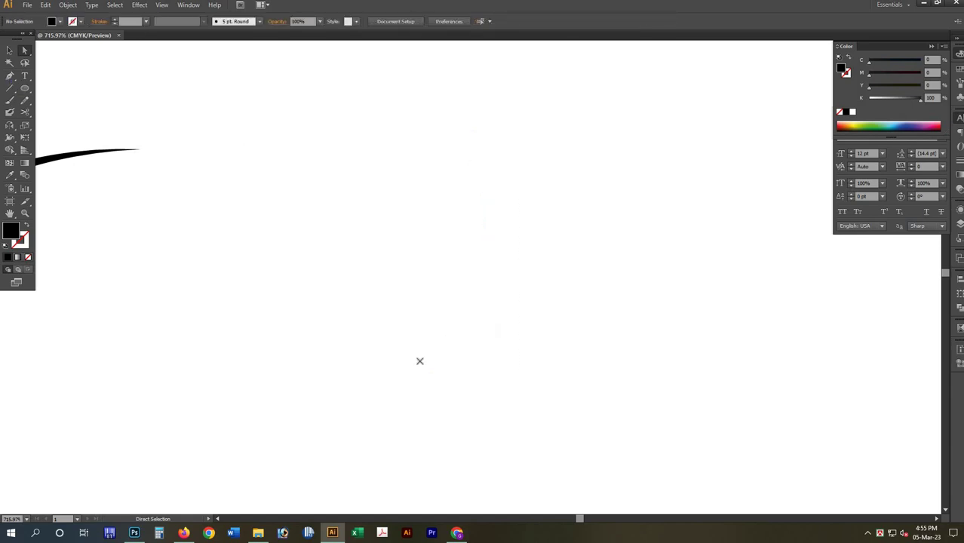
{"action": "key", "text": "p"}
{"action": "left_click", "coordinate": [420, 361]}
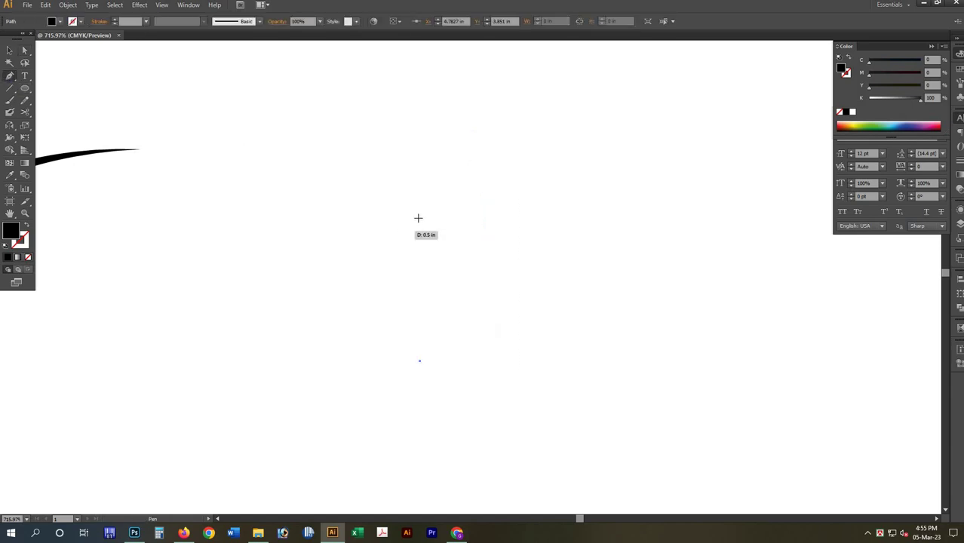
- Draw an unfilled black leaf outline from two curves meeting at a sharp tip
{"action": "mouse_move", "coordinate": [419, 218]}
{"action": "left_mouse_down"}
{"action": "mouse_move", "coordinate": [379, 150]}
{"action": "mouse_move", "coordinate": [363, 143]}
{"action": "mouse_move", "coordinate": [368, 121]}
{"action": "left_mouse_up"}
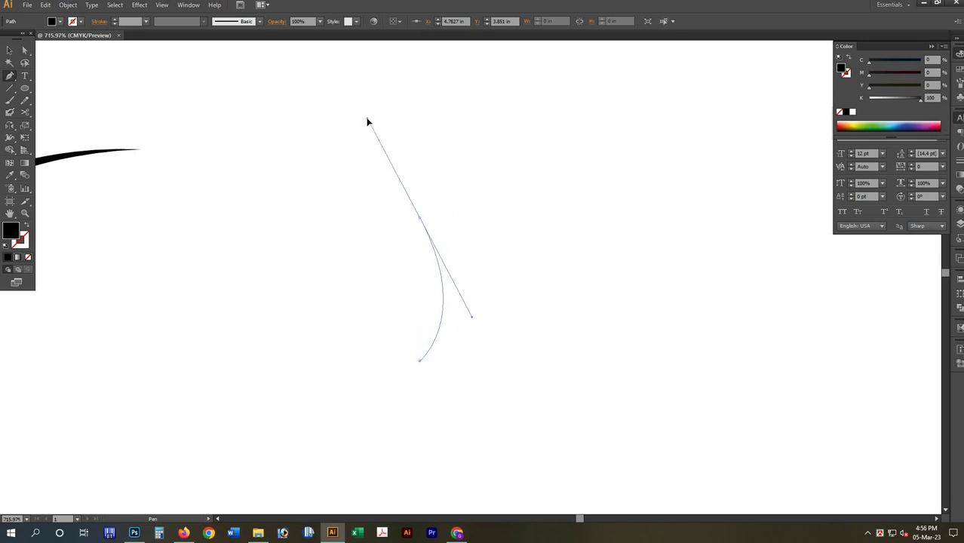
{"action": "left_click_drag", "start_coordinate": [410, 224], "coordinate": [416, 185]}
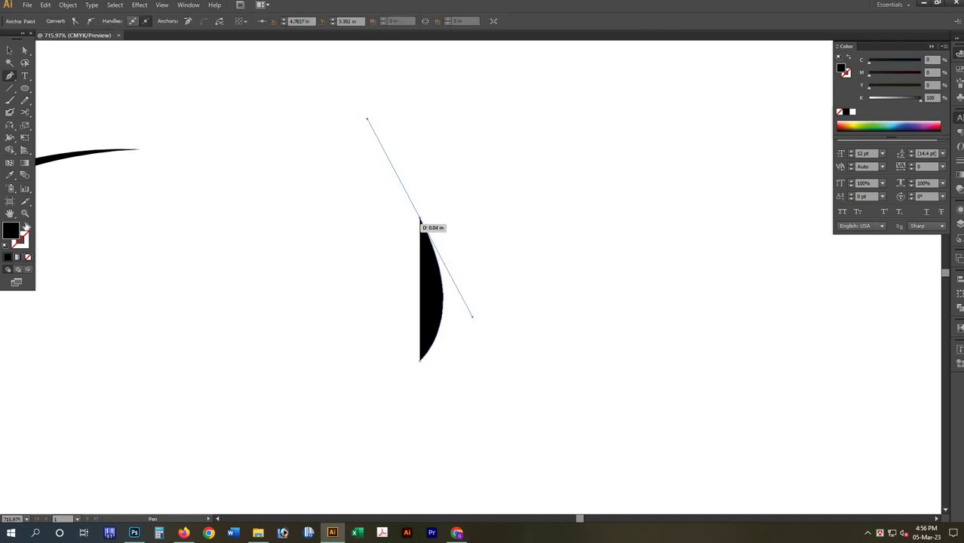
{"action": "key", "text": "shift+x"}
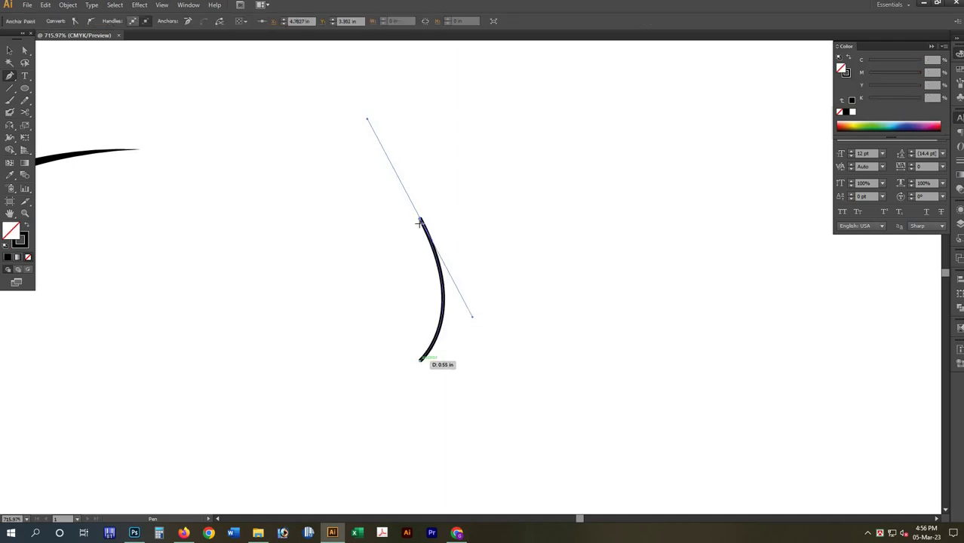
{"action": "left_click", "coordinate": [412, 365]}
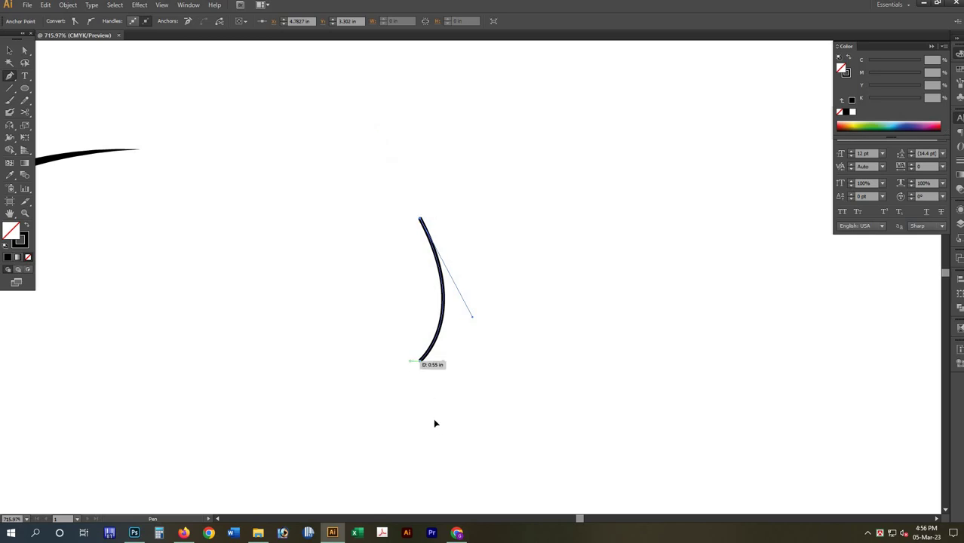
{"action": "mouse_move", "coordinate": [434, 423]}
{"action": "left_mouse_down"}
{"action": "mouse_move", "coordinate": [453, 444]}
{"action": "mouse_move", "coordinate": [459, 436]}
{"action": "left_mouse_up"}
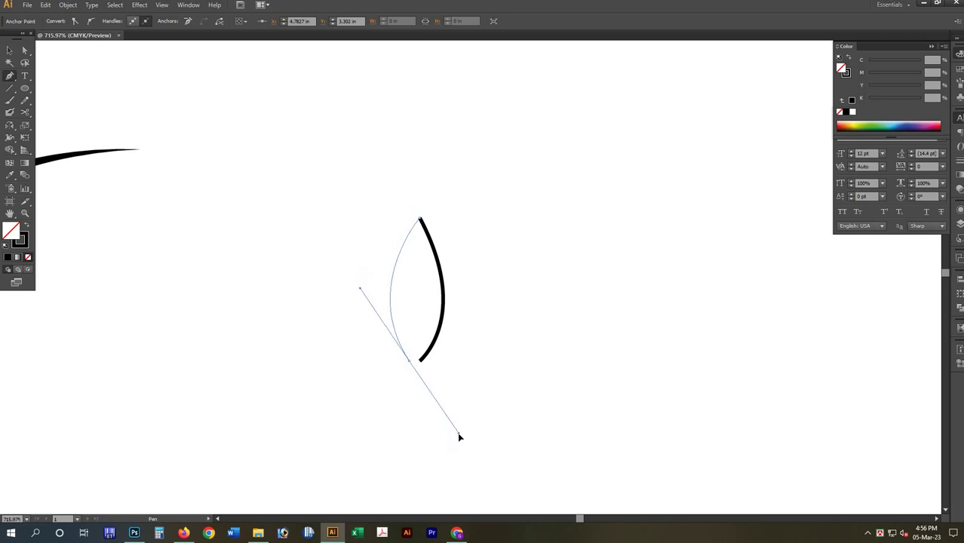
{"action": "left_click_drag", "start_coordinate": [459, 437], "coordinate": [458, 434]}
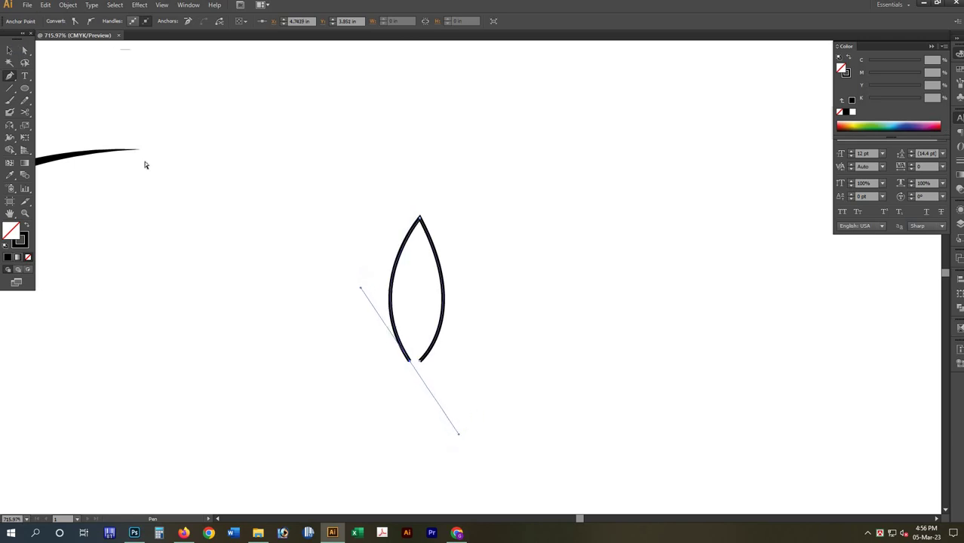
{"action": "key", "text": "a"}
{"action": "left_click", "coordinate": [301, 196]}
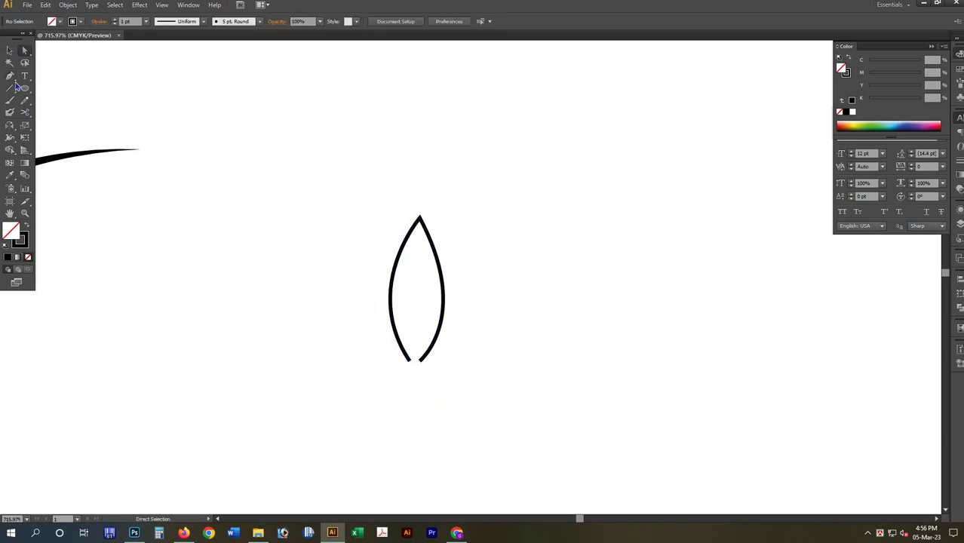
{"action": "key", "text": "p"}
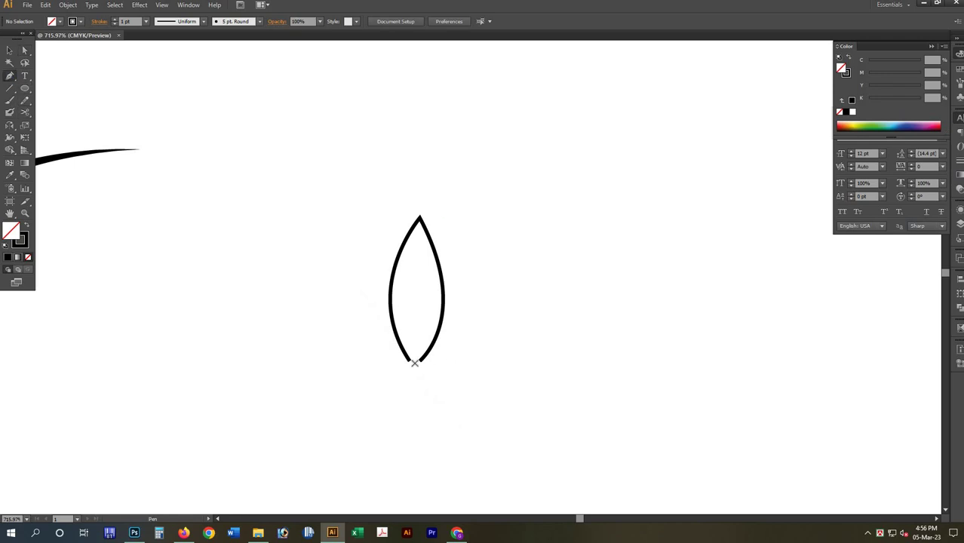
- Draw a stem line inside the leaf and extend its bottom end below the leaf
{"action": "left_click_drag", "start_coordinate": [417, 304], "coordinate": [416, 276]}
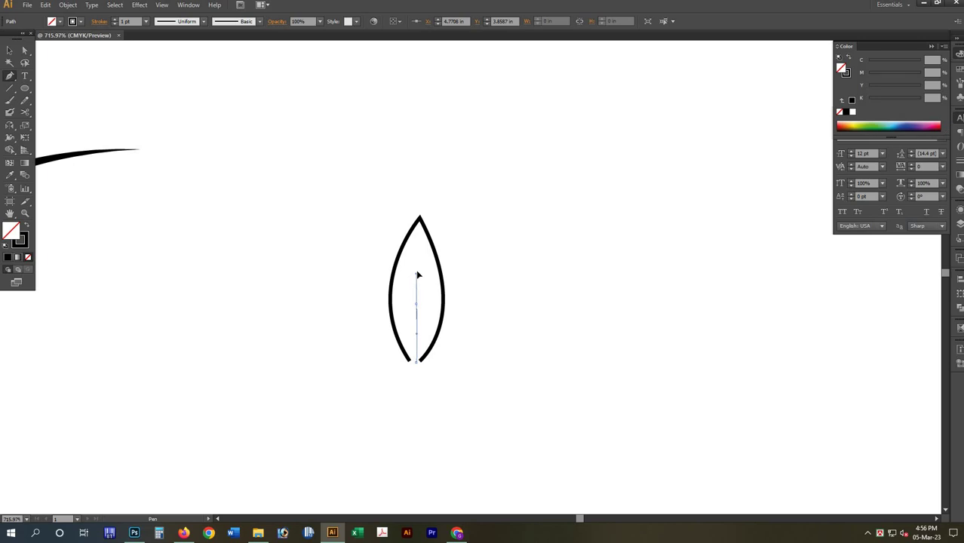
{"action": "left_click_drag", "start_coordinate": [431, 295], "coordinate": [439, 295]}
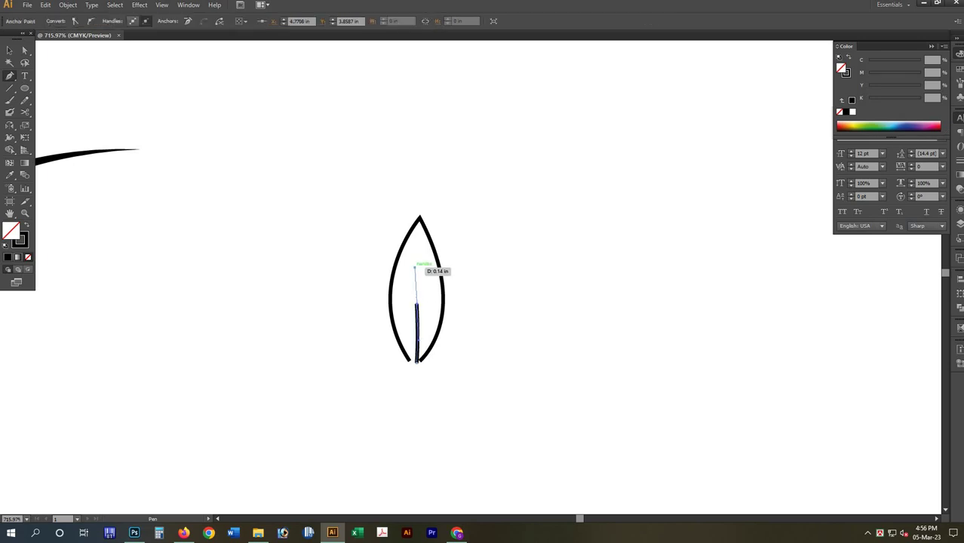
{"action": "key", "text": "a"}
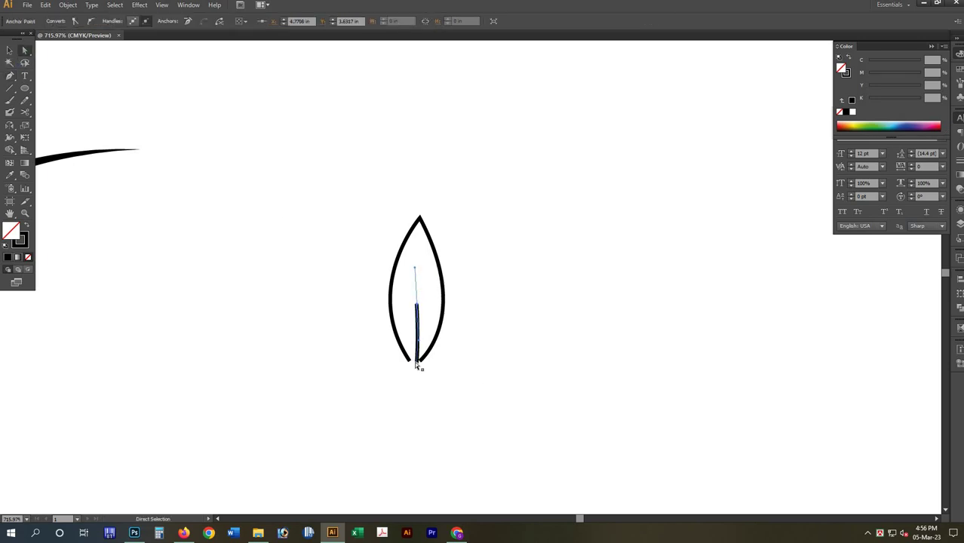
{"action": "left_click", "coordinate": [413, 370]}
{"action": "left_click_drag", "start_coordinate": [413, 374], "coordinate": [435, 400]}
{"action": "left_click", "coordinate": [452, 321]}
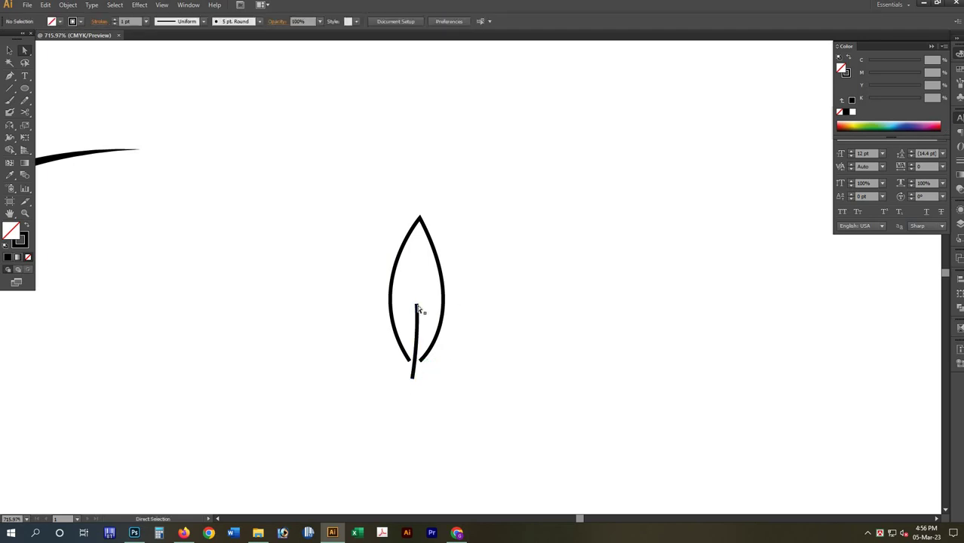
{"action": "left_click", "coordinate": [418, 305]}
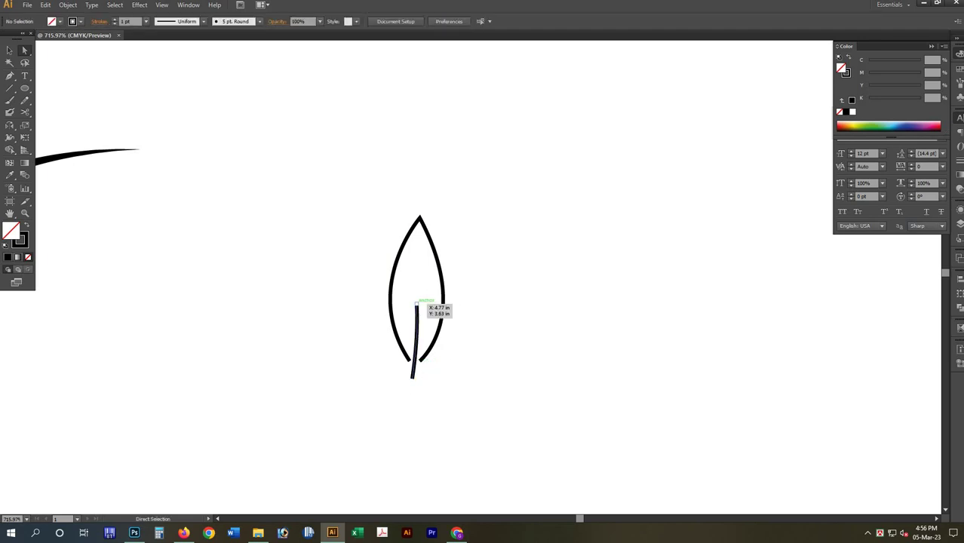
- Give the stem the tapered elliptical Width Profile 1
{"action": "left_click", "coordinate": [68, 5]}
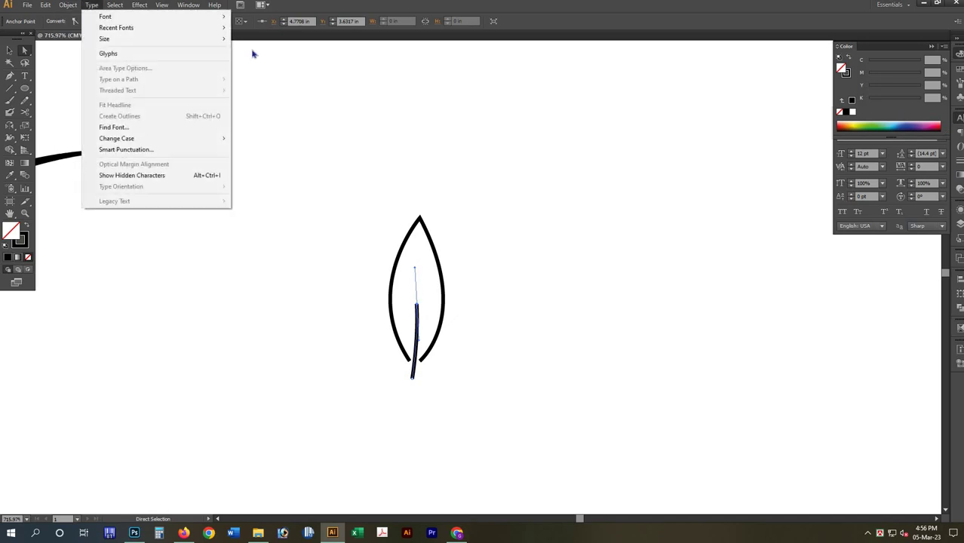
{"action": "left_click", "coordinate": [249, 87]}
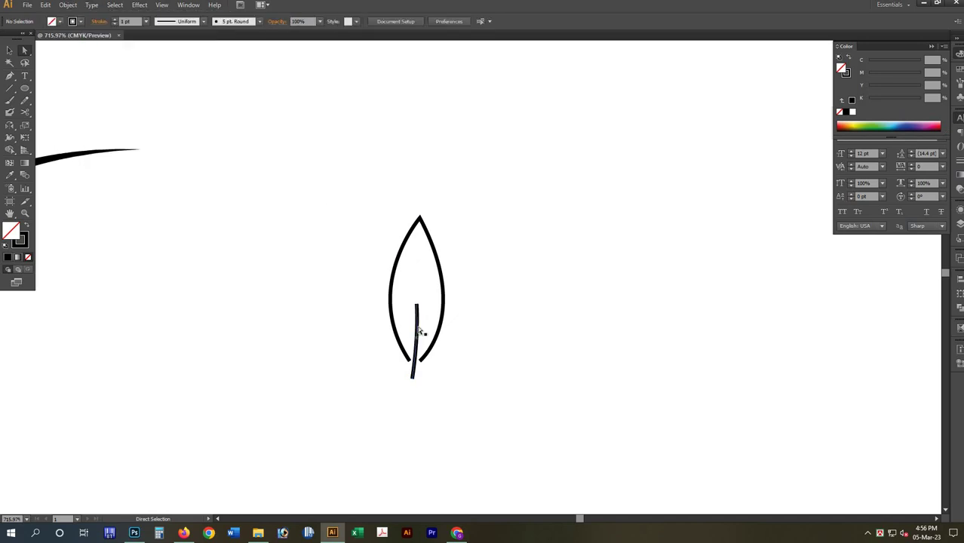
{"action": "left_click", "coordinate": [417, 339]}
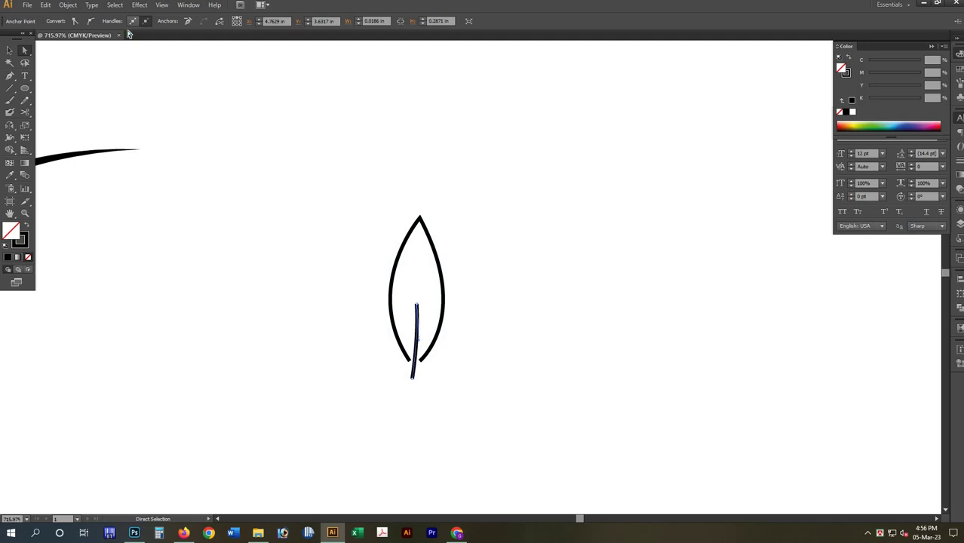
{"action": "left_click", "coordinate": [146, 21]}
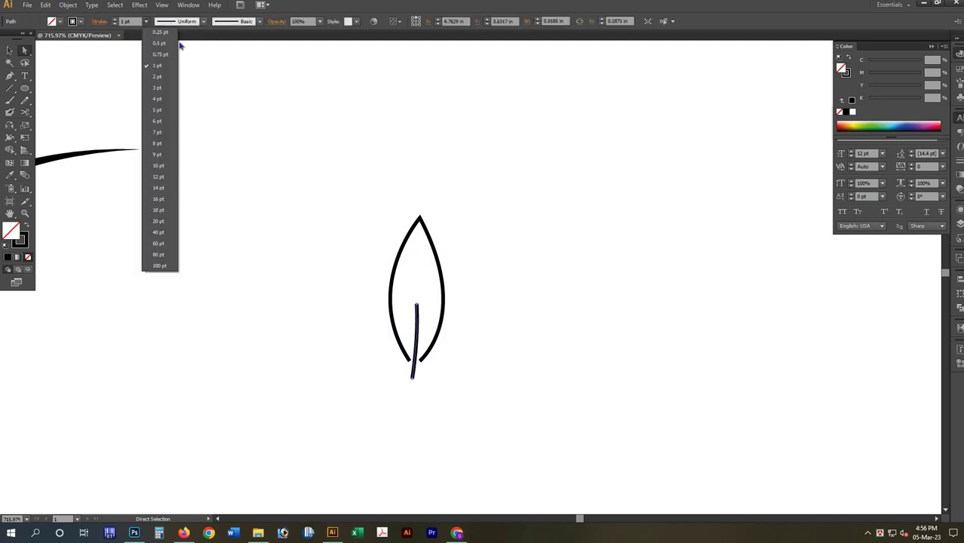
{"action": "left_click", "coordinate": [173, 52]}
{"action": "left_click", "coordinate": [179, 21]}
{"action": "left_click", "coordinate": [181, 72]}
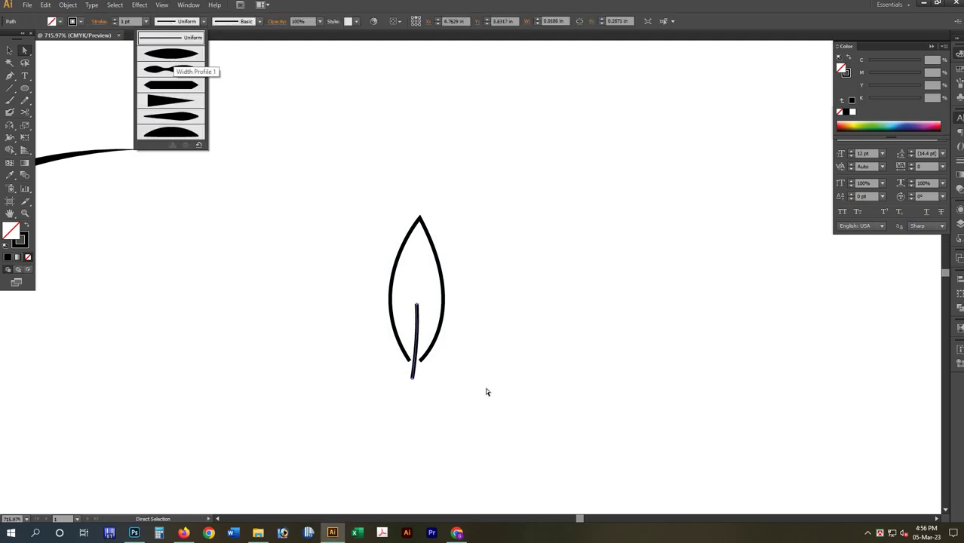
{"action": "left_click", "coordinate": [412, 377]}
{"action": "scroll", "coordinate": [344, 296], "scroll_direction": "up", "scroll_amount": 5}
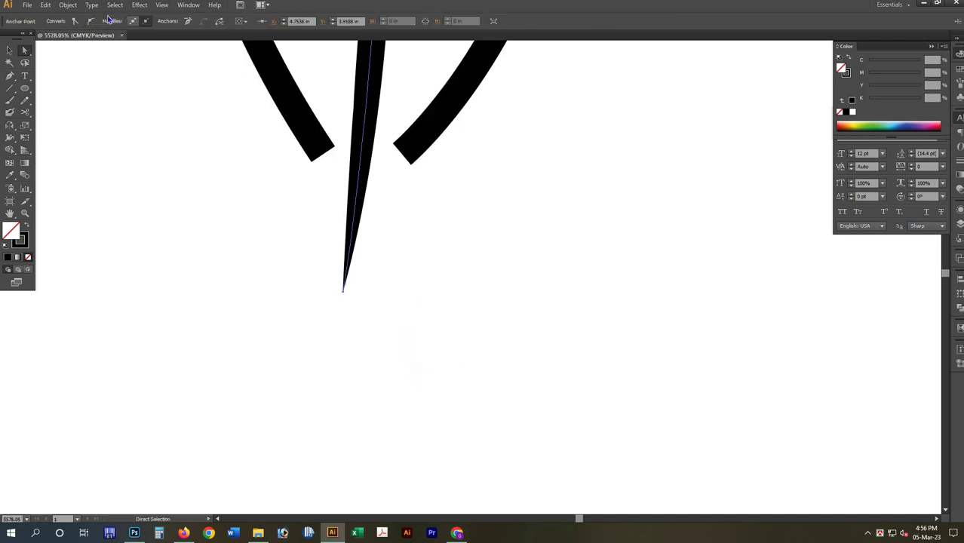
- Expand the stem into a filled shape, delete its bottom tip anchor, and zoom out
{"action": "left_click", "coordinate": [68, 4]}
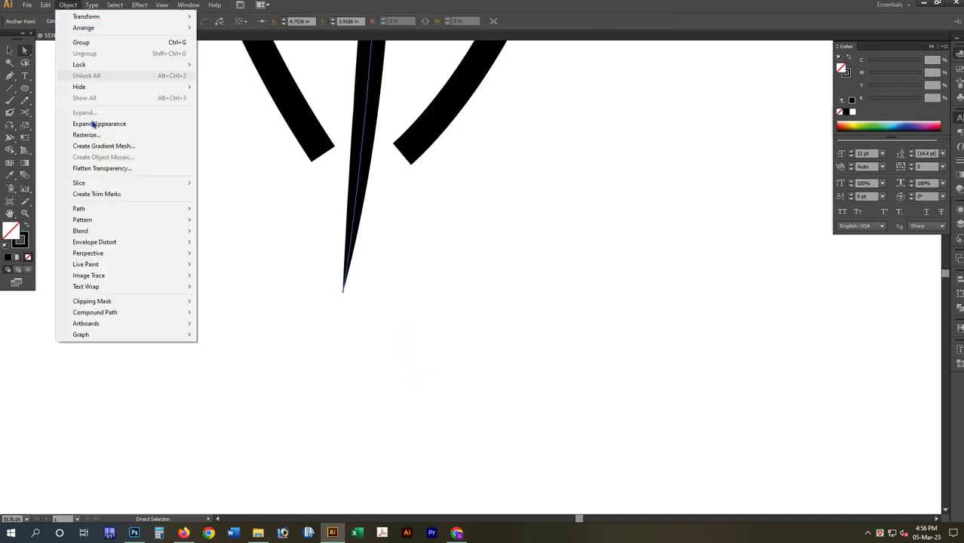
{"action": "key", "text": "Return"}
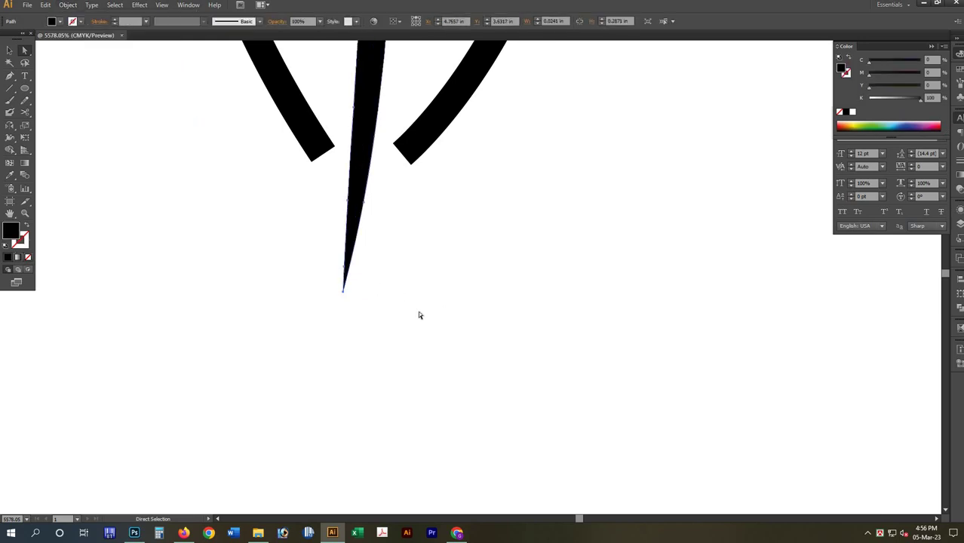
{"action": "left_click", "coordinate": [420, 315]}
{"action": "left_click_drag", "start_coordinate": [420, 314], "coordinate": [332, 272]}
{"action": "key", "text": "Delete"}
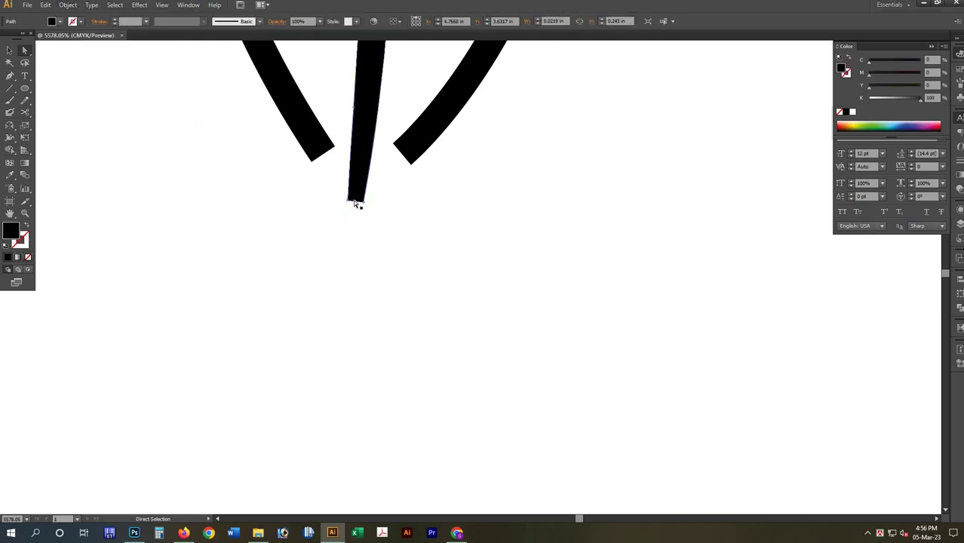
{"action": "left_click", "coordinate": [357, 203]}
{"action": "key", "text": "ctrl+minus"}
{"action": "key", "text": "ctrl+minus"}
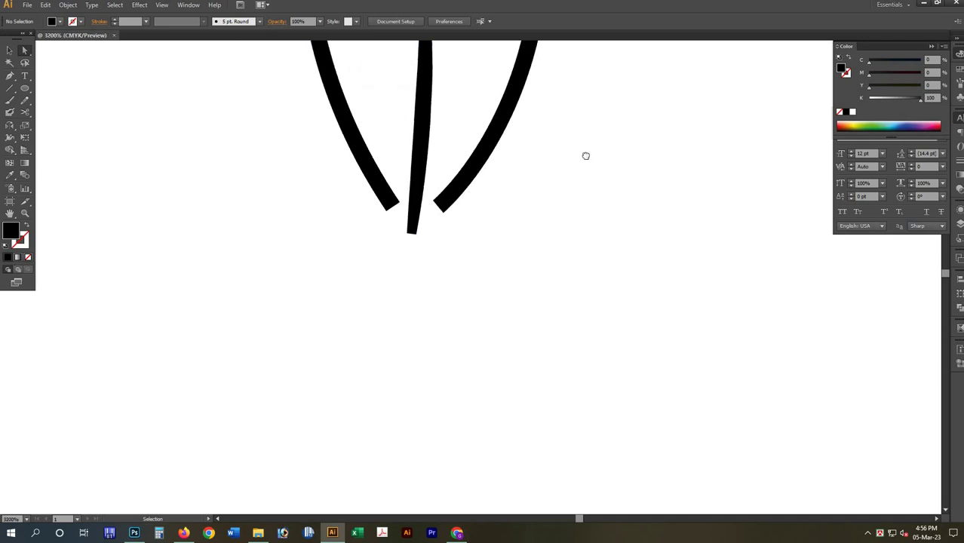
{"action": "key", "text": "ctrl+minus"}
{"action": "key", "text": "ctrl+minus"}
{"action": "scroll", "coordinate": [276, 153], "scroll_direction": "up", "scroll_amount": 3}
- Fill the leaf yellow-green with no outline, and eyedropper white onto the stem
{"action": "key", "text": "ctrl+a"}
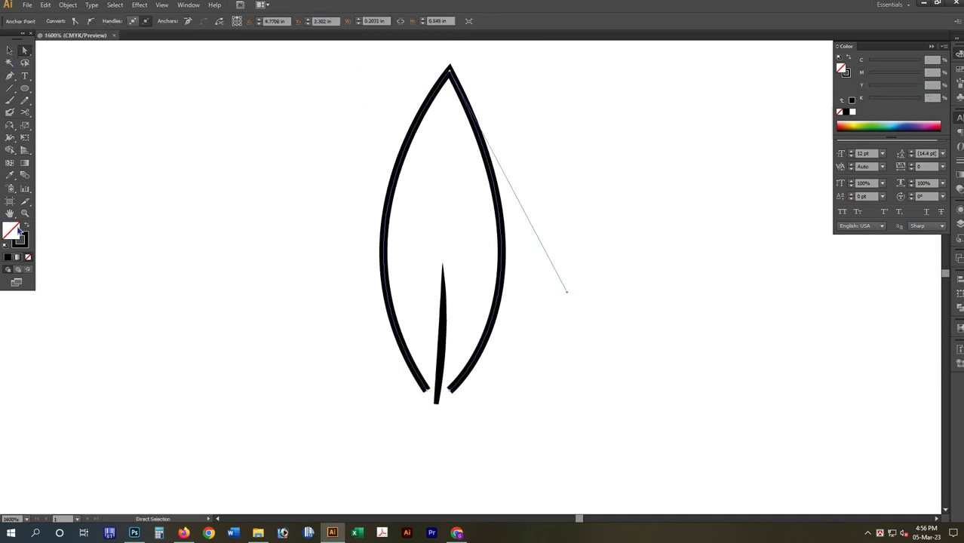
{"action": "left_click", "coordinate": [852, 100]}
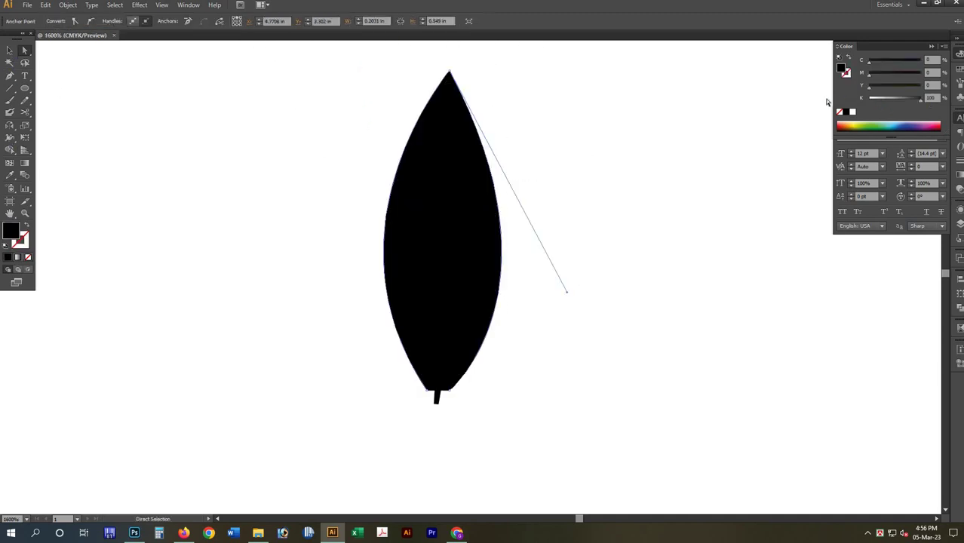
{"action": "mouse_move", "coordinate": [919, 98]}
{"action": "left_mouse_down"}
{"action": "mouse_move", "coordinate": [870, 99]}
{"action": "mouse_move", "coordinate": [921, 85]}
{"action": "left_mouse_up"}
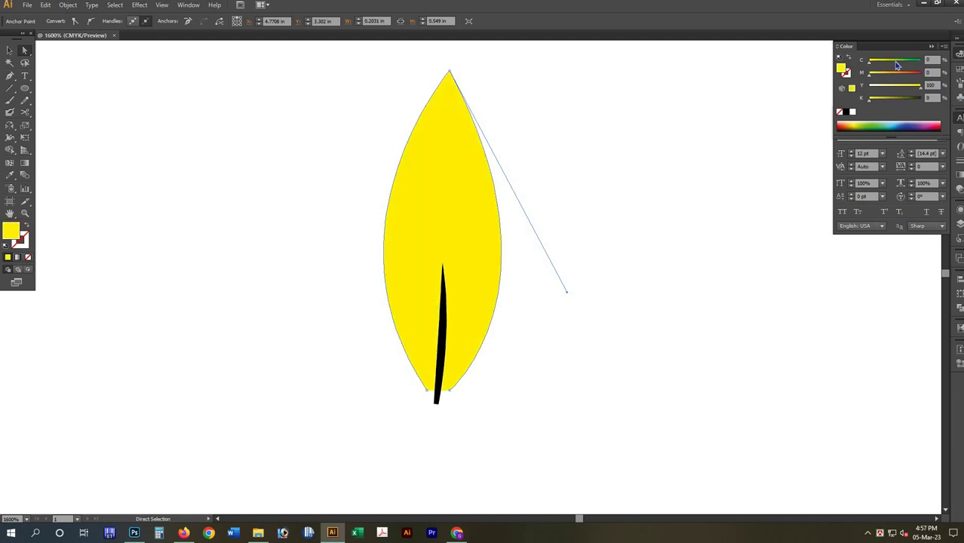
{"action": "left_click", "coordinate": [892, 62]}
{"action": "left_click_drag", "start_coordinate": [895, 61], "coordinate": [900, 63]}
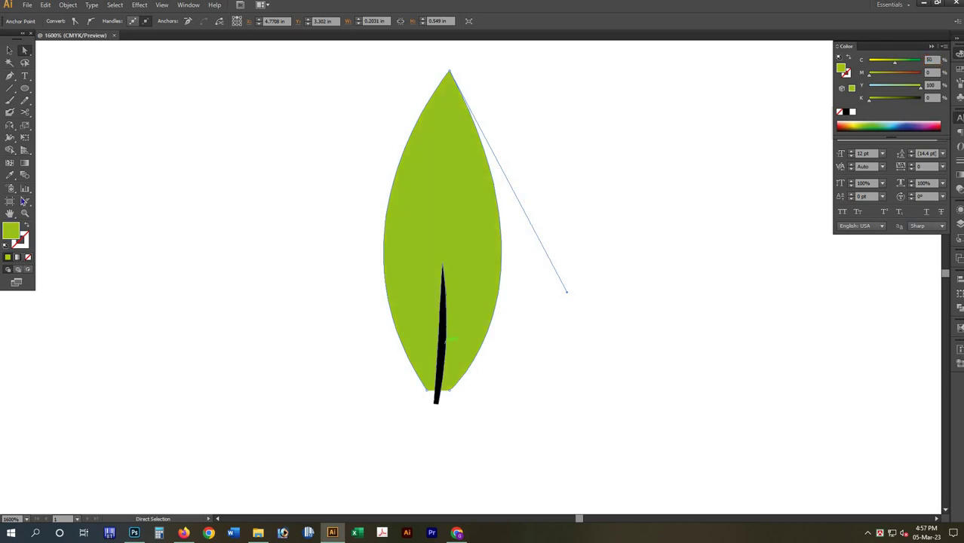
{"action": "left_click", "coordinate": [442, 317]}
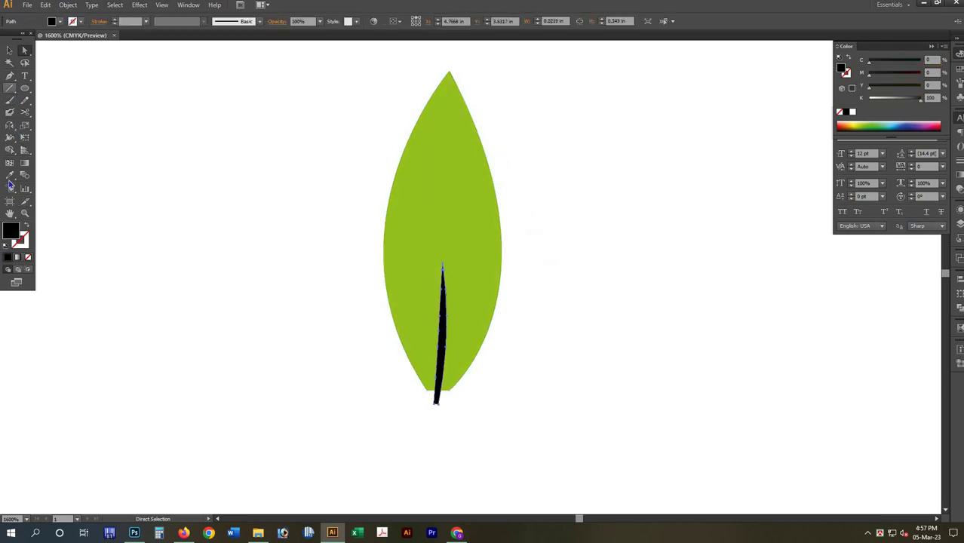
{"action": "key", "text": "i"}
{"action": "left_click", "coordinate": [41, 71]}
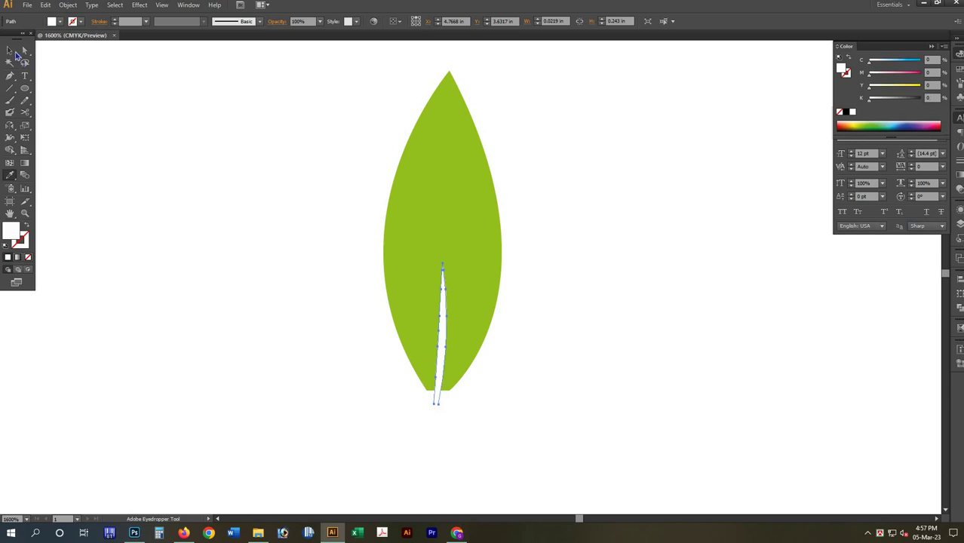
- Duplicate the centre leaf twice onto the branch, tilting the copies to follow it
{"action": "key", "text": "v"}
{"action": "left_click", "coordinate": [310, 146]}
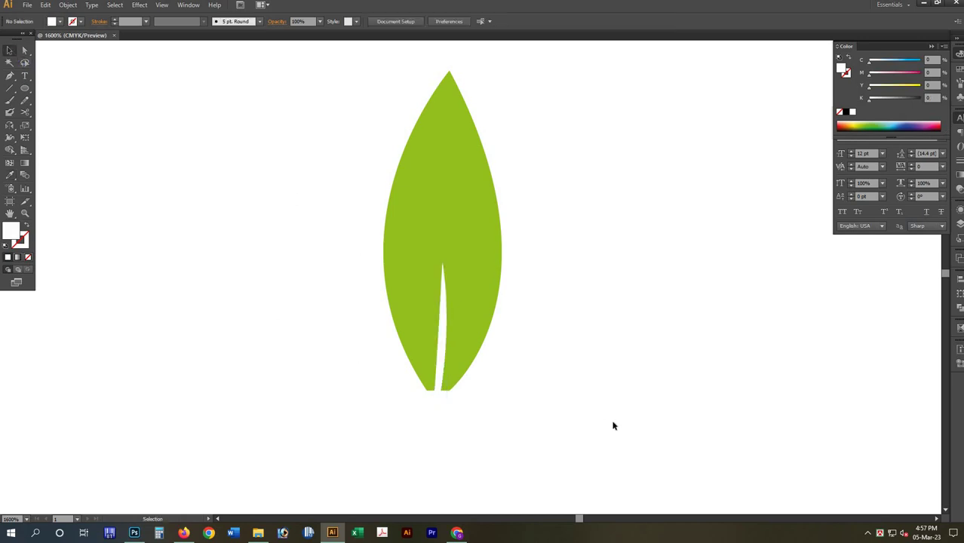
{"action": "key", "text": "ctrl+a"}
{"action": "key", "text": "a"}
{"action": "key", "text": "ctrl+minus"}
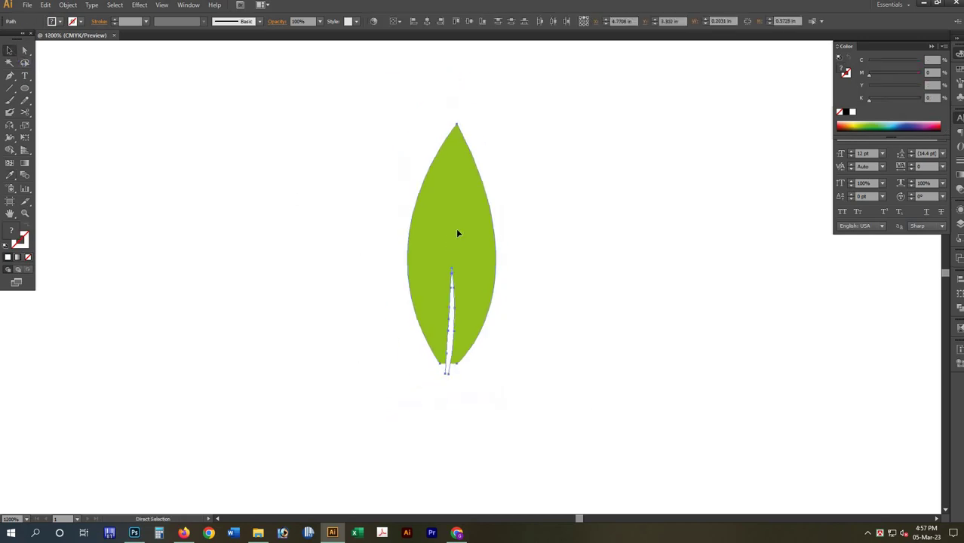
{"action": "key", "text": "ctrl+minus"}
{"action": "key", "text": "ctrl+minus"}
{"action": "key", "text": "v"}
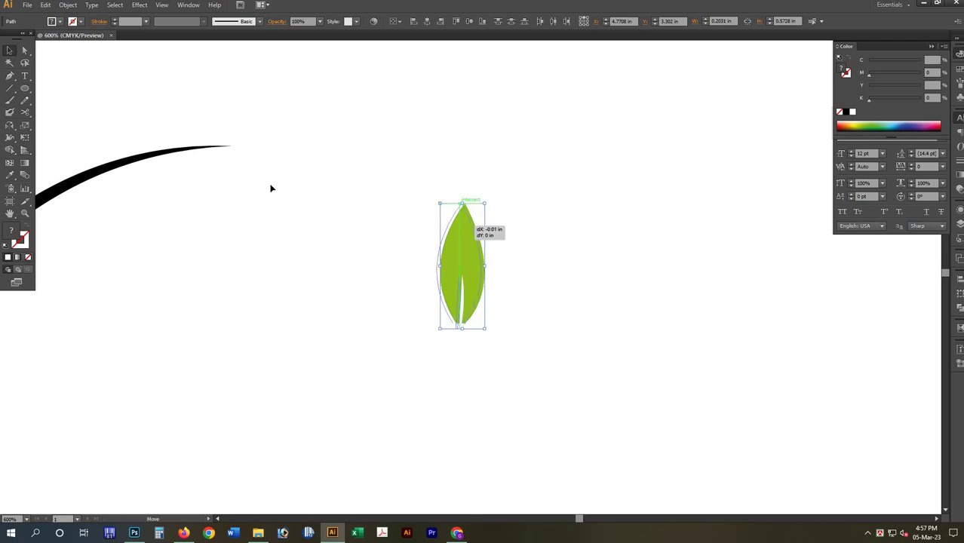
{"action": "left_click_drag", "start_coordinate": [464, 199], "coordinate": [265, 160]}
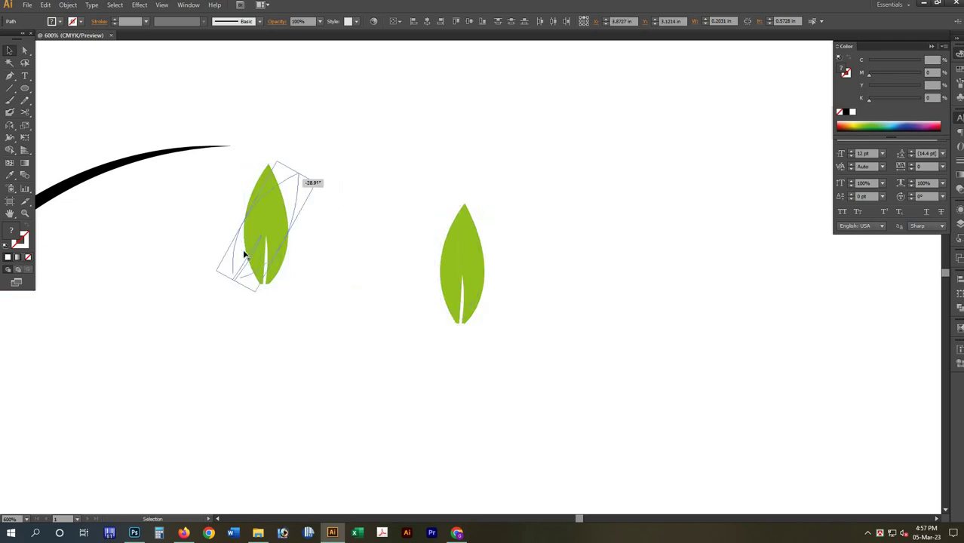
{"action": "left_click_drag", "start_coordinate": [299, 189], "coordinate": [315, 220]}
{"action": "mouse_move", "coordinate": [255, 208]}
{"action": "left_mouse_down"}
{"action": "mouse_move", "coordinate": [207, 132]}
{"action": "mouse_move", "coordinate": [209, 84]}
{"action": "left_mouse_up"}
{"action": "left_click", "coordinate": [336, 241]}
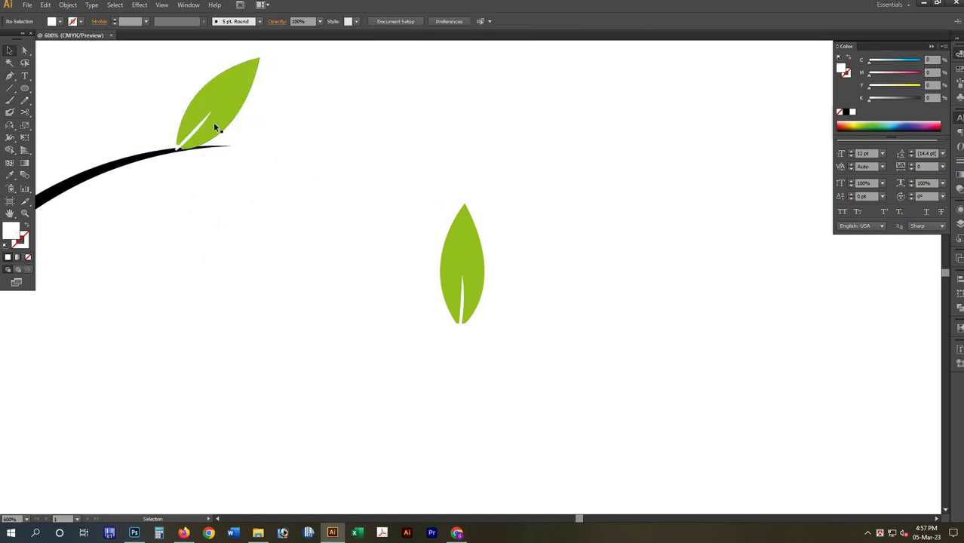
{"action": "mouse_move", "coordinate": [205, 134]}
{"action": "left_mouse_down"}
{"action": "mouse_move", "coordinate": [166, 136]}
{"action": "mouse_move", "coordinate": [178, 246]}
{"action": "left_mouse_up"}
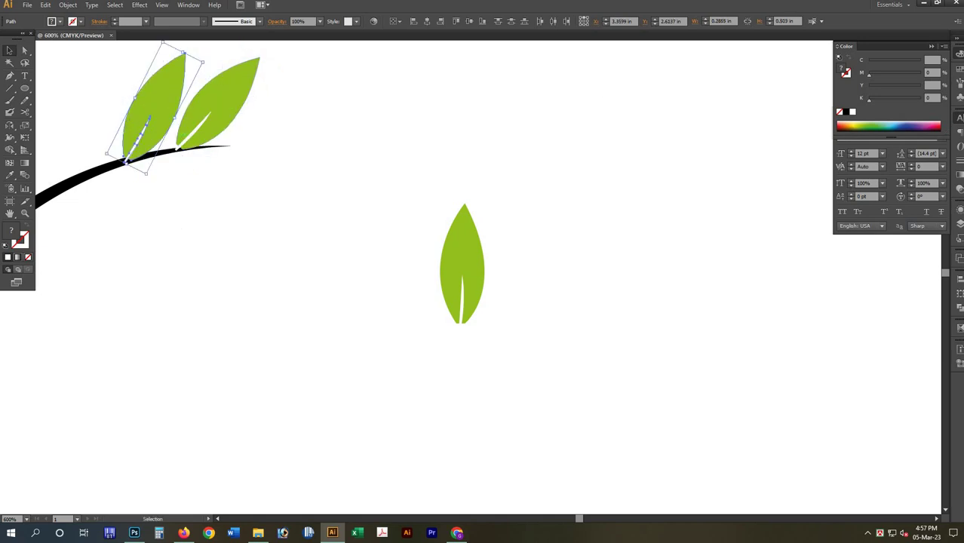
{"action": "left_click", "coordinate": [418, 213]}
- Copy the centre leaf again, rotate it nearly horizontal, and tuck it under the branch tip
{"action": "left_click", "coordinate": [461, 249]}
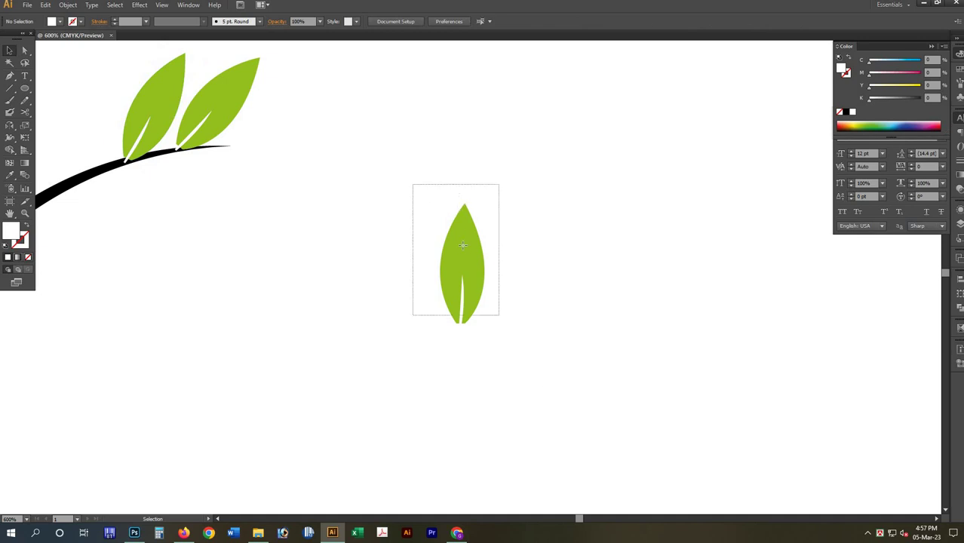
{"action": "left_click_drag", "start_coordinate": [463, 204], "coordinate": [282, 176]}
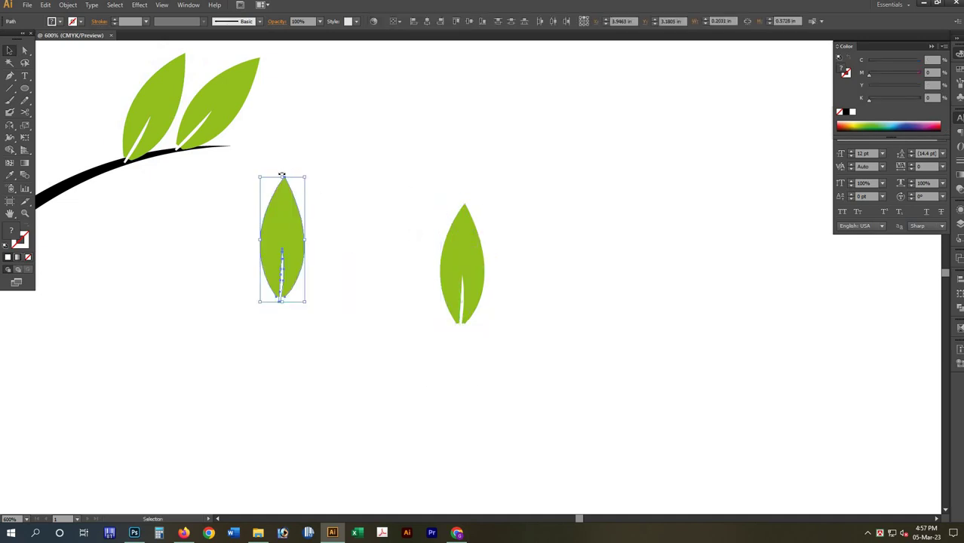
{"action": "left_click_drag", "start_coordinate": [338, 234], "coordinate": [249, 164]}
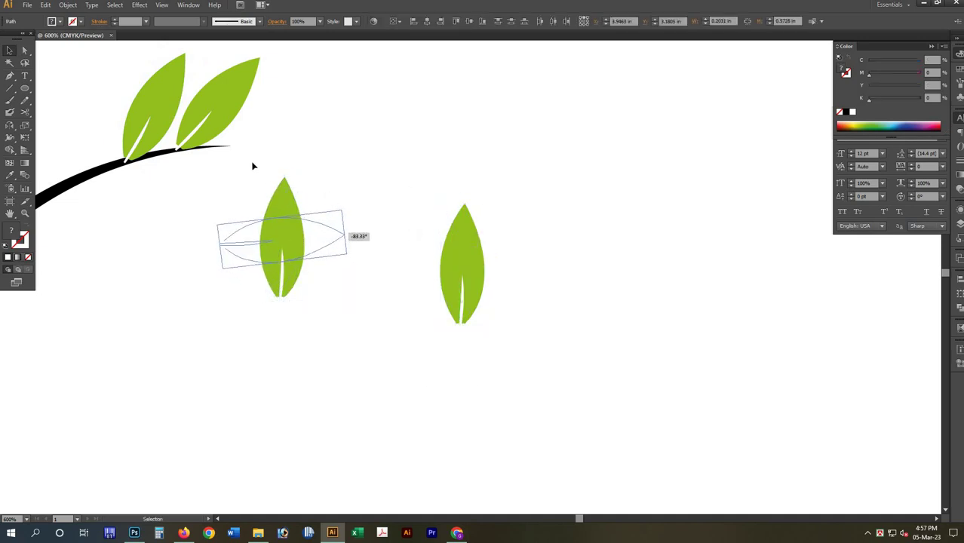
{"action": "left_click_drag", "start_coordinate": [337, 235], "coordinate": [304, 155]}
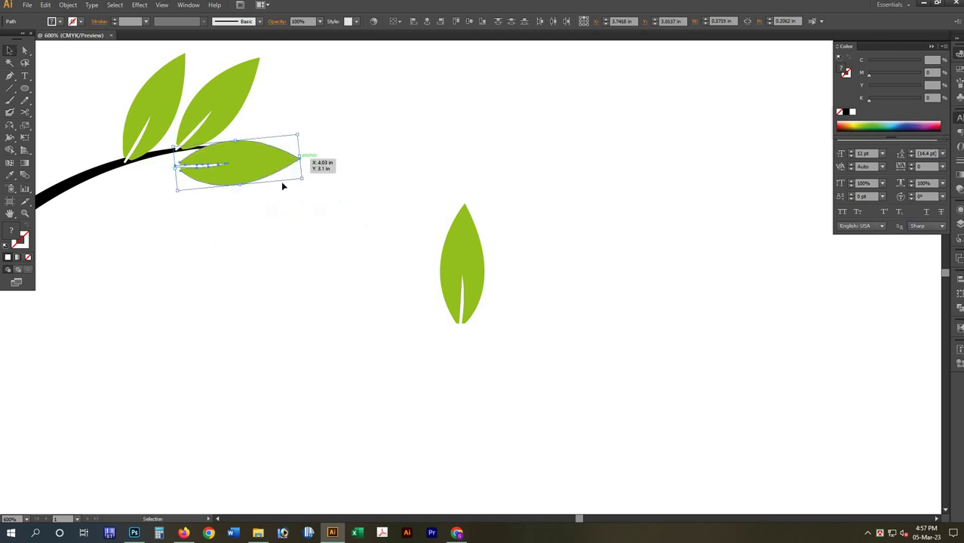
{"action": "left_click_drag", "start_coordinate": [227, 175], "coordinate": [217, 183]}
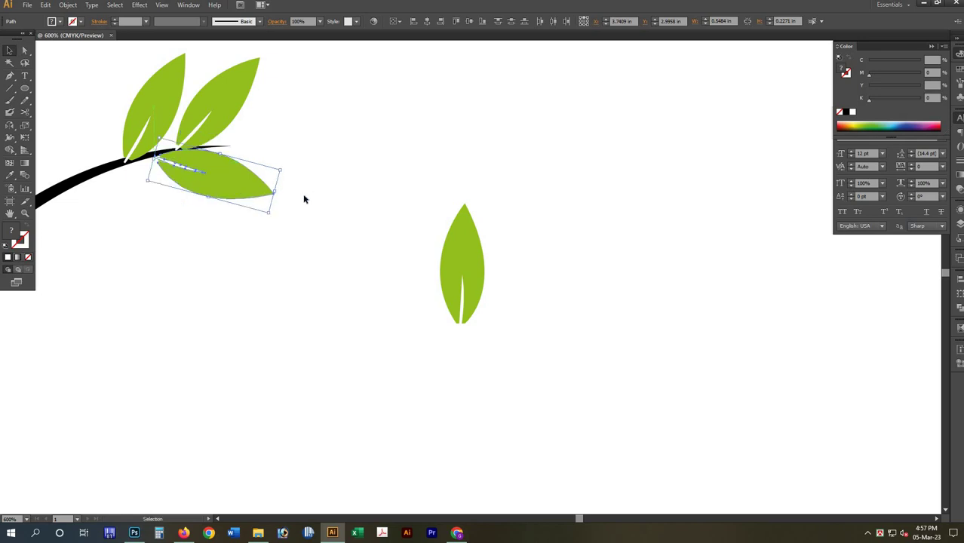
{"action": "left_click", "coordinate": [211, 225]}
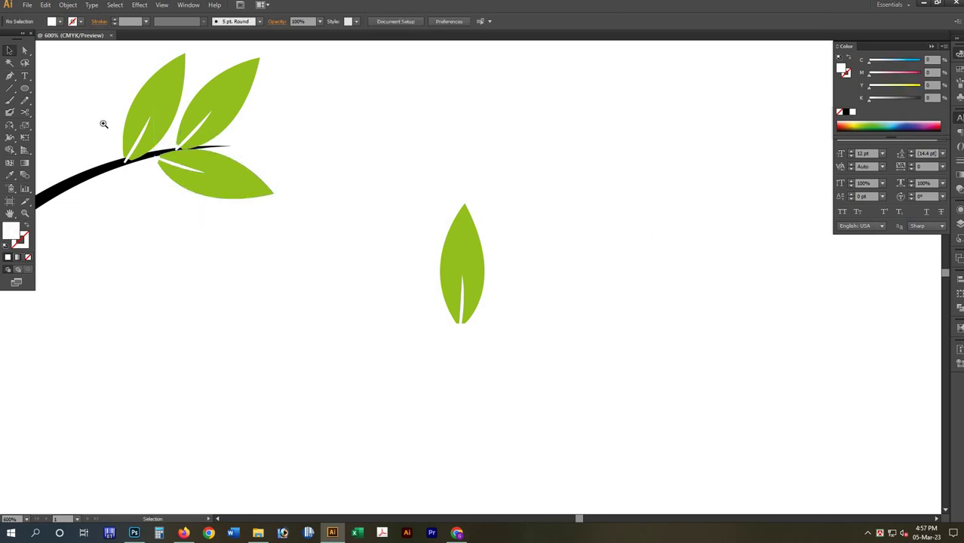
- Duplicate the lower branch leaf, rotate the copy to droop, and move it left onto the branch
{"action": "left_click_drag", "start_coordinate": [103, 124], "coordinate": [335, 260]}
{"action": "left_click", "coordinate": [391, 224]}
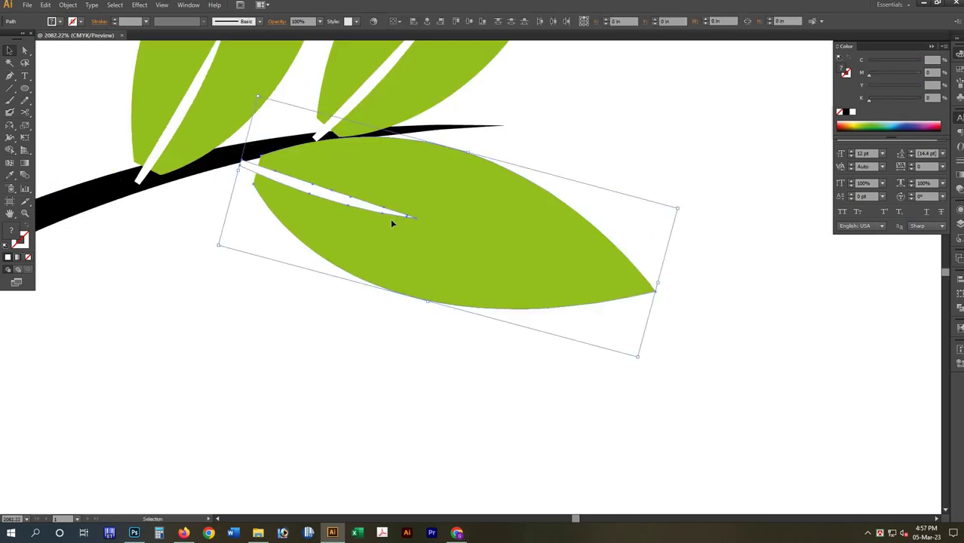
{"action": "left_click_drag", "start_coordinate": [392, 223], "coordinate": [365, 228]}
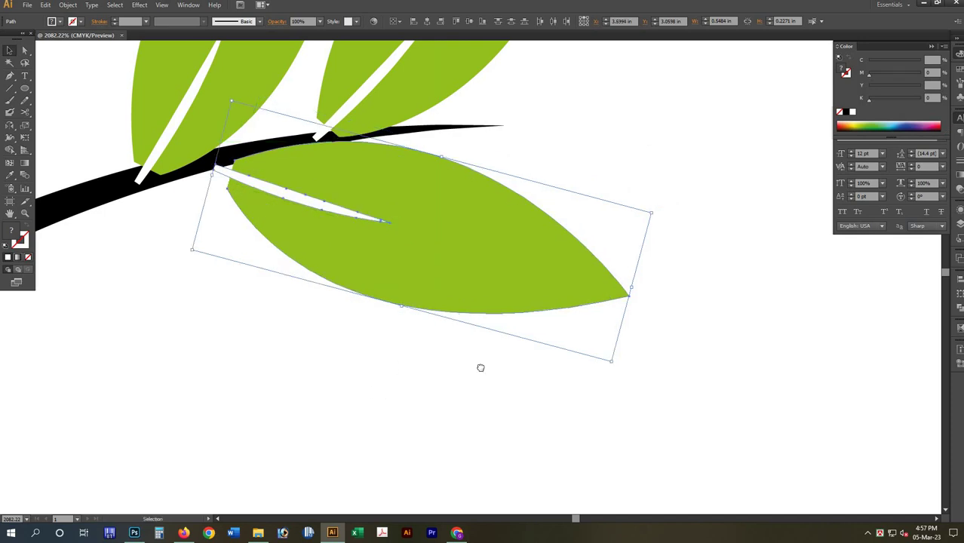
{"action": "scroll", "coordinate": [498, 215], "scroll_direction": "left", "scroll_amount": 2}
{"action": "scroll", "coordinate": [453, 234], "scroll_direction": "left", "scroll_amount": 2}
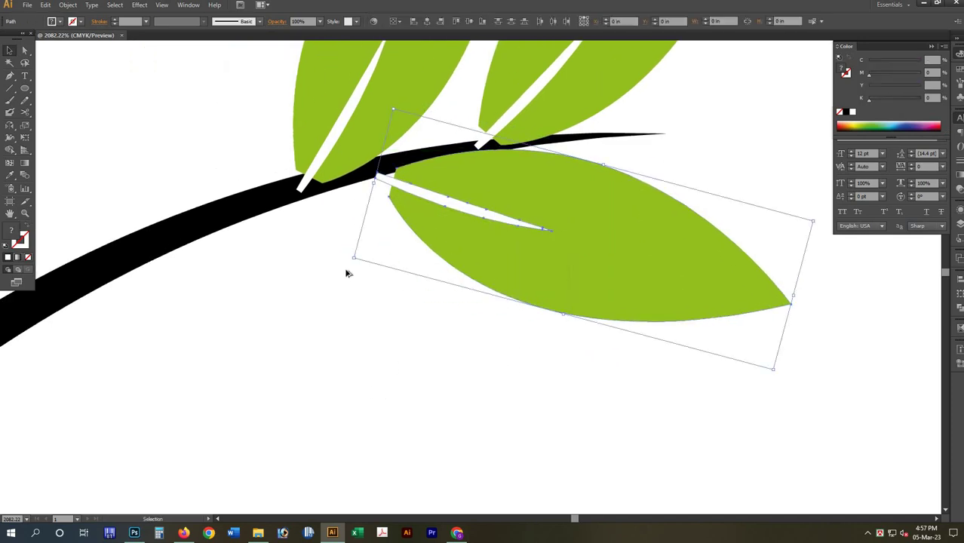
{"action": "left_click_drag", "start_coordinate": [798, 303], "coordinate": [640, 353]}
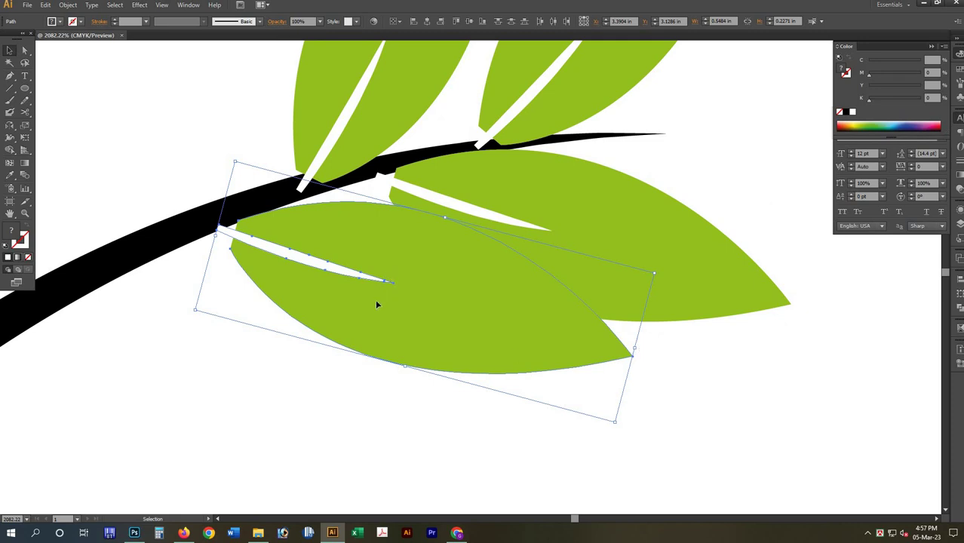
{"action": "left_click_drag", "start_coordinate": [377, 304], "coordinate": [338, 322]}
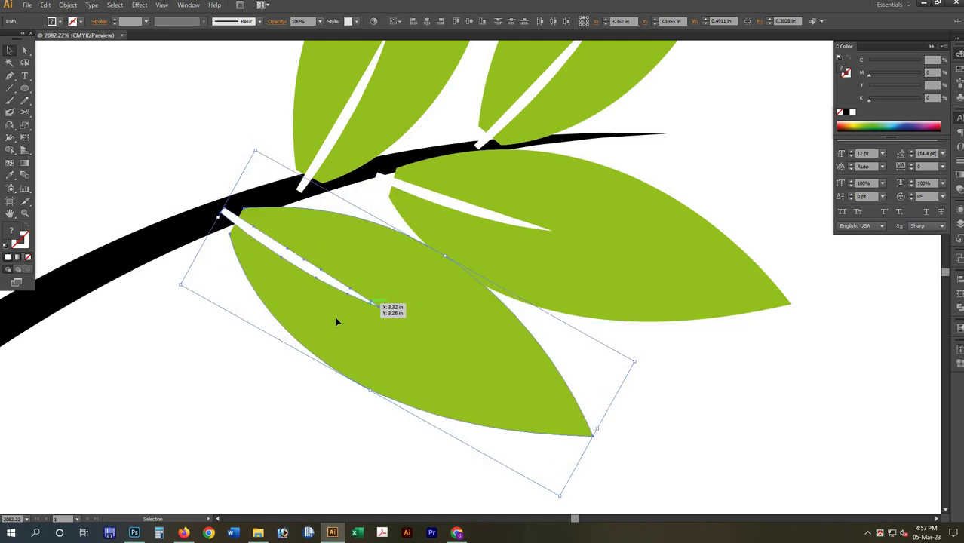
{"action": "left_click_drag", "start_coordinate": [337, 323], "coordinate": [301, 340]}
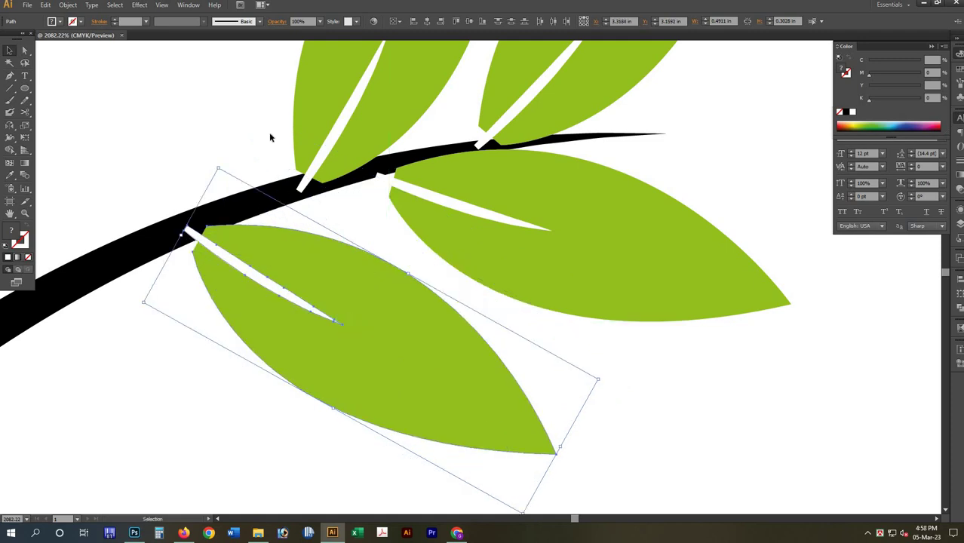
- Shift the upper-left leaf left and lower the right-hand lower leaf slightly
{"action": "left_click_drag", "start_coordinate": [321, 156], "coordinate": [264, 168]}
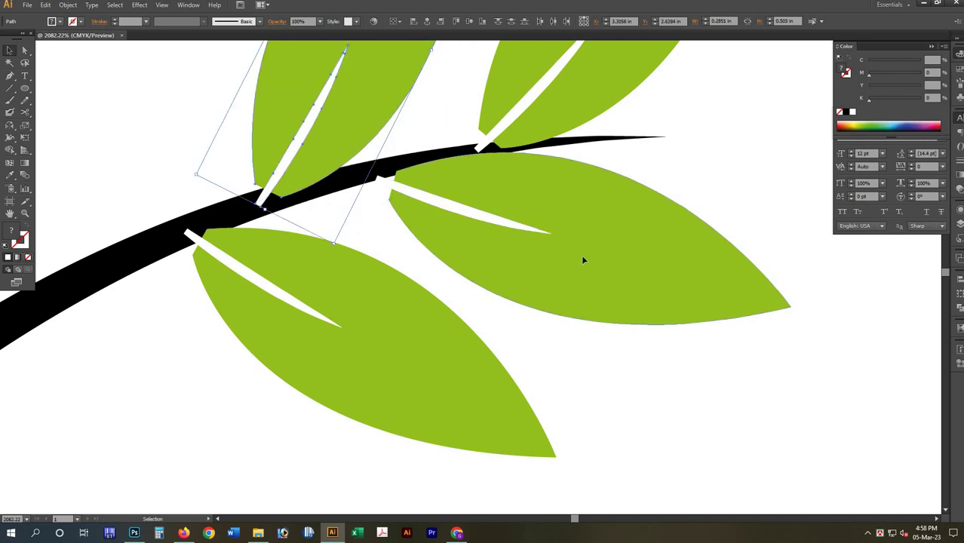
{"action": "left_click", "coordinate": [538, 226]}
{"action": "left_click_drag", "start_coordinate": [805, 339], "coordinate": [538, 222]}
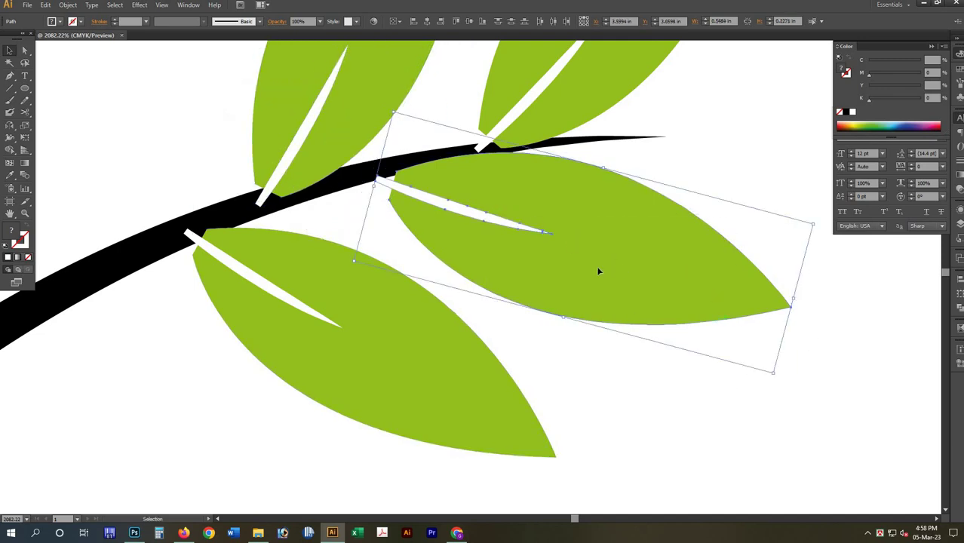
{"action": "left_click_drag", "start_coordinate": [598, 271], "coordinate": [634, 329]}
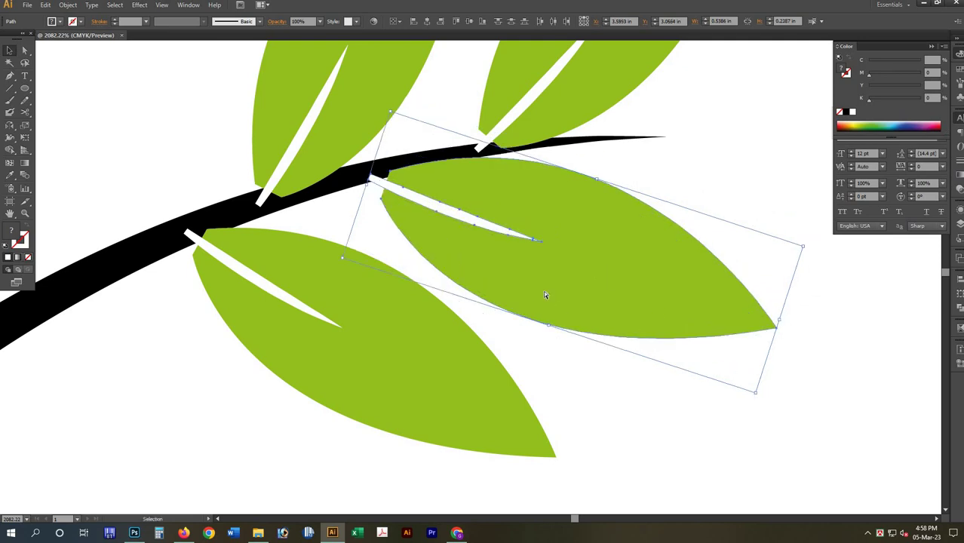
{"action": "scroll", "coordinate": [547, 293], "scroll_direction": "down", "scroll_amount": 1}
{"action": "scroll", "coordinate": [573, 294], "scroll_direction": "down", "scroll_amount": 3}
- Delete the spare standalone leaf, leaving the branch paths unchanged
{"action": "scroll", "coordinate": [617, 297], "scroll_direction": "down", "scroll_amount": 1}
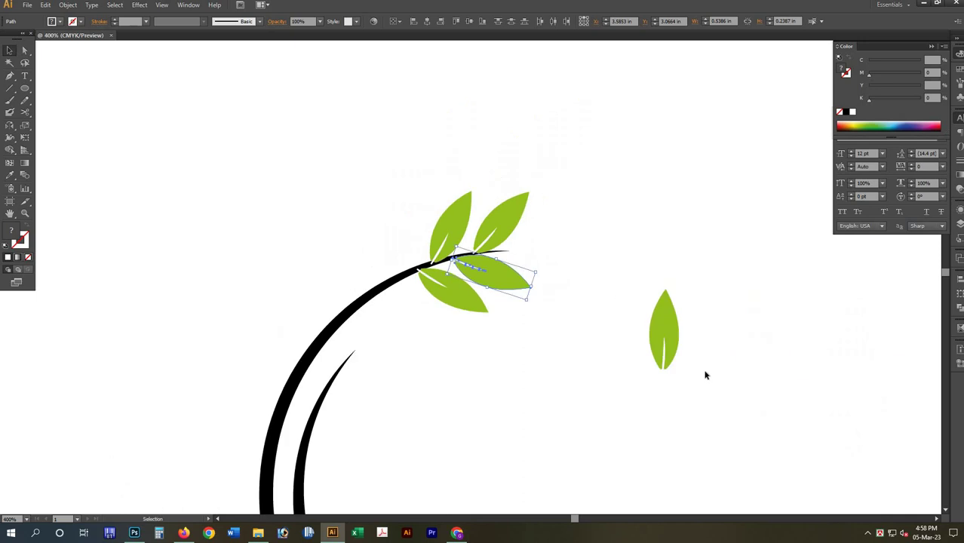
{"action": "left_click", "coordinate": [706, 375]}
{"action": "left_click_drag", "start_coordinate": [706, 373], "coordinate": [675, 355]}
{"action": "key", "text": "Delete"}
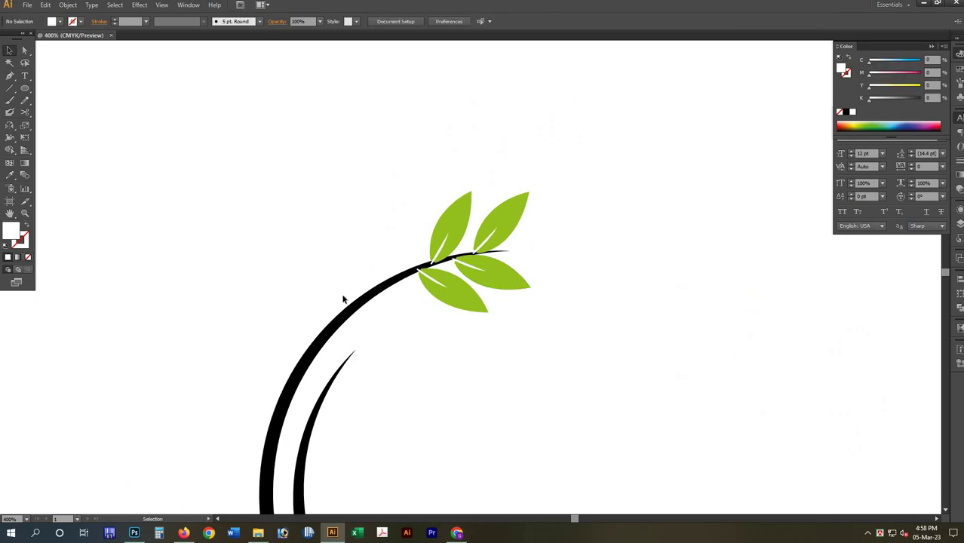
{"action": "left_click_drag", "start_coordinate": [294, 302], "coordinate": [355, 346]}
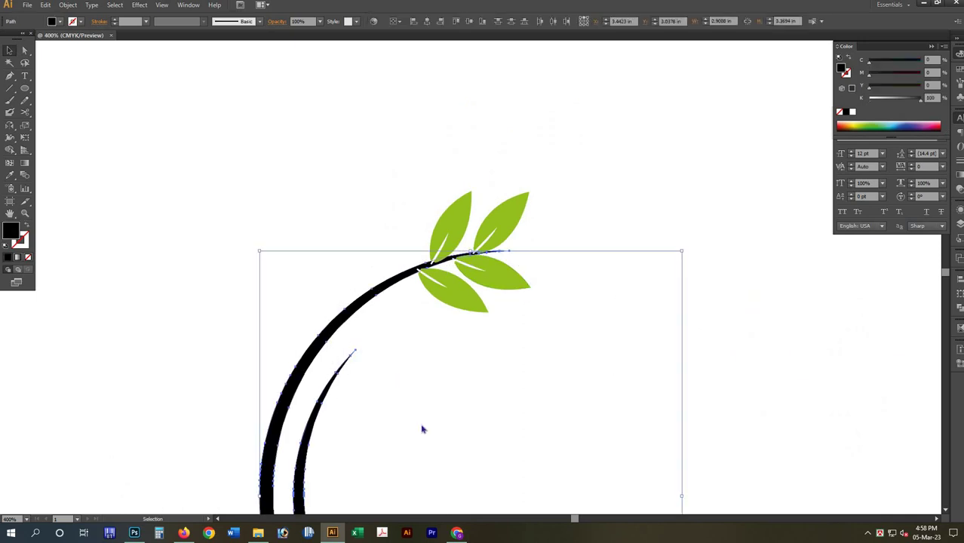
{"action": "right_click", "coordinate": [424, 463]}
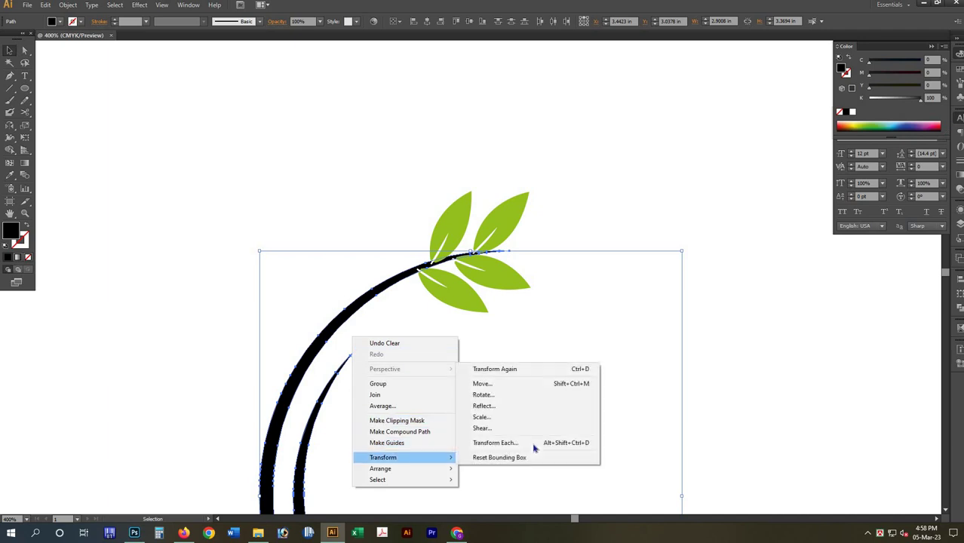
{"action": "mouse_move", "coordinate": [380, 469]}
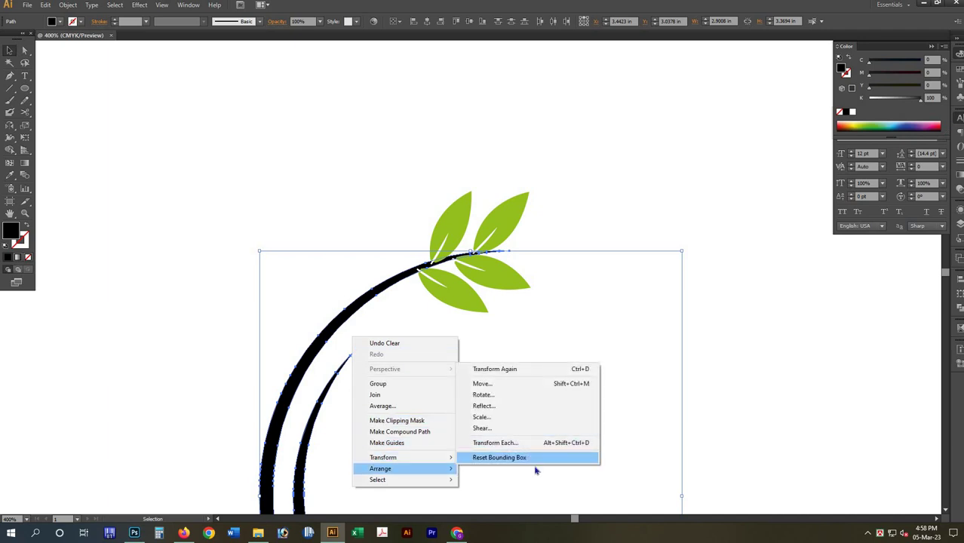
{"action": "left_click", "coordinate": [523, 370]}
{"action": "left_click", "coordinate": [614, 365]}
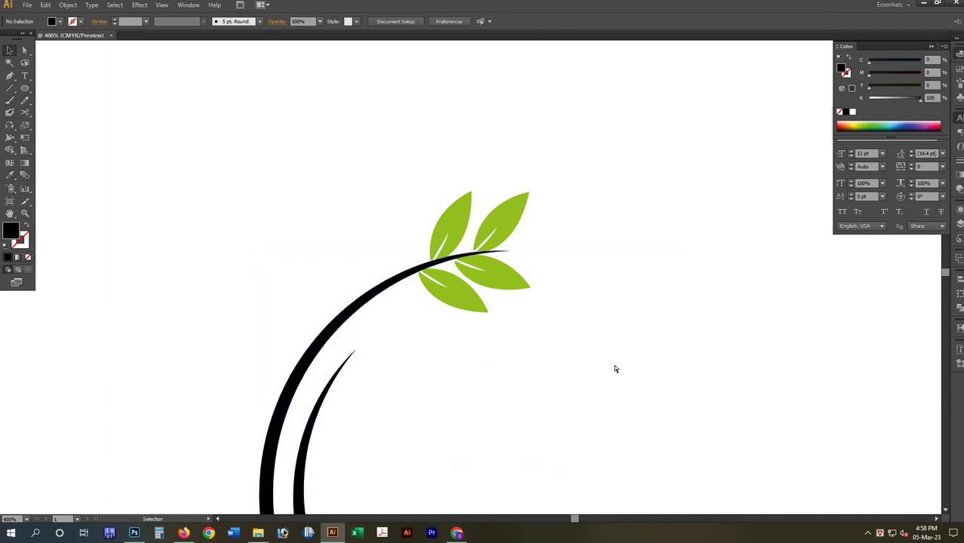
- Marquee-select all the branch and leaf artwork and stretch it vertically
{"action": "scroll", "coordinate": [611, 362], "scroll_direction": "down", "scroll_amount": 1}
{"action": "scroll", "coordinate": [528, 287], "scroll_direction": "down", "scroll_amount": 2}
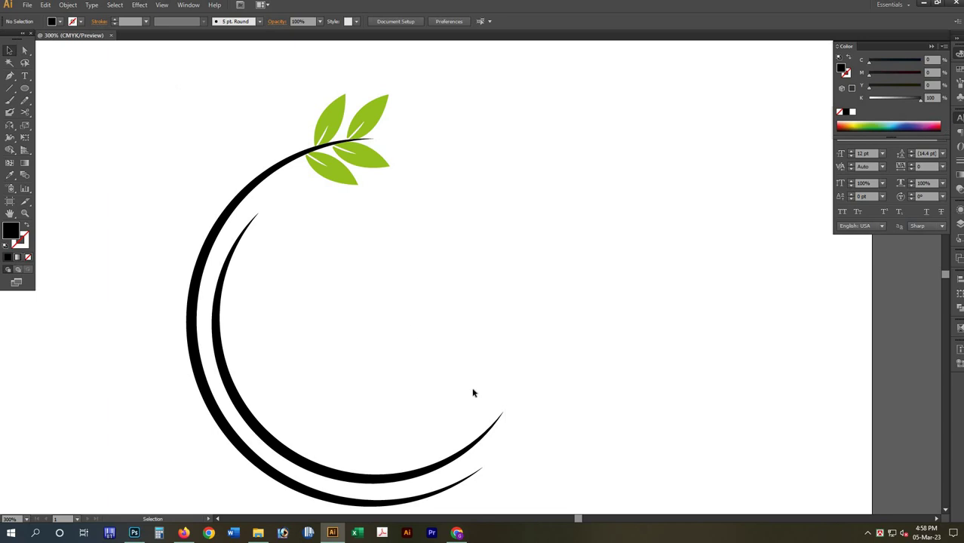
{"action": "left_click_drag", "start_coordinate": [178, 88], "coordinate": [498, 438]}
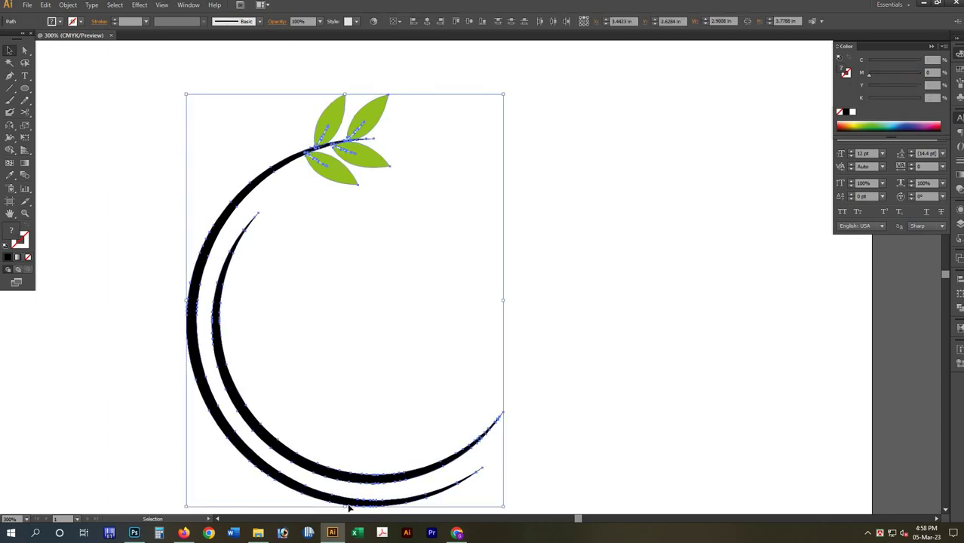
{"action": "left_click_drag", "start_coordinate": [345, 507], "coordinate": [449, 396]}
{"action": "left_click", "coordinate": [568, 321]}
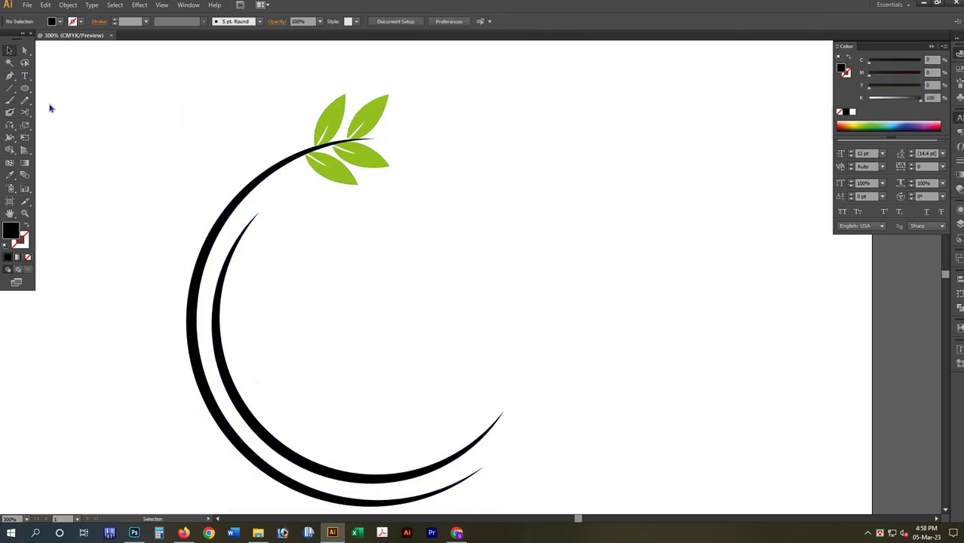
- Type the text NATURE inside the circular branch
{"action": "key", "text": "t"}
{"action": "left_click", "coordinate": [367, 271]}
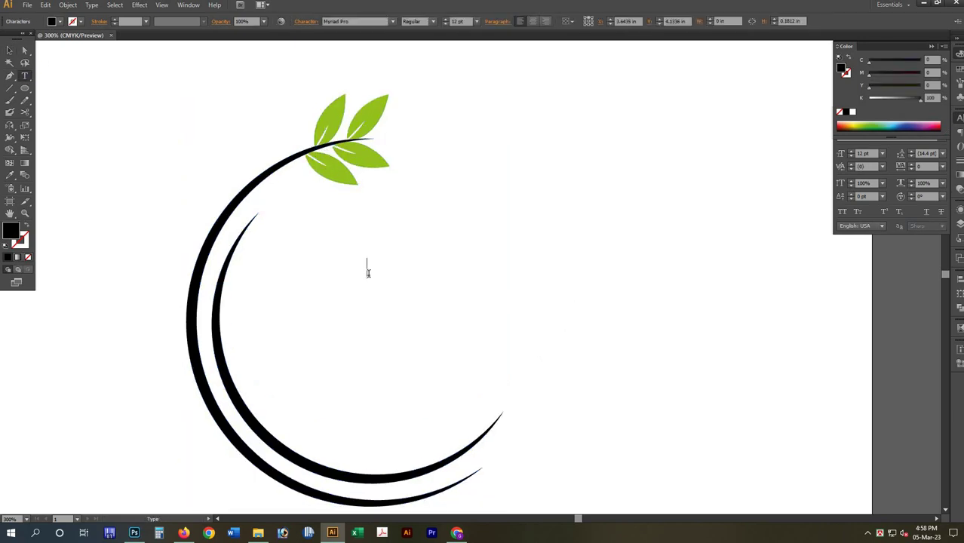
{"action": "type", "text": "NAT"}
{"action": "type", "text": "URE"}
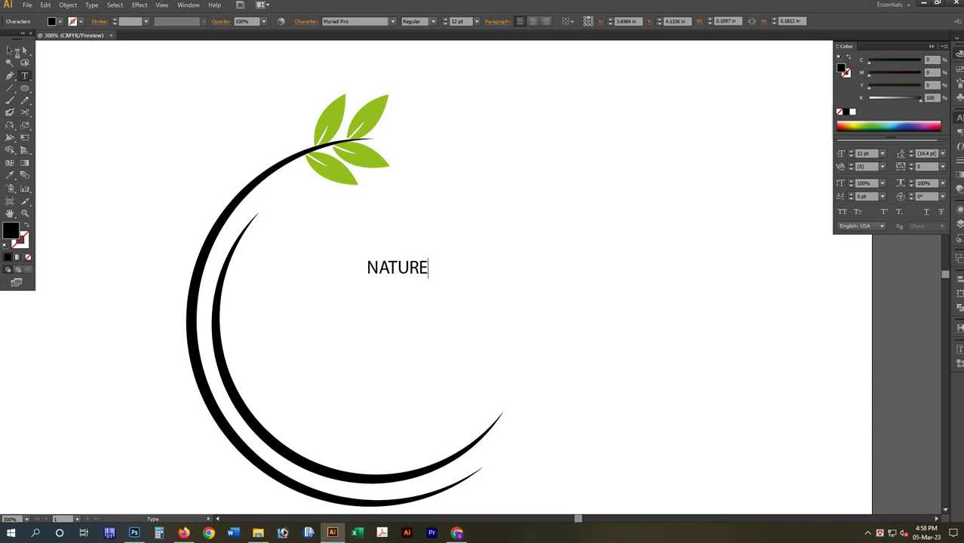
{"action": "key", "text": "Escape"}
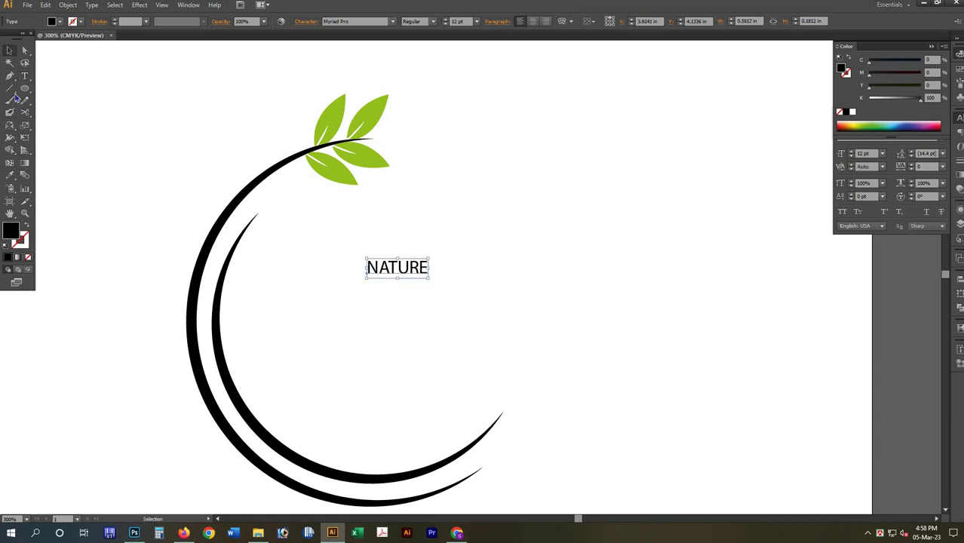
- Duplicate NATURE just below and edit the copy to read NATURAL BEAUTY
{"action": "left_click_drag", "start_coordinate": [398, 268], "coordinate": [398, 289]}
{"action": "key", "text": "a"}
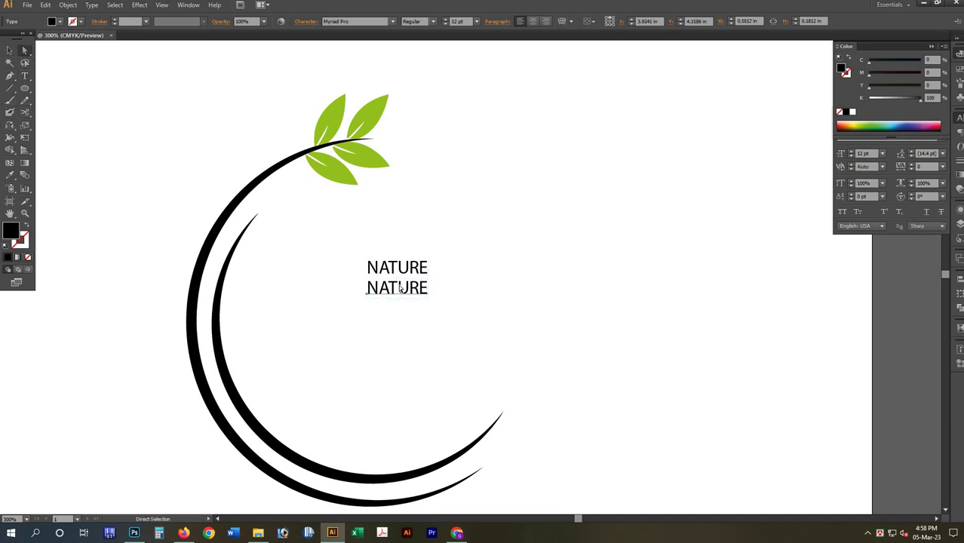
{"action": "key", "text": "t"}
{"action": "double_click", "coordinate": [423, 289]}
{"action": "left_click_drag", "start_coordinate": [418, 289], "coordinate": [427, 289]}
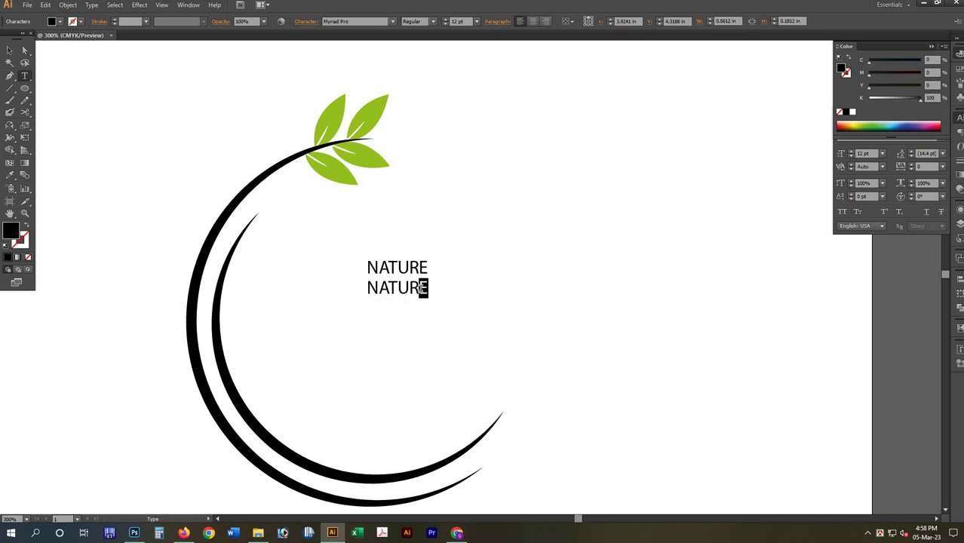
{"action": "type", "text": "AL"}
{"action": "type", "text": " BEAUTY"}
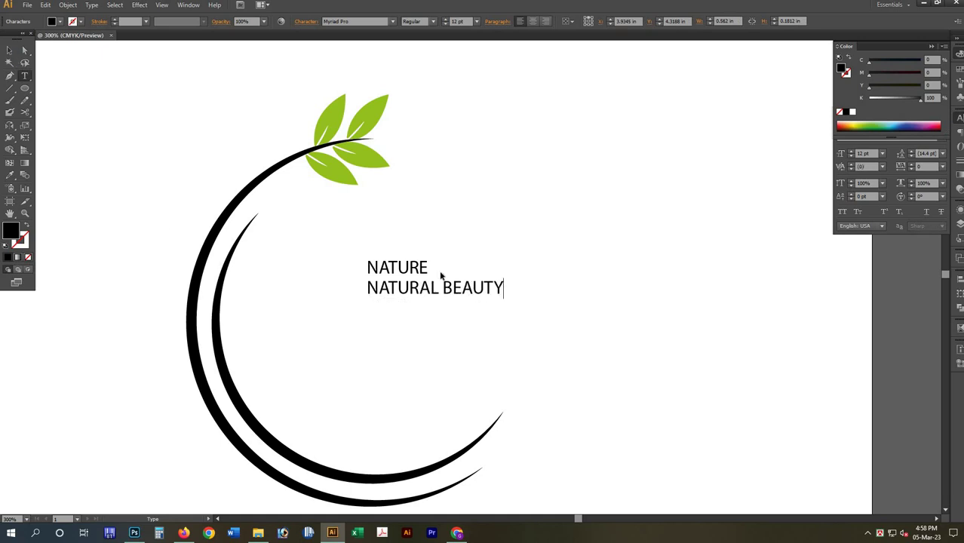
{"action": "key", "text": "Escape"}
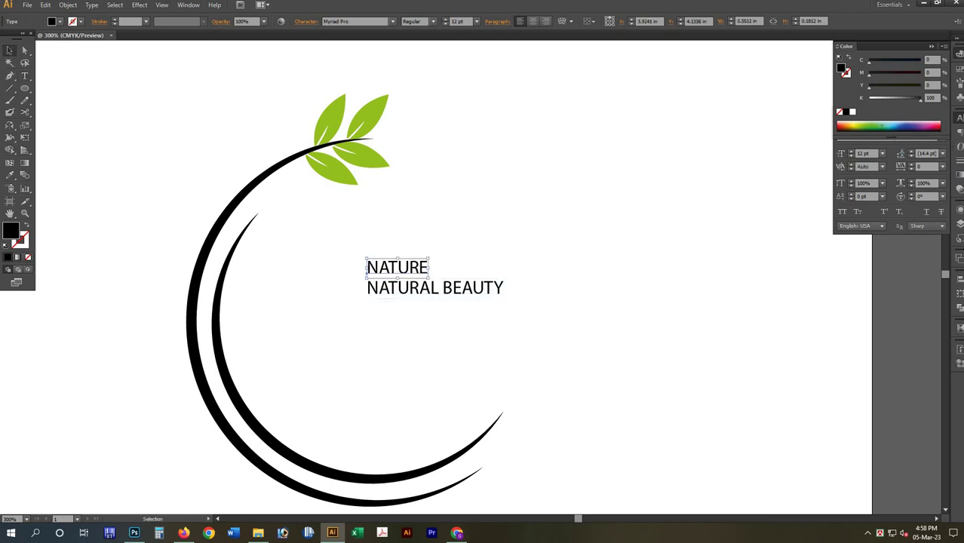
- Browse the Character panel's font list for the NATURE text
{"action": "left_click", "coordinate": [886, 140]}
{"action": "left_click", "coordinate": [880, 125]}
{"action": "scroll", "coordinate": [881, 125], "scroll_direction": "up", "scroll_amount": 1}
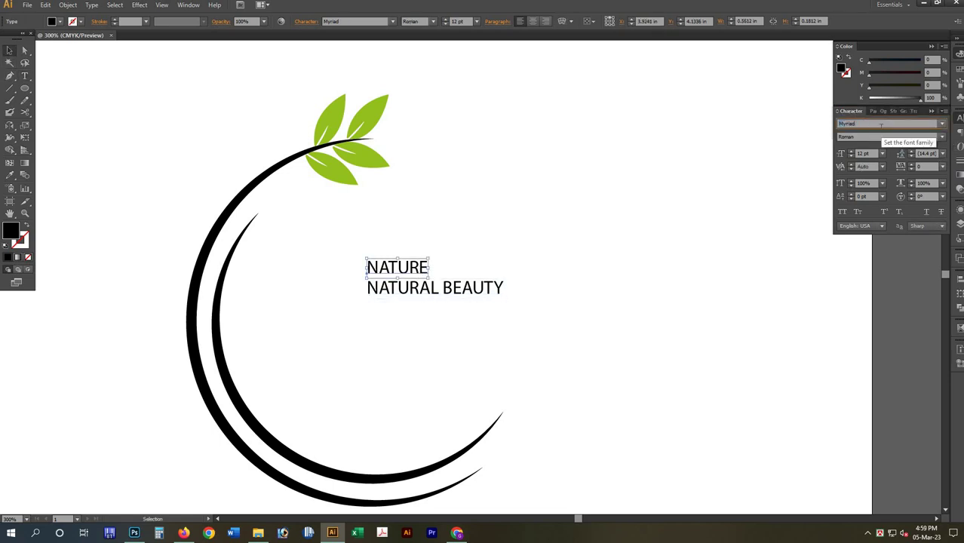
{"action": "scroll", "coordinate": [880, 125], "scroll_direction": "up", "scroll_amount": 1}
{"action": "scroll", "coordinate": [880, 125], "scroll_direction": "up", "scroll_amount": 1}
{"action": "scroll", "coordinate": [881, 125], "scroll_direction": "up", "scroll_amount": 1}
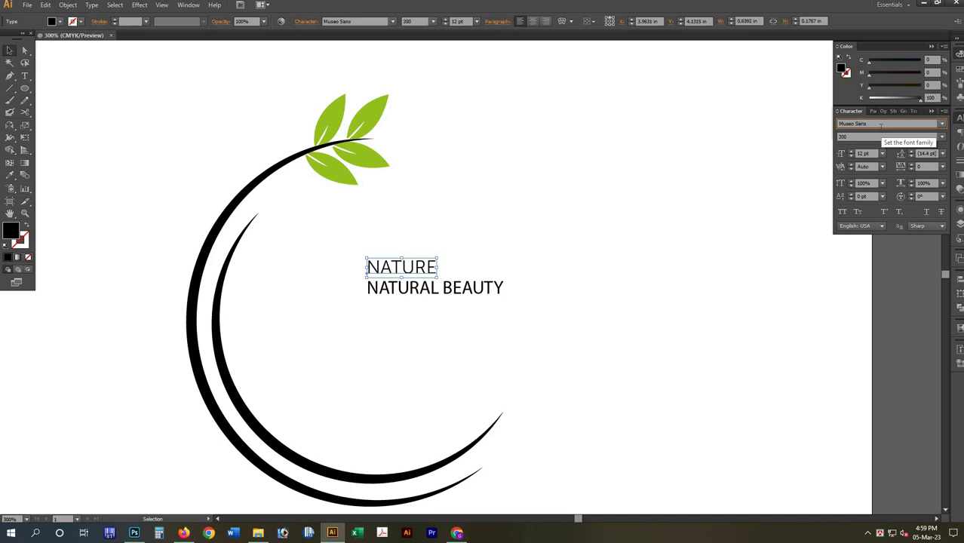
{"action": "scroll", "coordinate": [881, 125], "scroll_direction": "up", "scroll_amount": 1}
{"action": "scroll", "coordinate": [881, 125], "scroll_direction": "up", "scroll_amount": 1}
{"action": "scroll", "coordinate": [881, 126], "scroll_direction": "up", "scroll_amount": 1}
{"action": "scroll", "coordinate": [881, 126], "scroll_direction": "up", "scroll_amount": 1}
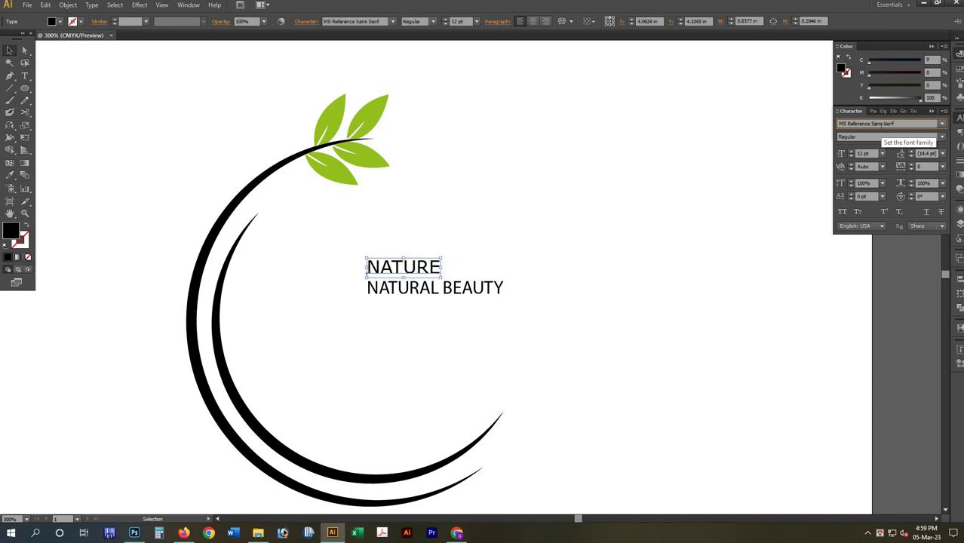
{"action": "scroll", "coordinate": [881, 126], "scroll_direction": "up", "scroll_amount": 1}
{"action": "scroll", "coordinate": [881, 125], "scroll_direction": "up", "scroll_amount": 1}
{"action": "scroll", "coordinate": [880, 126], "scroll_direction": "up", "scroll_amount": 1}
{"action": "scroll", "coordinate": [881, 125], "scroll_direction": "up", "scroll_amount": 1}
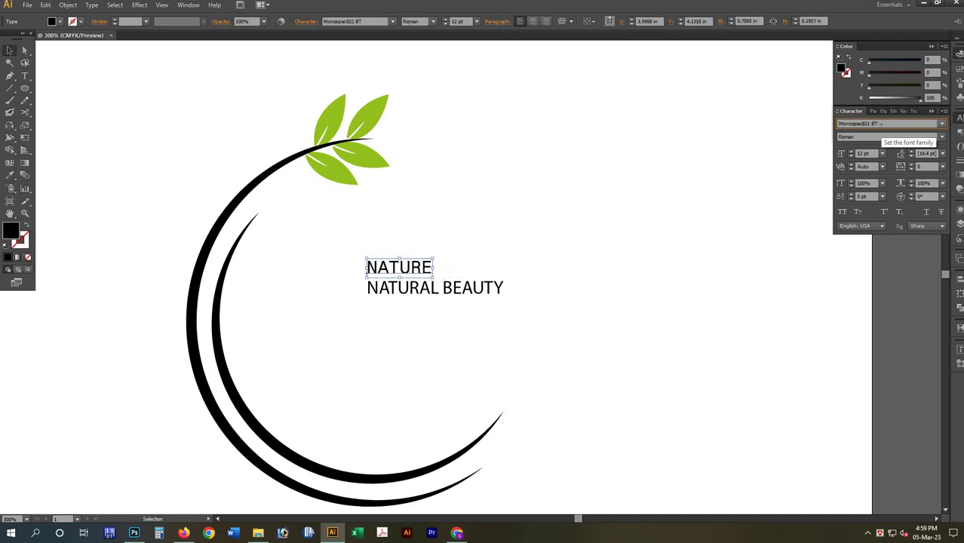
{"action": "scroll", "coordinate": [881, 125], "scroll_direction": "up", "scroll_amount": 1}
{"action": "scroll", "coordinate": [880, 126], "scroll_direction": "up", "scroll_amount": 1}
{"action": "scroll", "coordinate": [881, 125], "scroll_direction": "up", "scroll_amount": 1}
{"action": "scroll", "coordinate": [881, 125], "scroll_direction": "up", "scroll_amount": 1}
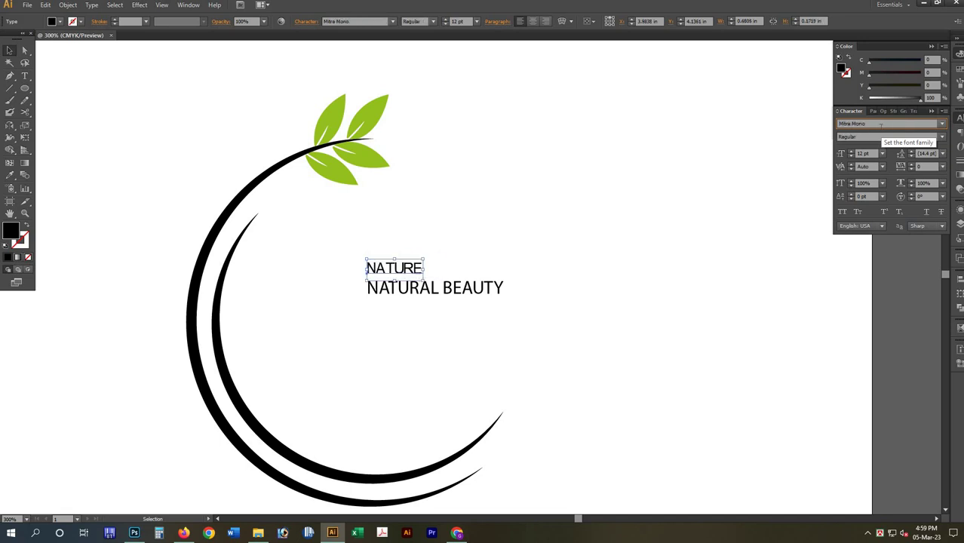
{"action": "scroll", "coordinate": [881, 125], "scroll_direction": "up", "scroll_amount": 1}
{"action": "scroll", "coordinate": [881, 125], "scroll_direction": "up", "scroll_amount": 2}
{"action": "scroll", "coordinate": [880, 126], "scroll_direction": "up", "scroll_amount": 1}
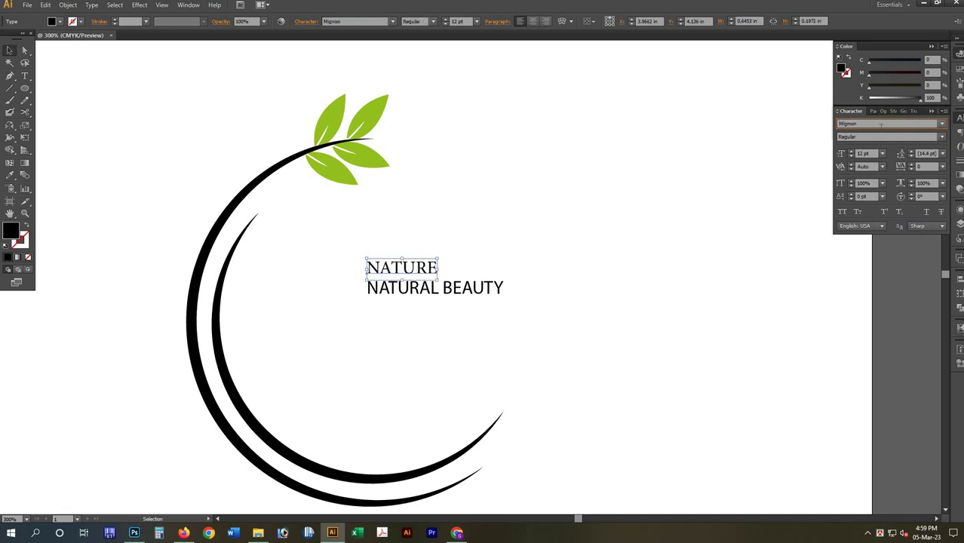
{"action": "scroll", "coordinate": [880, 125], "scroll_direction": "up", "scroll_amount": 1}
{"action": "scroll", "coordinate": [881, 126], "scroll_direction": "up", "scroll_amount": 1}
{"action": "scroll", "coordinate": [880, 125], "scroll_direction": "up", "scroll_amount": 2}
{"action": "scroll", "coordinate": [880, 126], "scroll_direction": "up", "scroll_amount": 1}
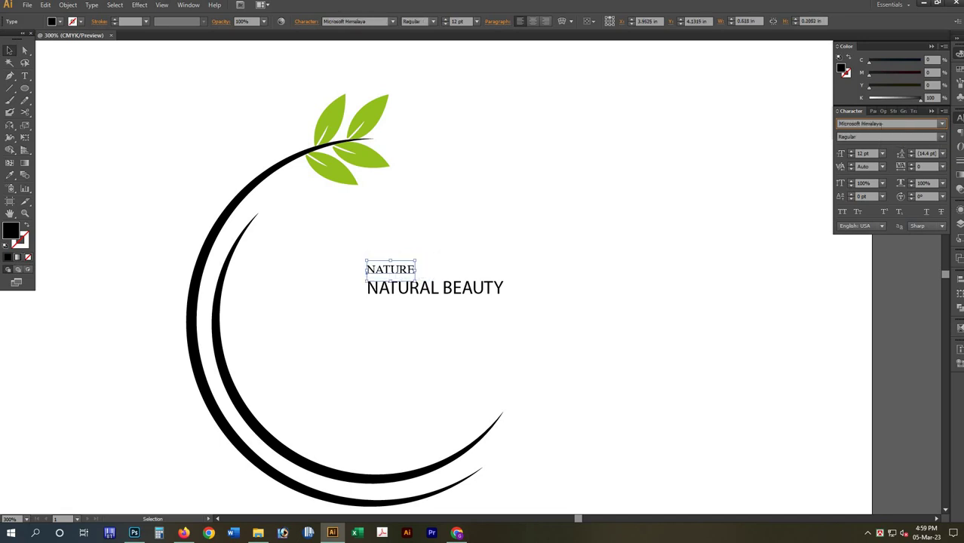
{"action": "scroll", "coordinate": [881, 126], "scroll_direction": "up", "scroll_amount": 1}
{"action": "scroll", "coordinate": [883, 125], "scroll_direction": "up", "scroll_amount": 1}
{"action": "scroll", "coordinate": [883, 125], "scroll_direction": "up", "scroll_amount": 1}
{"action": "scroll", "coordinate": [883, 125], "scroll_direction": "up", "scroll_amount": 1}
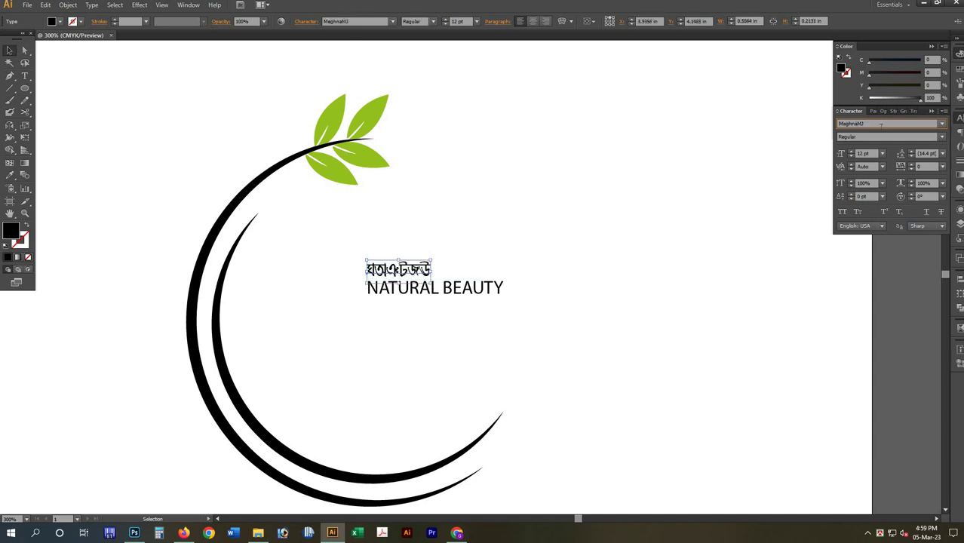
{"action": "scroll", "coordinate": [883, 126], "scroll_direction": "up", "scroll_amount": 1}
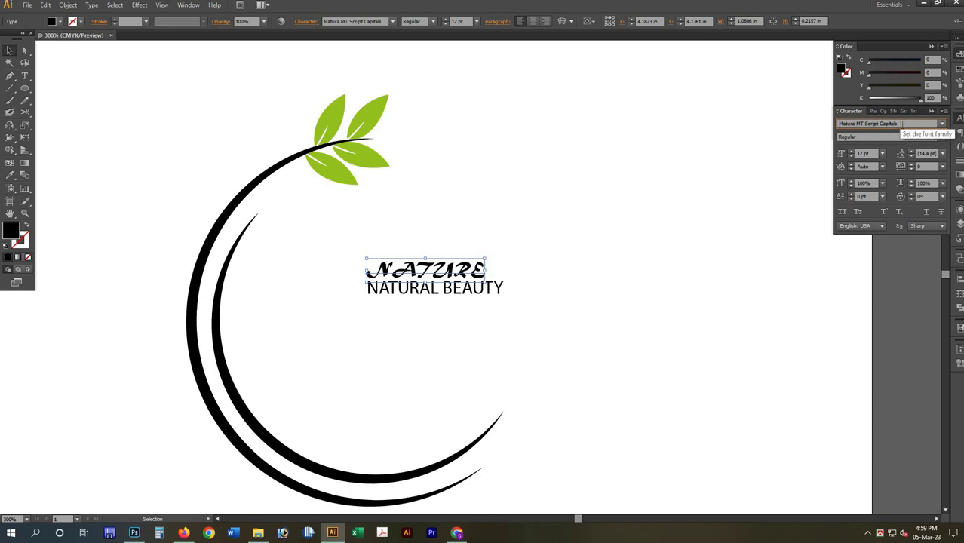
- Try Arial on NATURE, then set its font to Architecture
{"action": "left_click", "coordinate": [867, 124]}
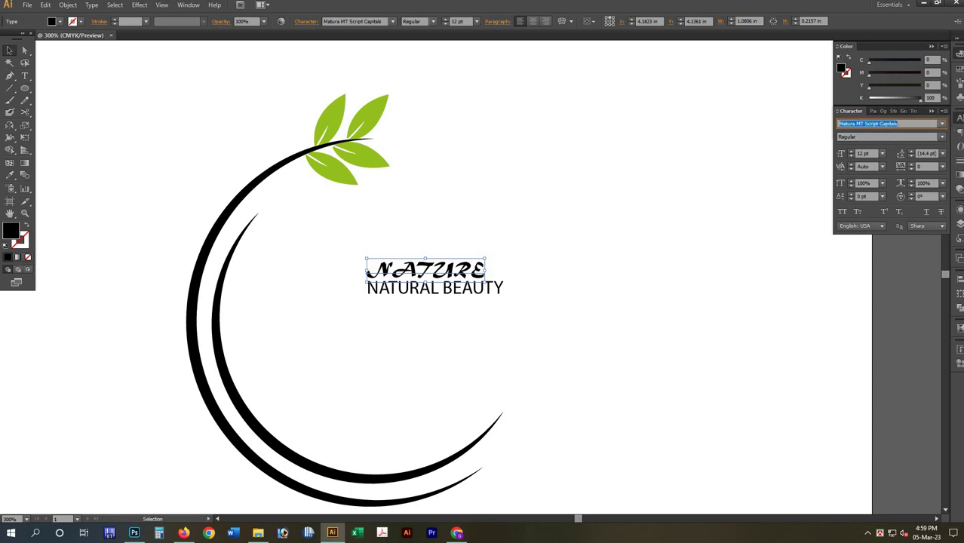
{"action": "type", "text": "Arial"}
{"action": "key", "text": "Return"}
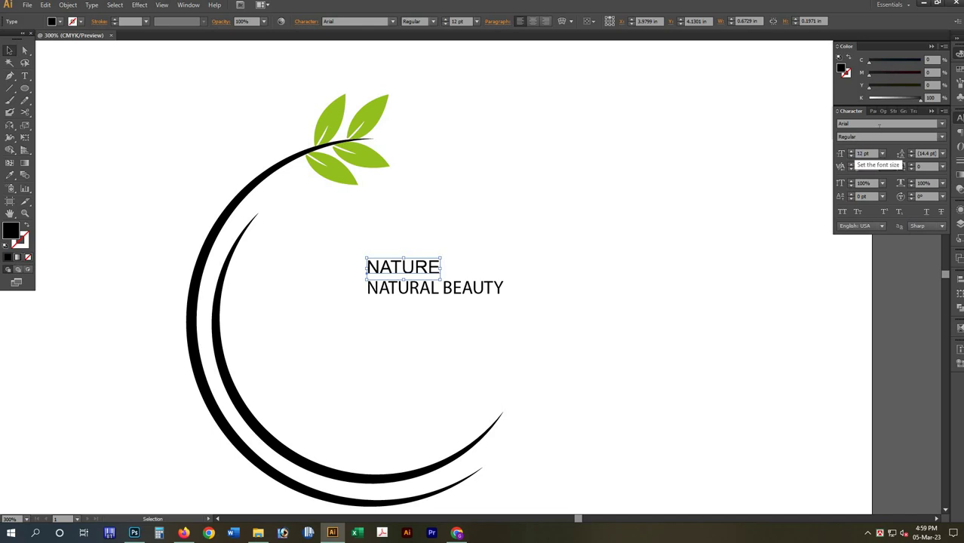
{"action": "left_click", "coordinate": [879, 126]}
{"action": "type", "text": "Architecture"}
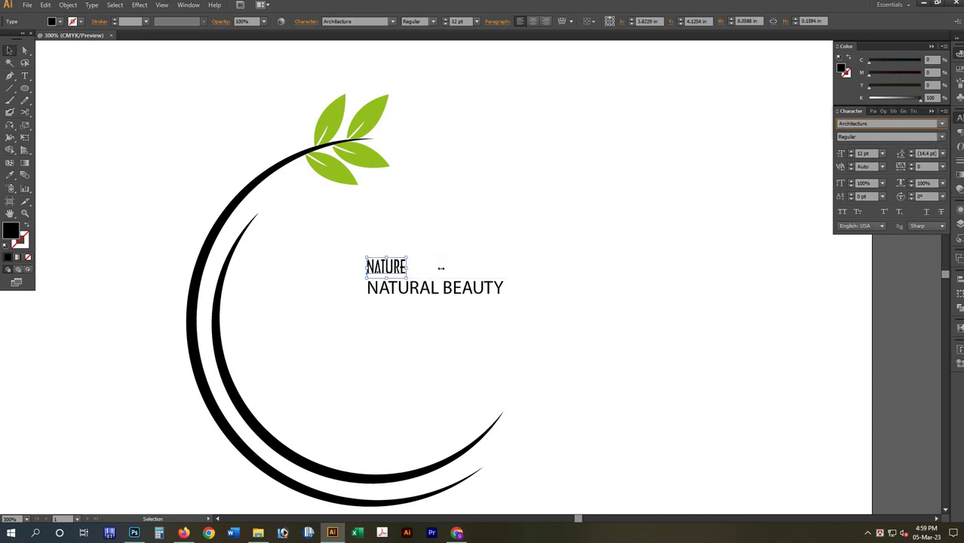
- Stretch and enlarge NATURE at the circle's centre and move NATURAL BEAUTY lower
{"action": "left_click_drag", "start_coordinate": [471, 268], "coordinate": [481, 267]}
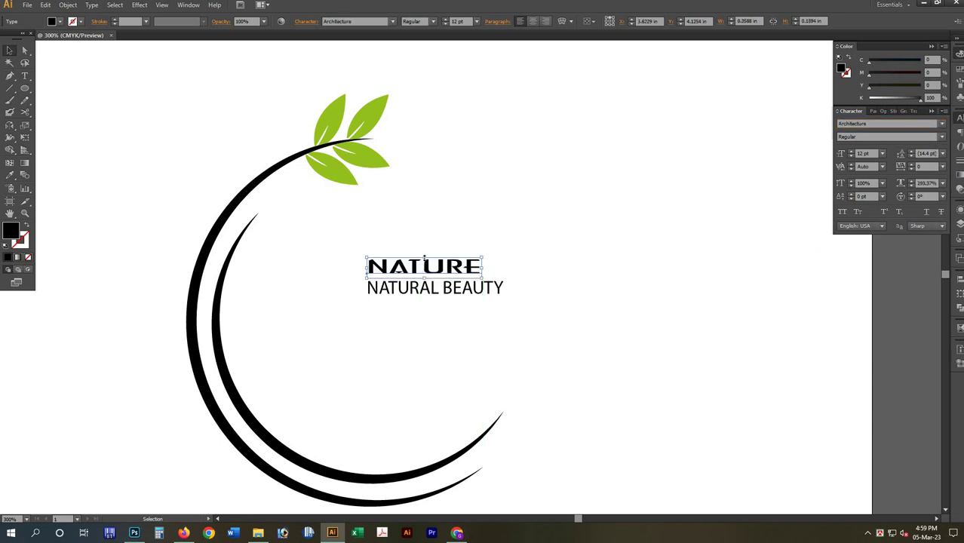
{"action": "mouse_move", "coordinate": [425, 249]}
{"action": "left_mouse_down"}
{"action": "mouse_move", "coordinate": [425, 239]}
{"action": "mouse_move", "coordinate": [407, 258]}
{"action": "left_mouse_up"}
{"action": "left_click_drag", "start_coordinate": [501, 287], "coordinate": [478, 334]}
{"action": "left_click_drag", "start_coordinate": [438, 288], "coordinate": [464, 373]}
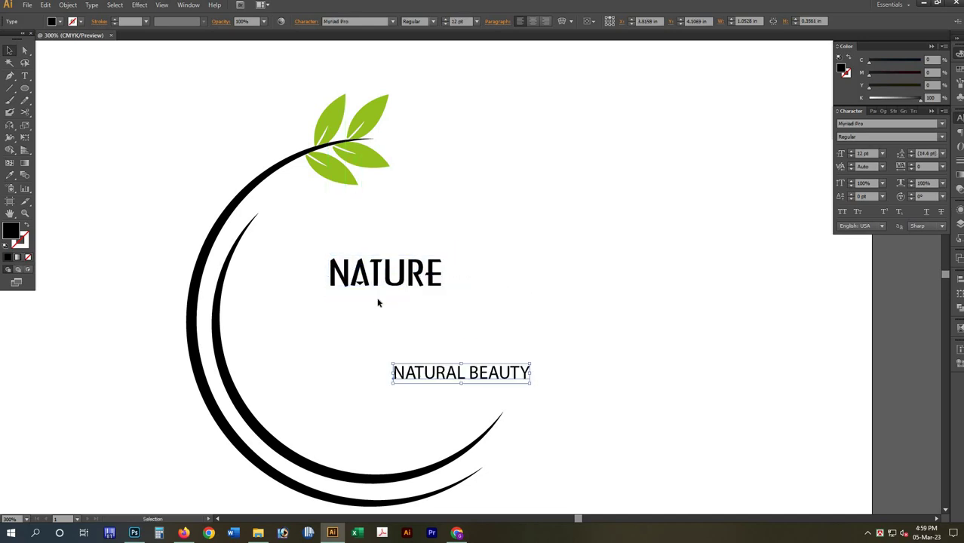
{"action": "left_click", "coordinate": [385, 290]}
{"action": "left_click_drag", "start_coordinate": [386, 304], "coordinate": [416, 335]}
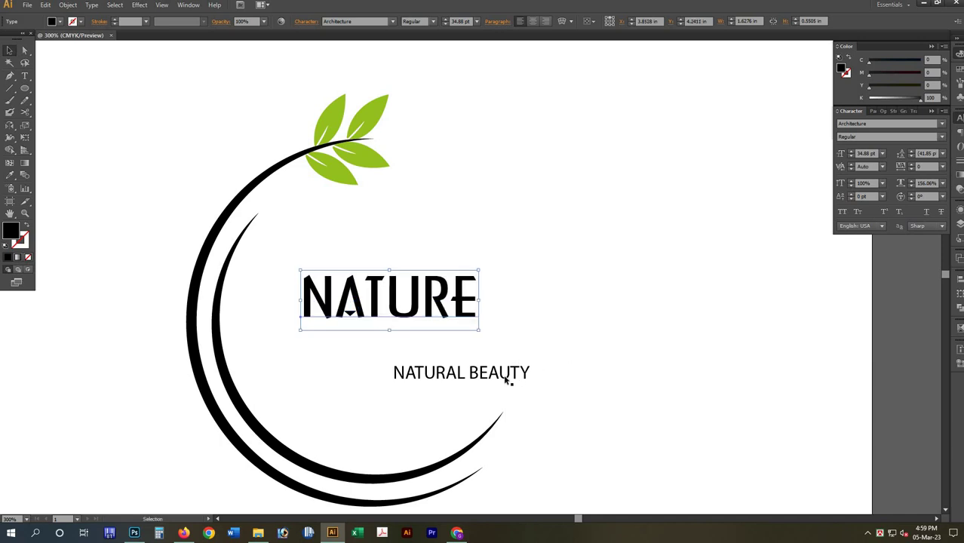
- Place NATURAL BEAUTY under NATURE in Arial, squeezed narrower horizontally to fit
{"action": "left_click", "coordinate": [497, 343]}
{"action": "left_click_drag", "start_coordinate": [462, 373], "coordinate": [450, 335]}
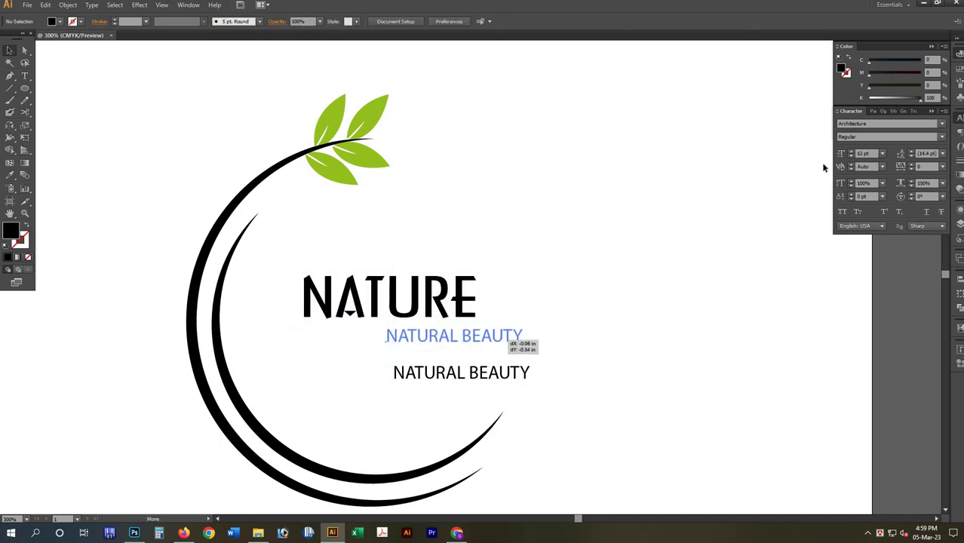
{"action": "left_click", "coordinate": [868, 124]}
{"action": "type", "text": "al"}
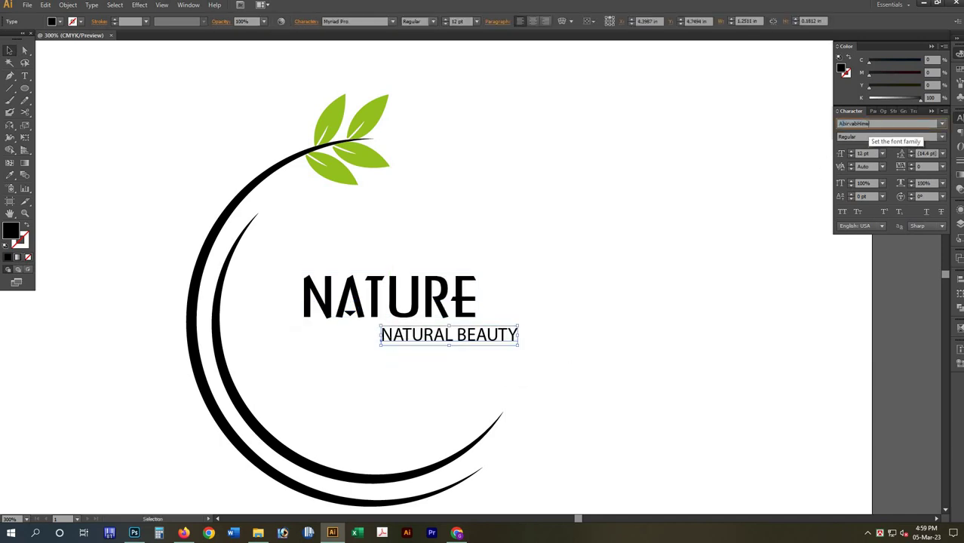
{"action": "key", "text": "Return"}
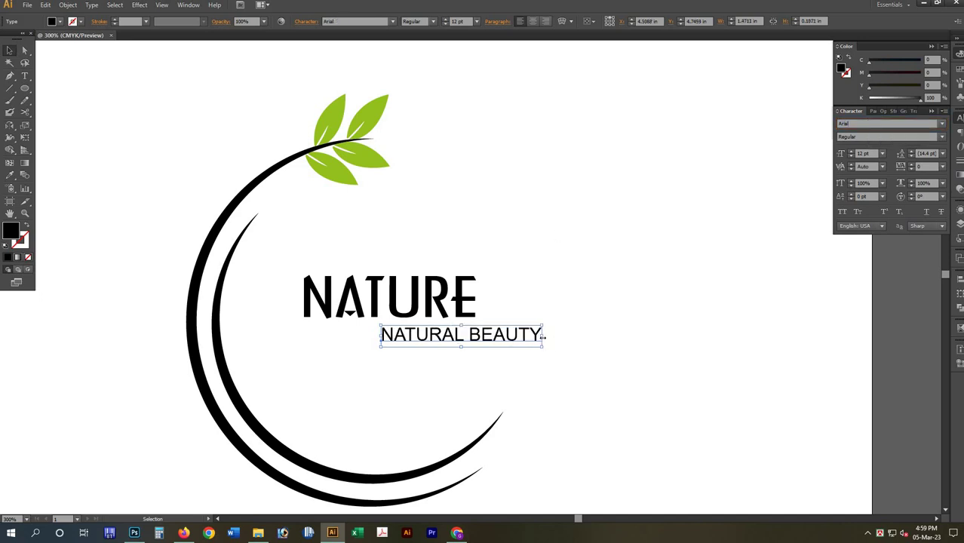
{"action": "left_click_drag", "start_coordinate": [542, 336], "coordinate": [447, 335]}
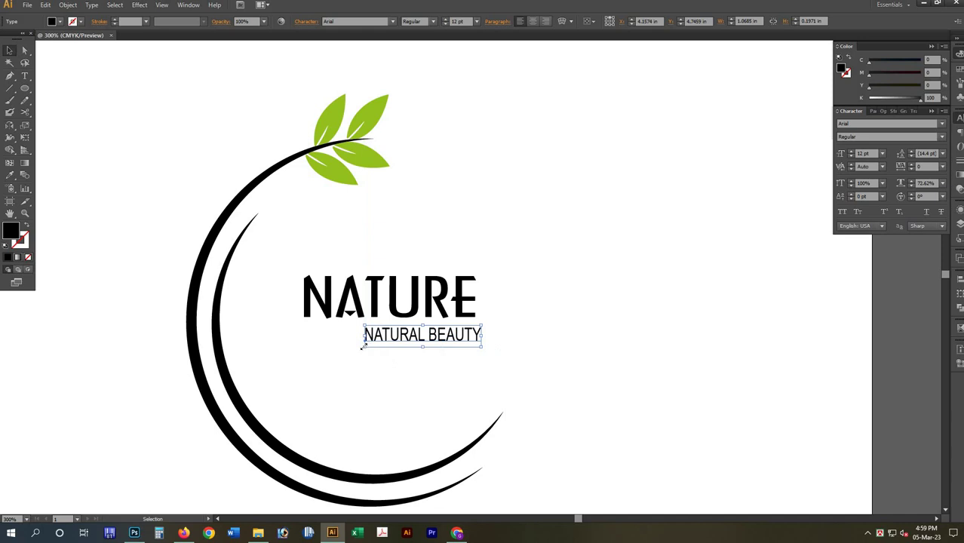
{"action": "left_click_drag", "start_coordinate": [372, 344], "coordinate": [383, 343]}
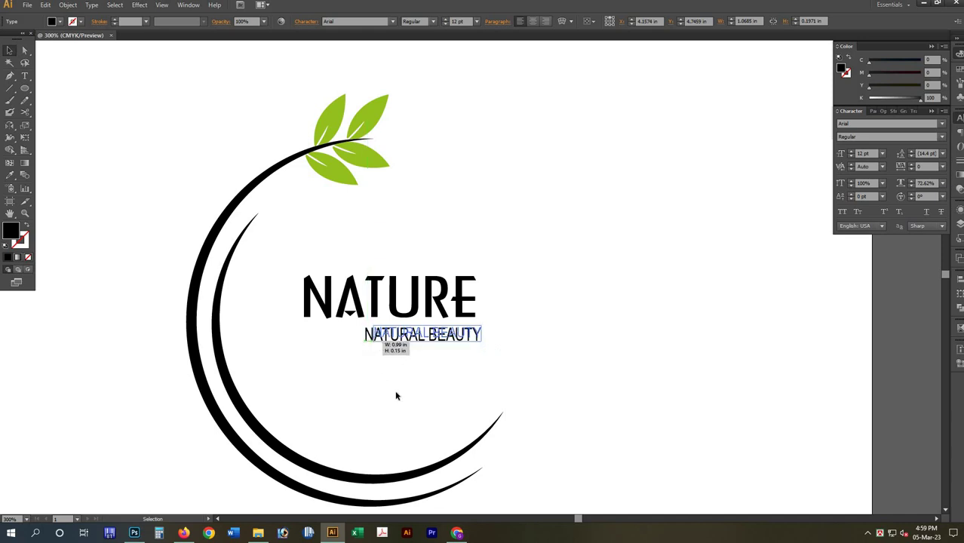
{"action": "left_click", "coordinate": [209, 295]}
{"action": "left_click", "coordinate": [14, 87]}
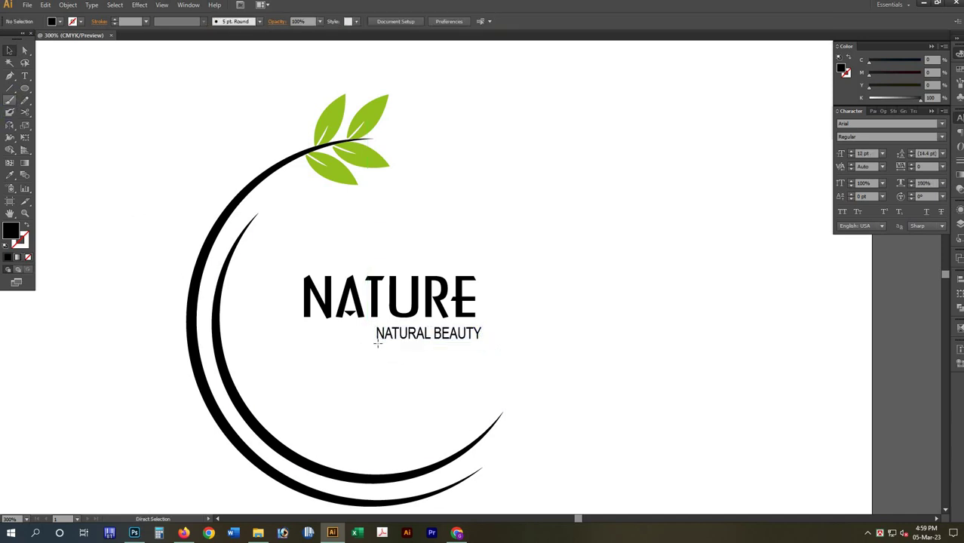
- Draw a horizontal line left of NATURAL BEAUTY with a 3 pt stroke
{"action": "mouse_move", "coordinate": [369, 334]}
{"action": "left_mouse_down"}
{"action": "mouse_move", "coordinate": [311, 367]}
{"action": "mouse_move", "coordinate": [300, 362]}
{"action": "left_mouse_up"}
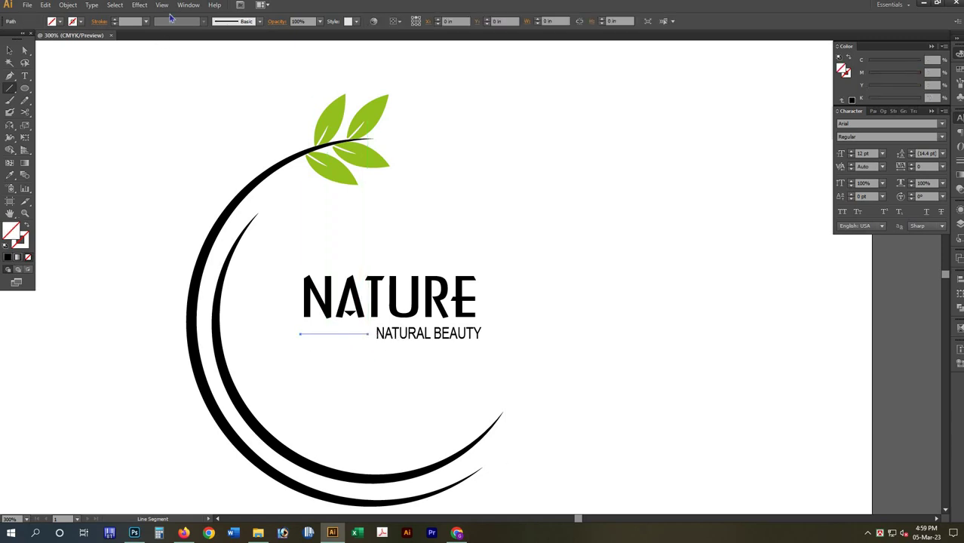
{"action": "left_click", "coordinate": [261, 23]}
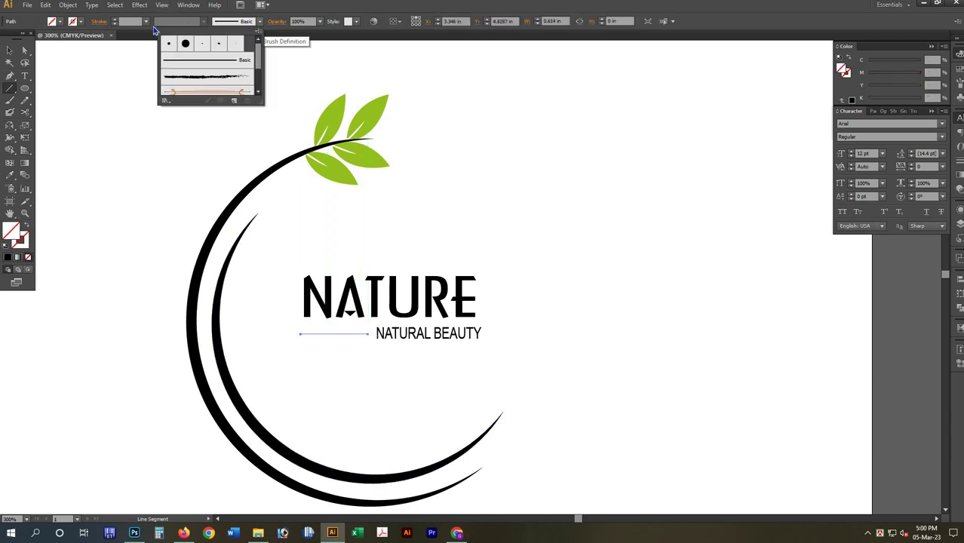
{"action": "left_click", "coordinate": [260, 23]}
{"action": "key", "text": "v"}
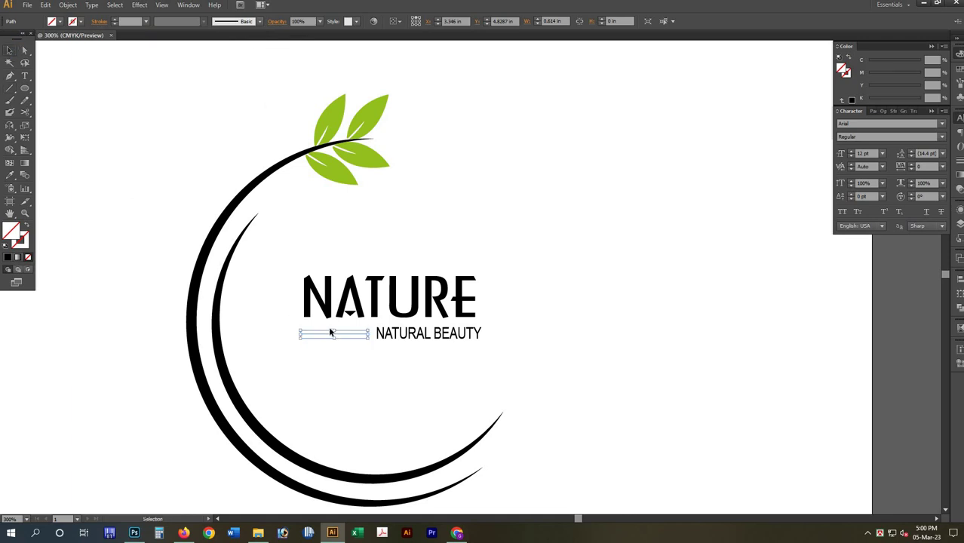
{"action": "key", "text": "ctrl+z"}
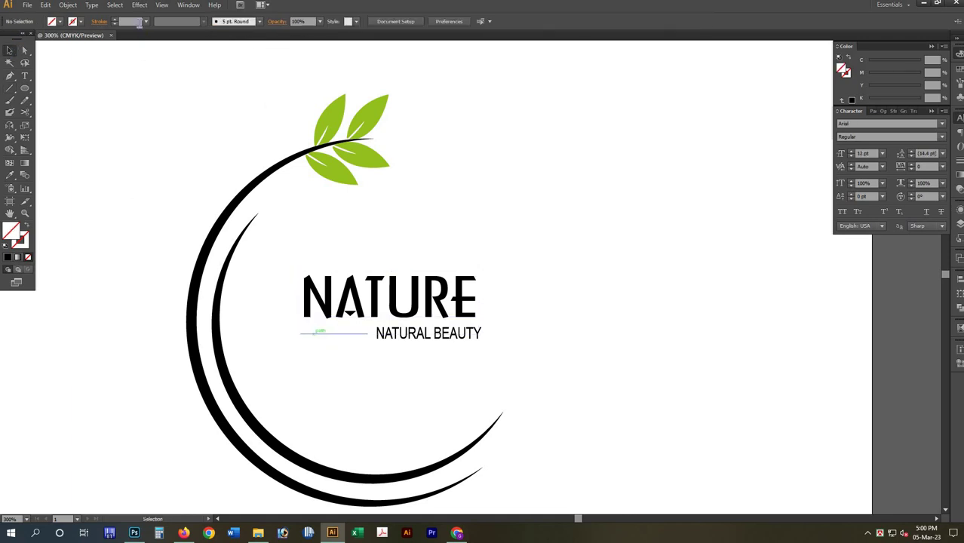
{"action": "key", "text": "ctrl+shift+z"}
{"action": "left_click", "coordinate": [146, 22]}
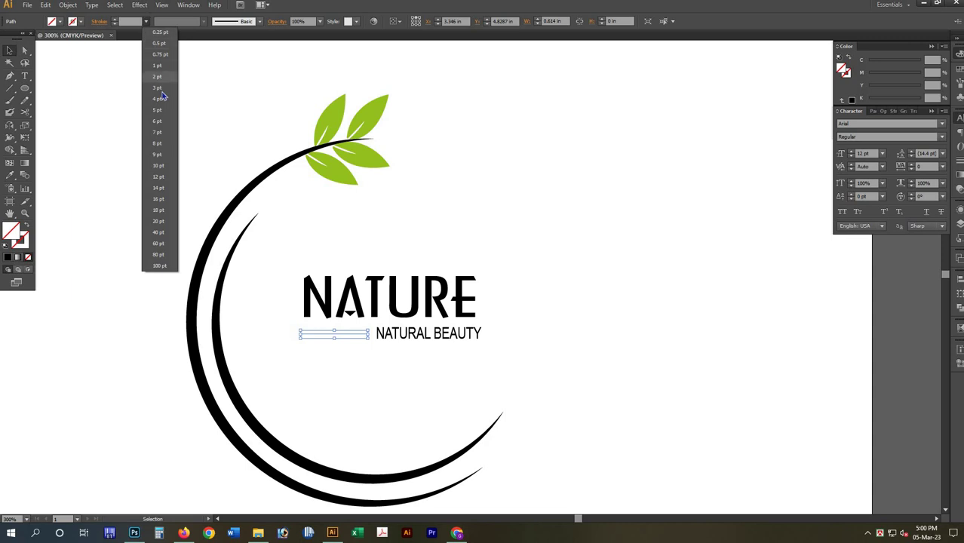
{"action": "left_click", "coordinate": [162, 91]}
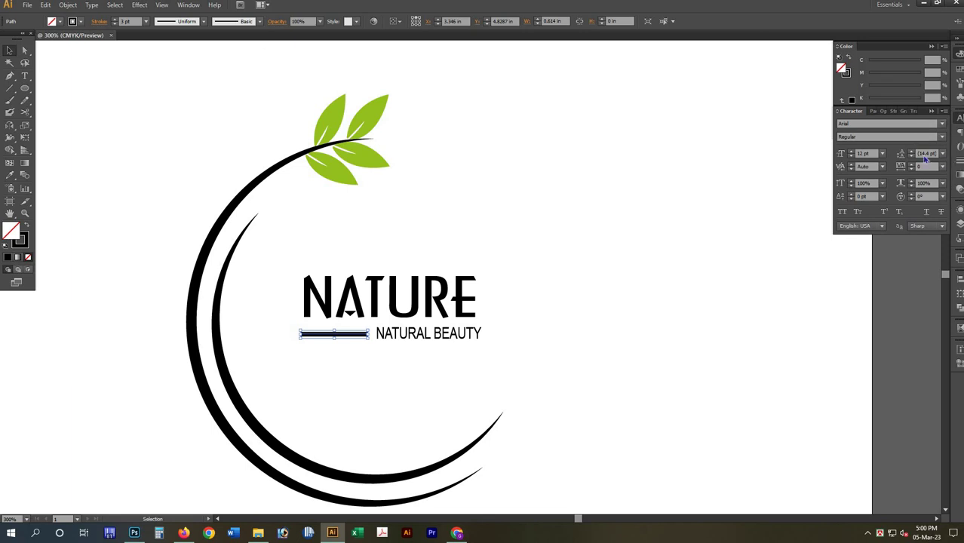
- Give the line Round Caps and expand it into a solid shape
{"action": "key", "text": "ctrl+F10"}
{"action": "left_click", "coordinate": [885, 137]}
{"action": "left_click", "coordinate": [885, 149]}
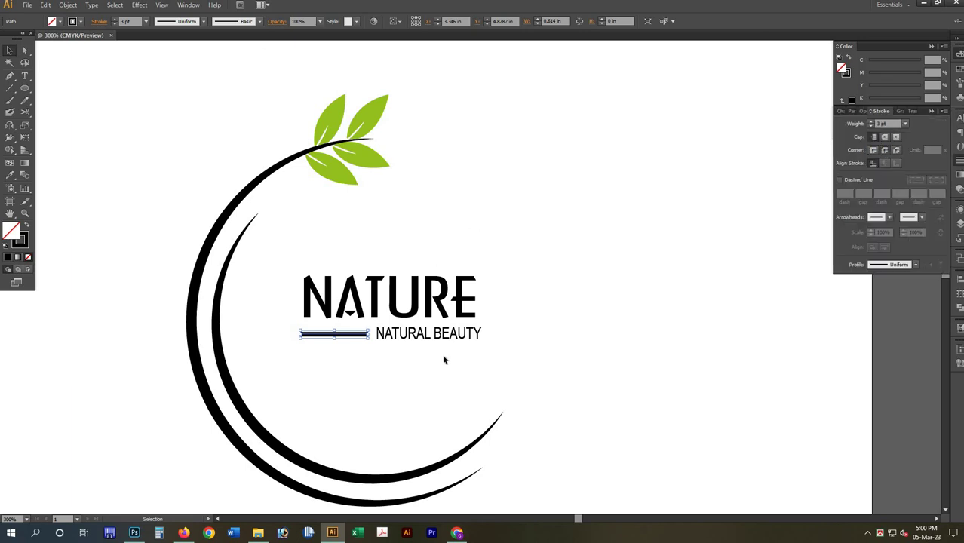
{"action": "left_click", "coordinate": [444, 340], "text": "shift"}
{"action": "left_click", "coordinate": [68, 5]}
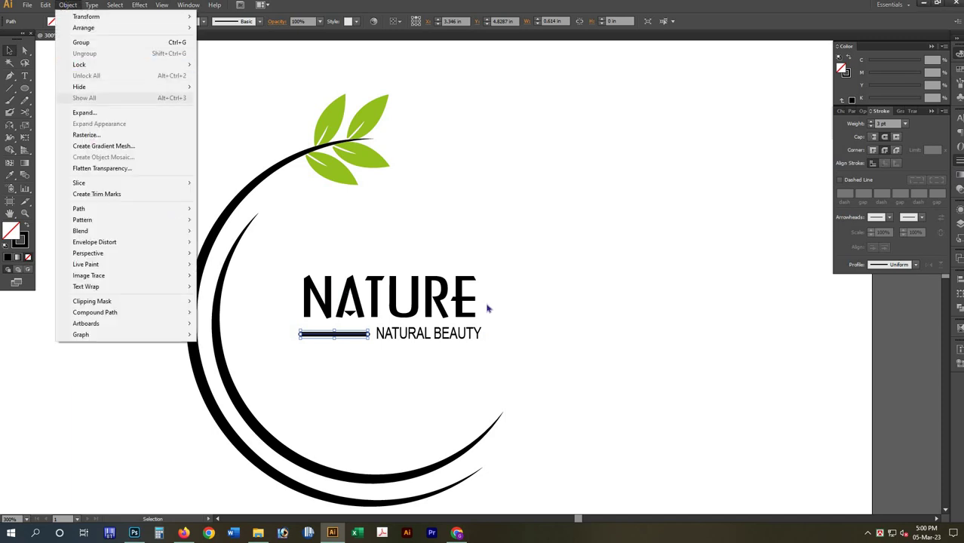
{"action": "key", "text": "Down"}
{"action": "key", "text": "Return"}
- Convert the NATURAL BEAUTY tagline to outlines and fill it with a linear gradient
{"action": "left_click", "coordinate": [461, 325]}
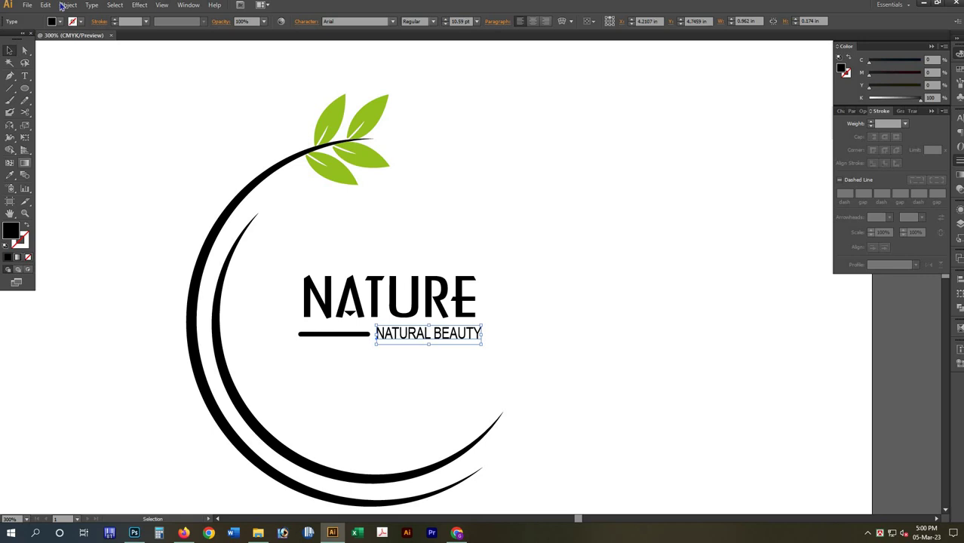
{"action": "key", "text": "ctrl+shift+o"}
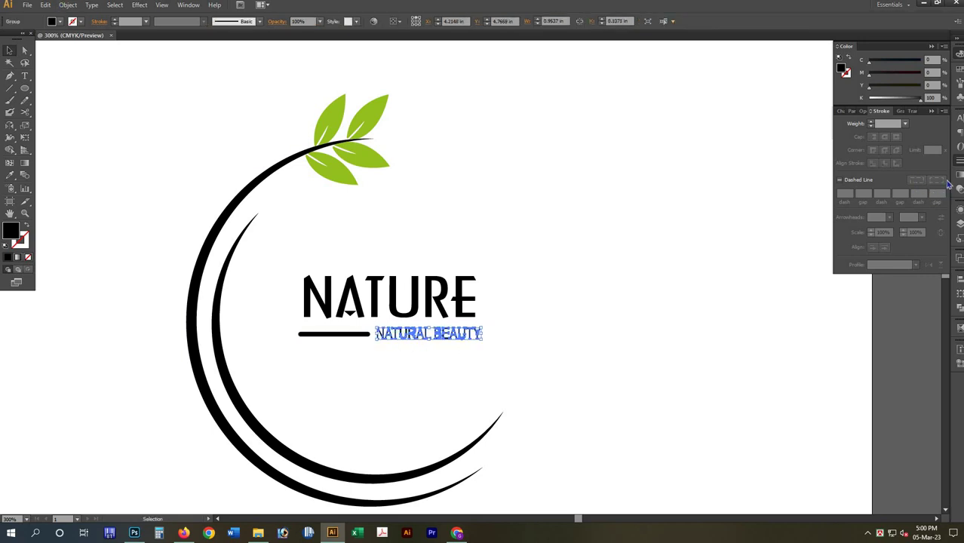
{"action": "key", "text": "ctrl+F9"}
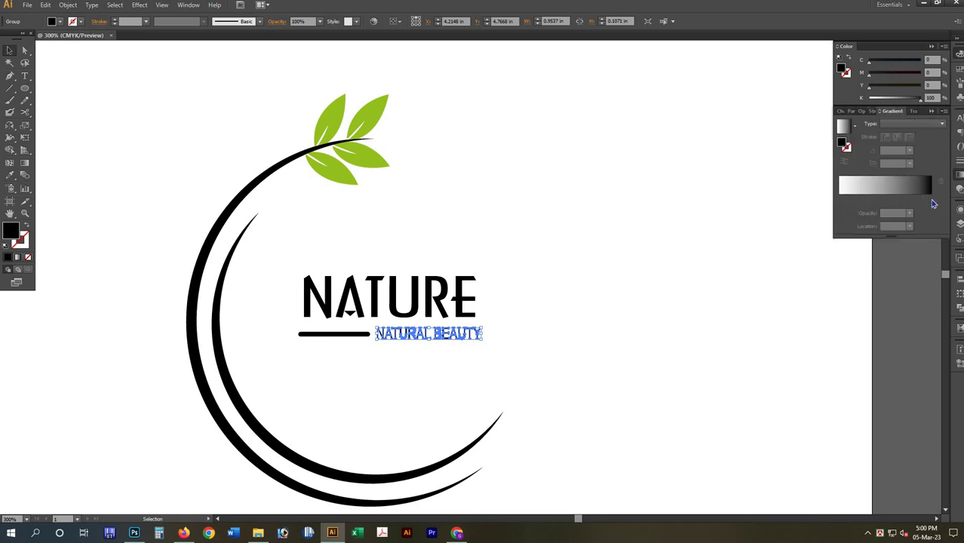
{"action": "left_click", "coordinate": [932, 201]}
- Set the first gradient stop to CMYK 0/70/100/0
{"action": "double_click", "coordinate": [930, 200]}
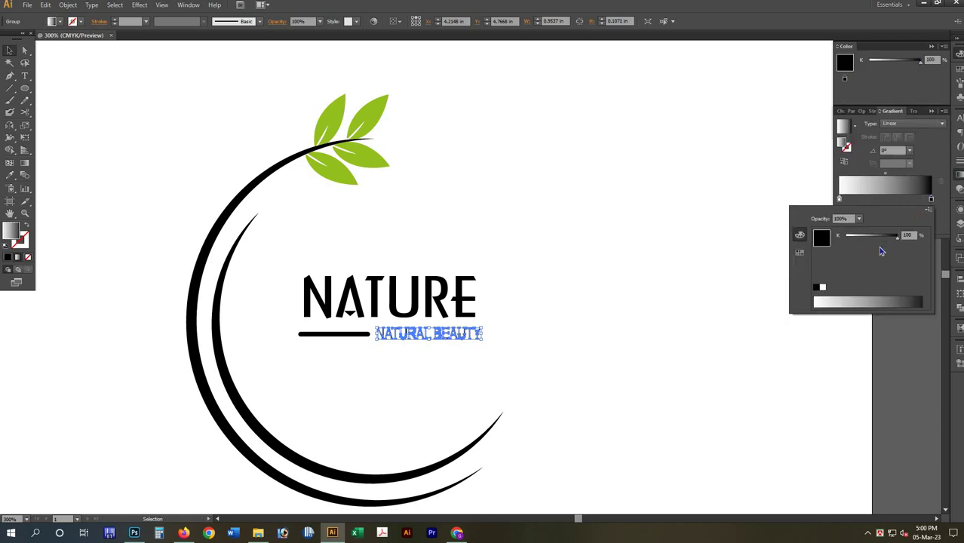
{"action": "left_click", "coordinate": [927, 213]}
{"action": "left_click", "coordinate": [871, 246]}
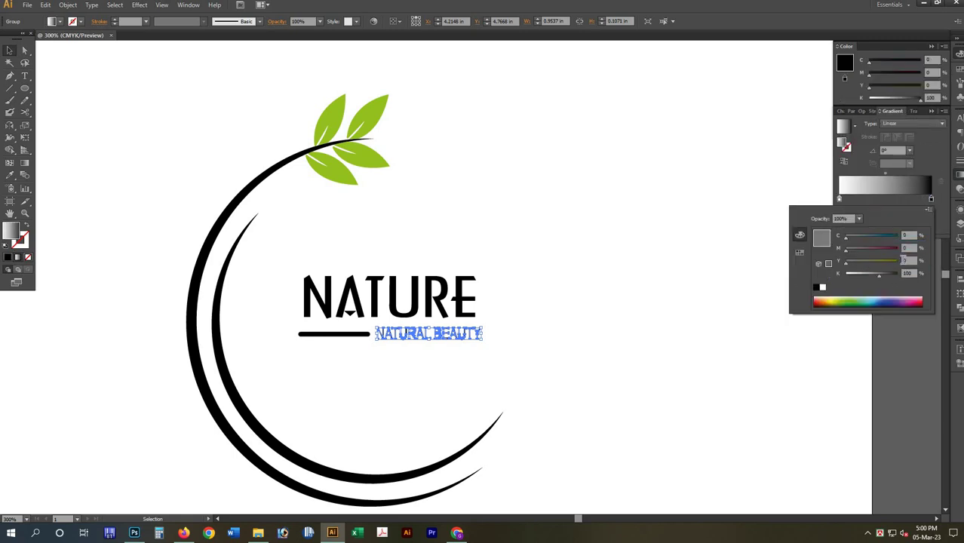
{"action": "left_click_drag", "start_coordinate": [881, 260], "coordinate": [898, 261]}
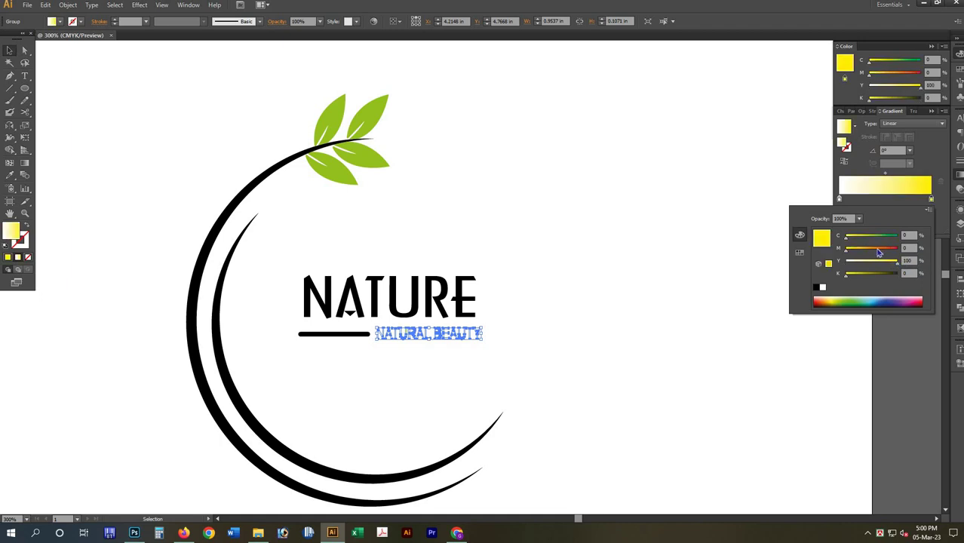
{"action": "left_click", "coordinate": [879, 249]}
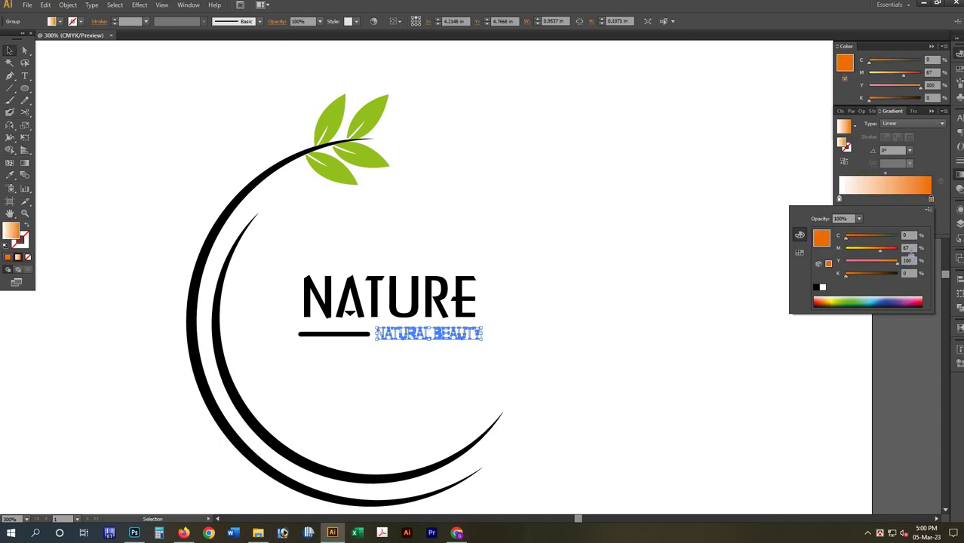
{"action": "left_click", "coordinate": [908, 248]}
{"action": "type", "text": "70"}
{"action": "key", "text": "Return"}
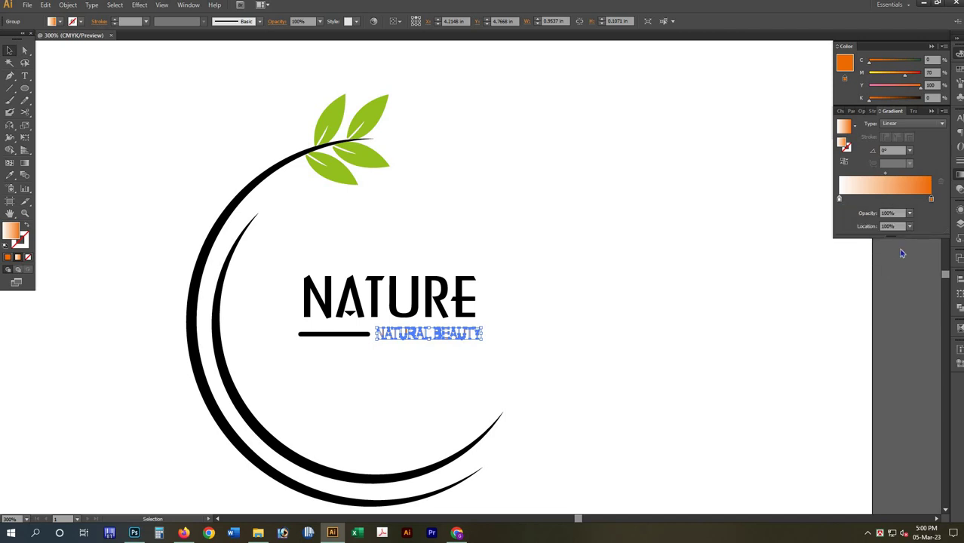
- Set the other gradient stop to CMYK 0/50/100/0 and deselect the tagline
{"action": "double_click", "coordinate": [931, 199]}
{"action": "left_click", "coordinate": [928, 209]}
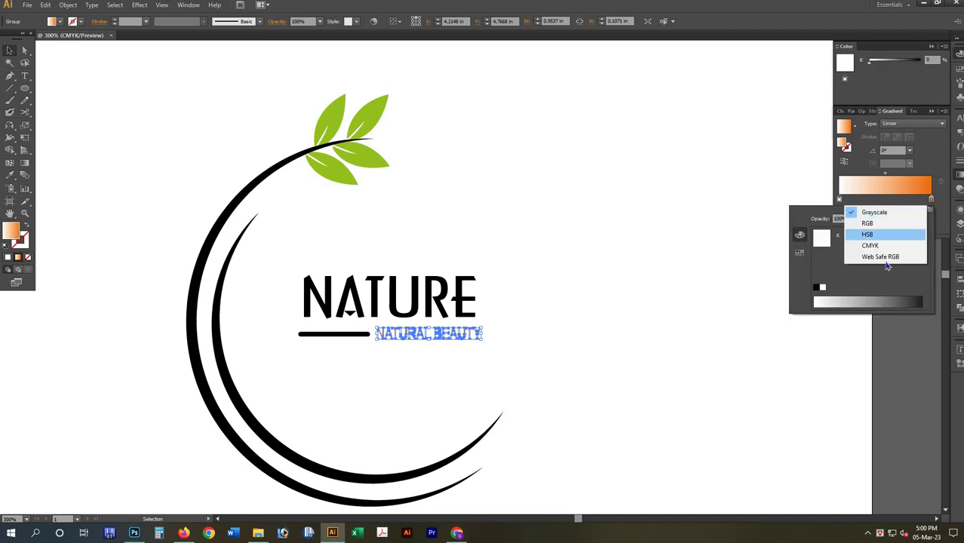
{"action": "left_click", "coordinate": [916, 246]}
{"action": "left_click", "coordinate": [909, 261]}
{"action": "type", "text": "100"}
{"action": "key", "text": "Return"}
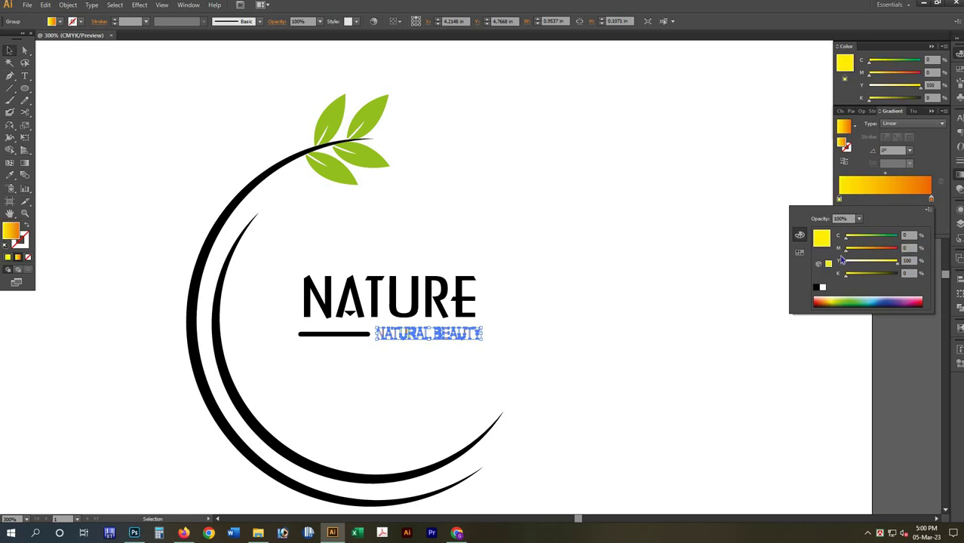
{"action": "key", "text": "shift+Tab"}
{"action": "type", "text": "50"}
{"action": "key", "text": "Return"}
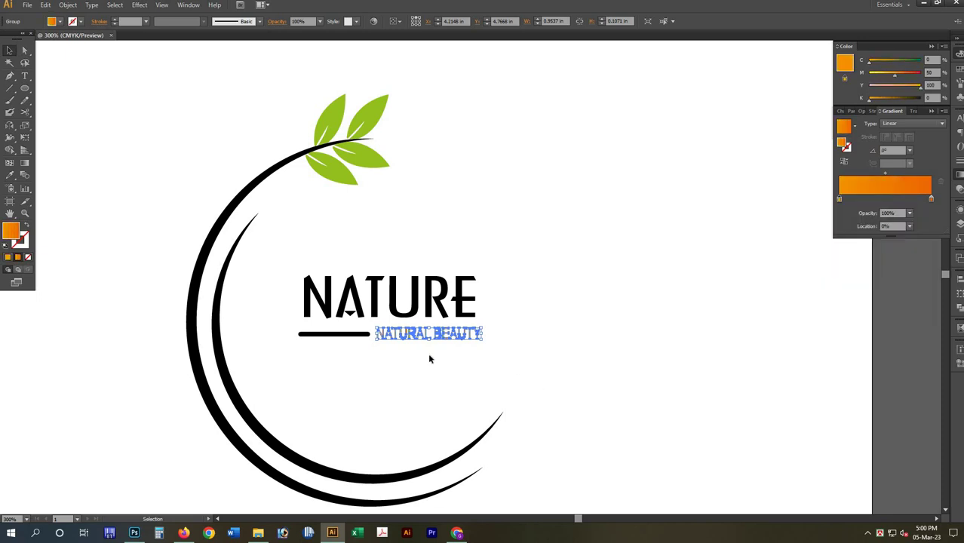
{"action": "left_click", "coordinate": [349, 341]}
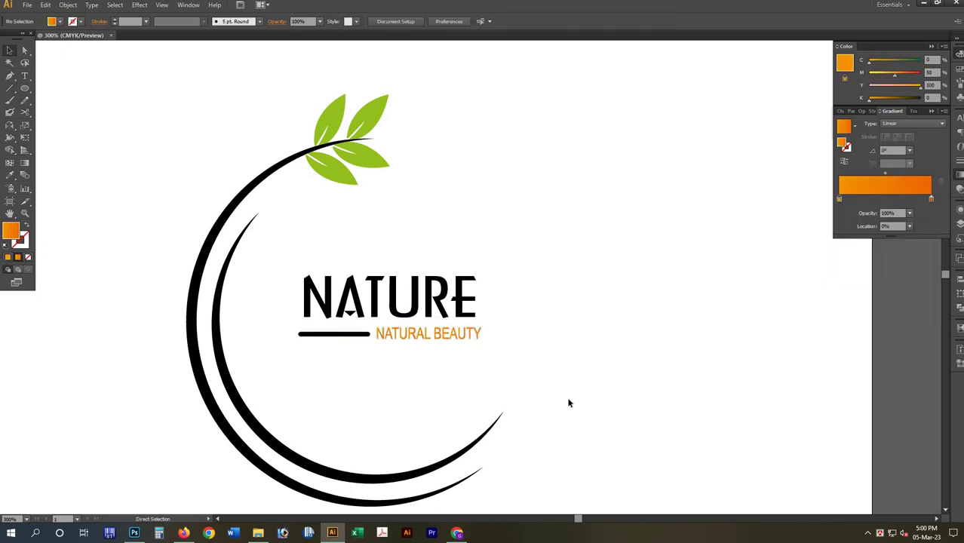
- Zoom in on the NATURE title and tagline, then direct-select only the black bar
{"action": "left_click_drag", "start_coordinate": [546, 391], "coordinate": [271, 260]}
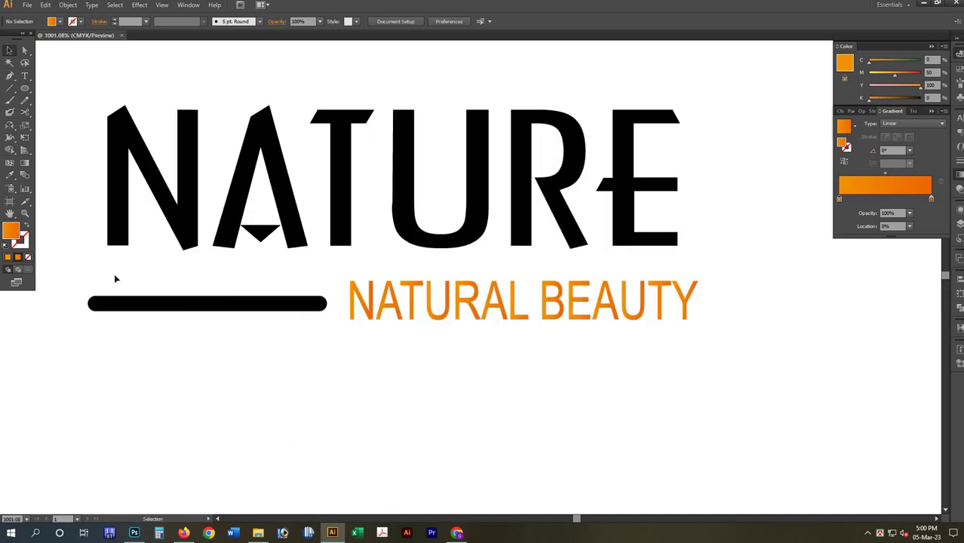
{"action": "key", "text": "ctrl+a"}
{"action": "key", "text": "i"}
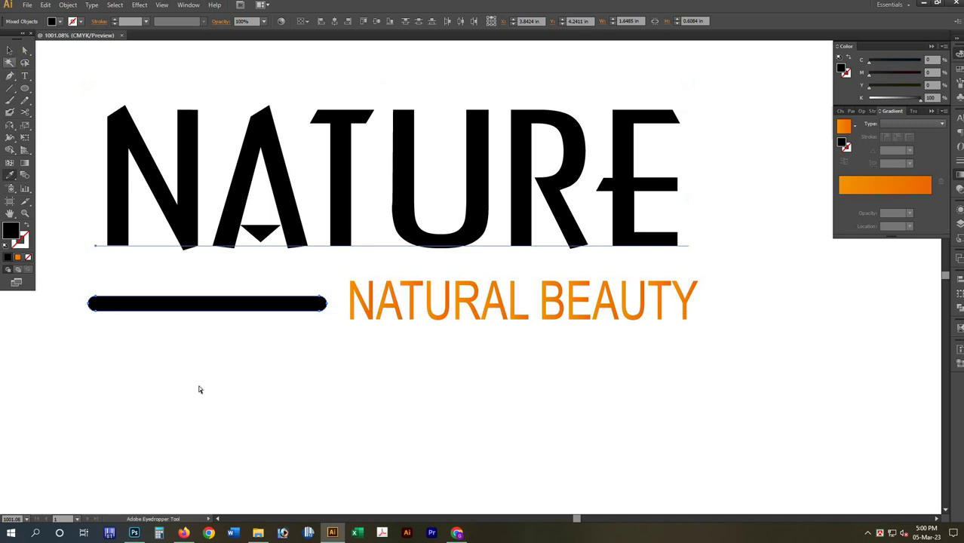
{"action": "key", "text": "a"}
{"action": "left_click", "coordinate": [190, 312]}
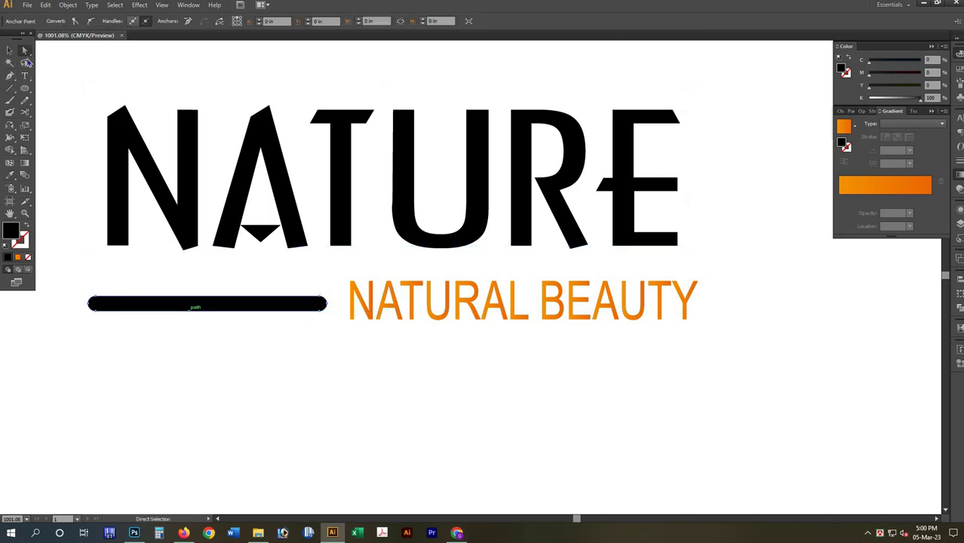
- Copy the tagline's orange gradient onto the bar with the Eyedropper
{"action": "key", "text": "i"}
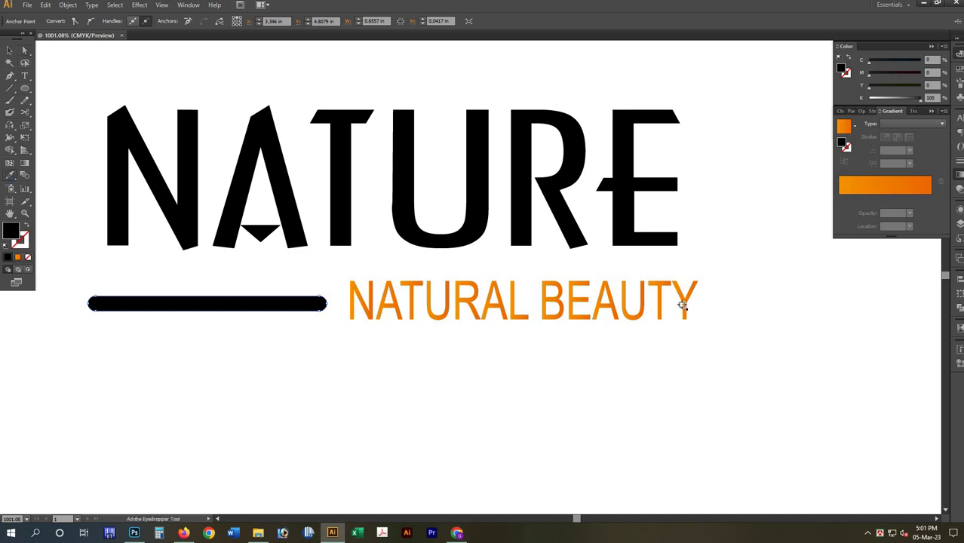
{"action": "left_click", "coordinate": [686, 312]}
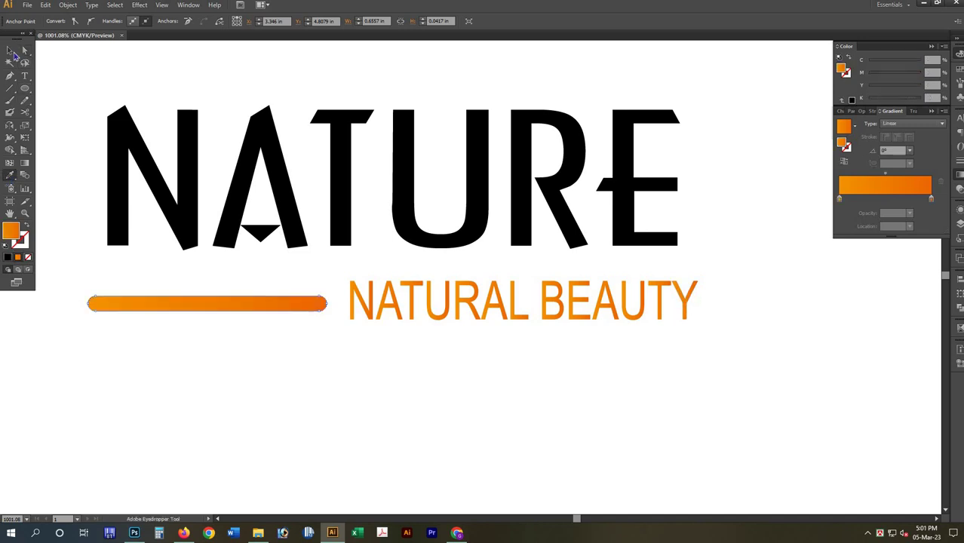
{"action": "left_click", "coordinate": [11, 51]}
- Stretch the NATURE title wider on both sides to about 3.74 in
{"action": "left_click", "coordinate": [345, 209]}
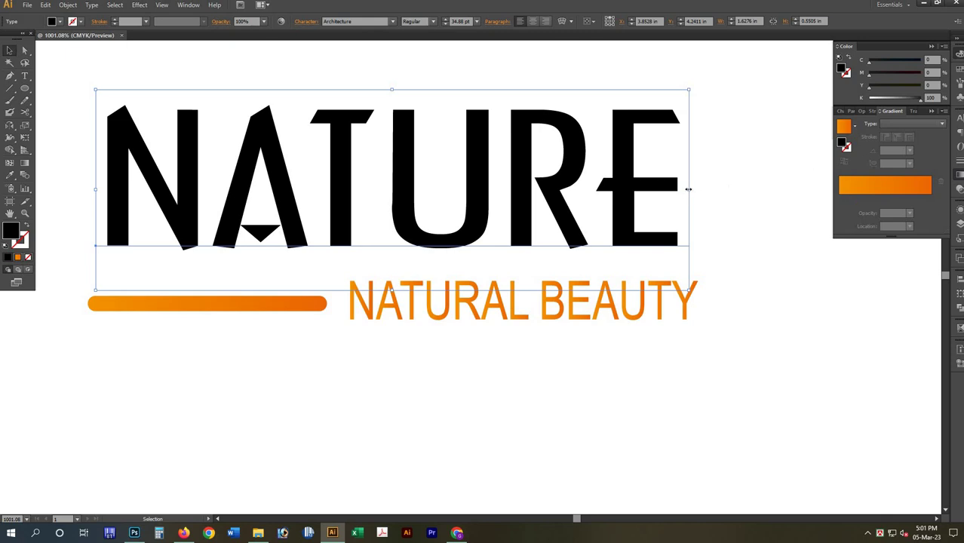
{"action": "left_click_drag", "start_coordinate": [689, 189], "coordinate": [707, 189]}
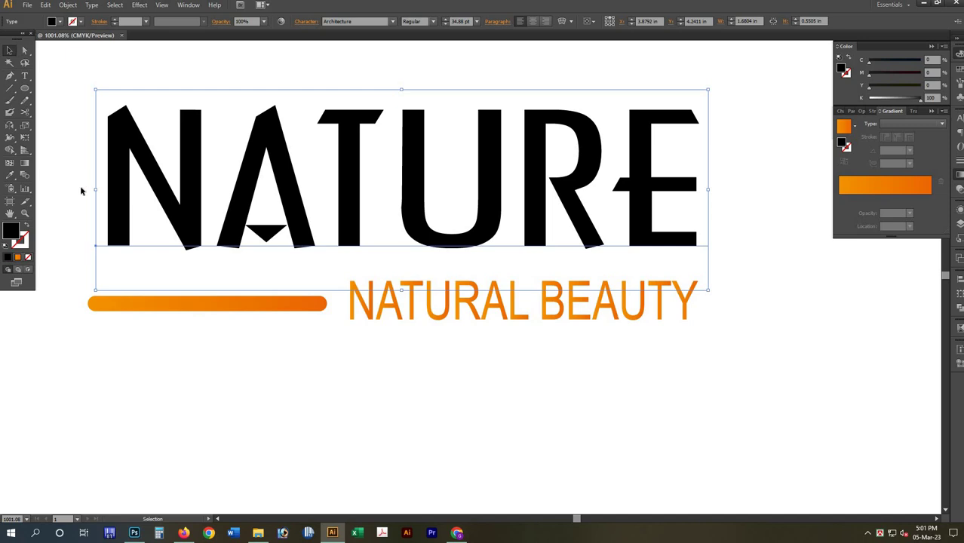
{"action": "left_click_drag", "start_coordinate": [95, 189], "coordinate": [83, 189]}
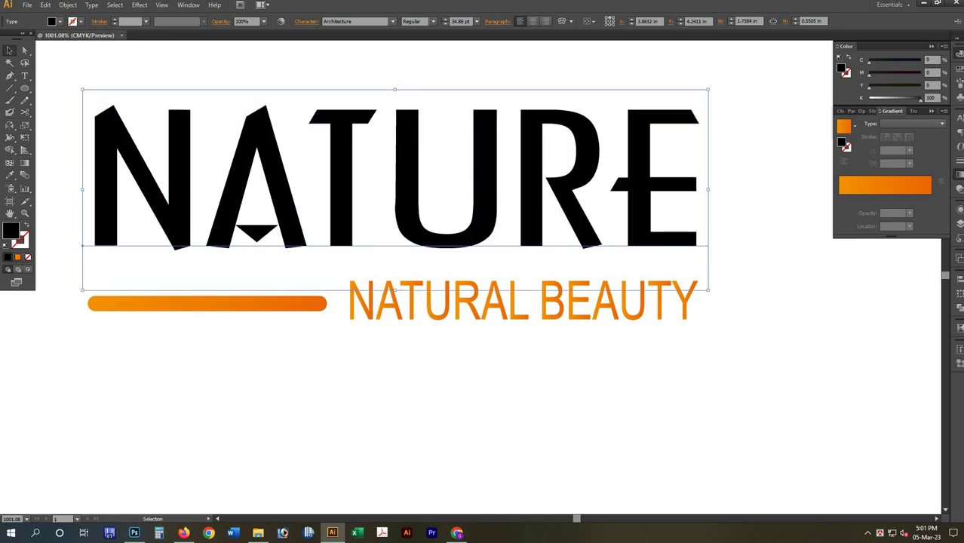
{"action": "scroll", "coordinate": [227, 189], "scroll_direction": "up", "scroll_amount": 1}
{"action": "left_click", "coordinate": [48, 5]}
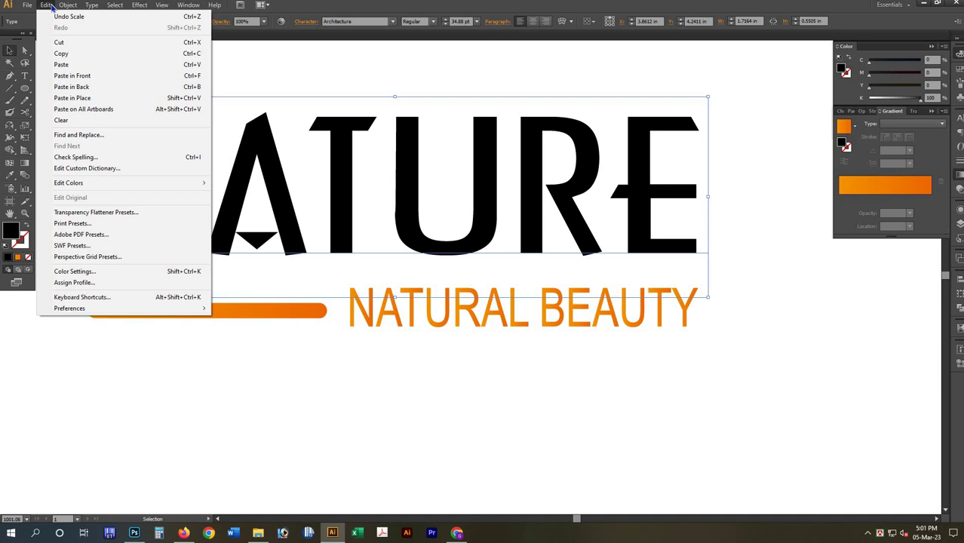
- Build a green linear gradient with a green right stop and a yellow-green left stop (cyan 50)
{"action": "left_click", "coordinate": [47, 5]}
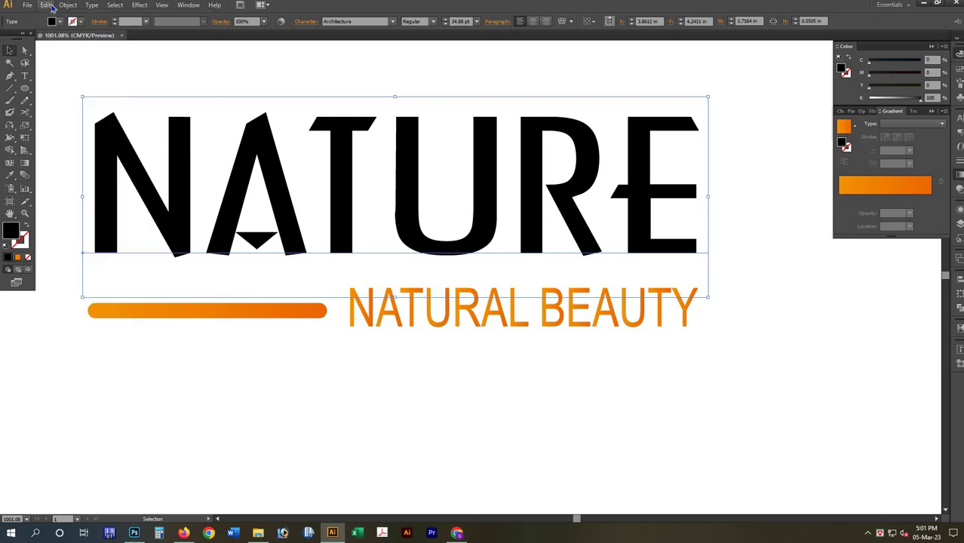
{"action": "left_click", "coordinate": [47, 6]}
{"action": "left_click", "coordinate": [48, 6]}
{"action": "left_click", "coordinate": [48, 5]}
{"action": "left_click", "coordinate": [896, 194]}
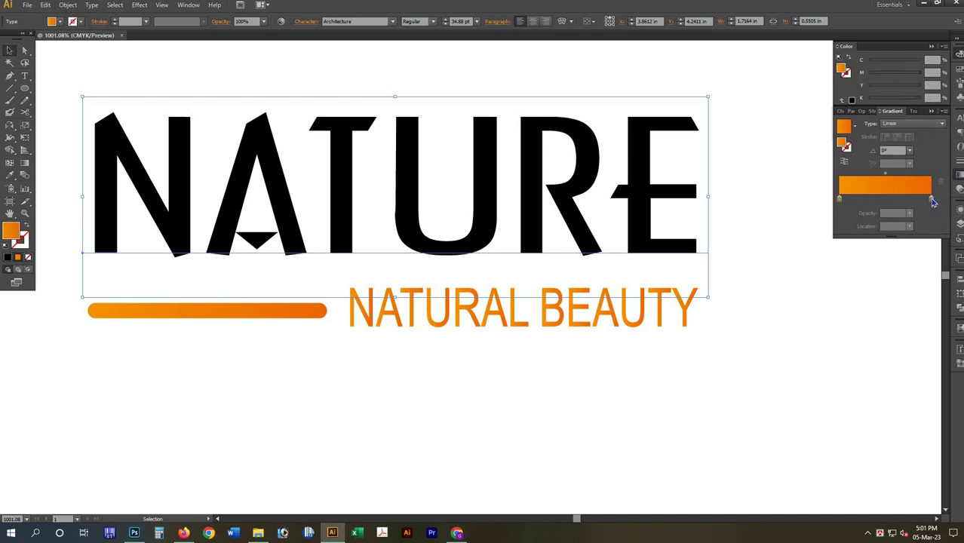
{"action": "double_click", "coordinate": [931, 199]}
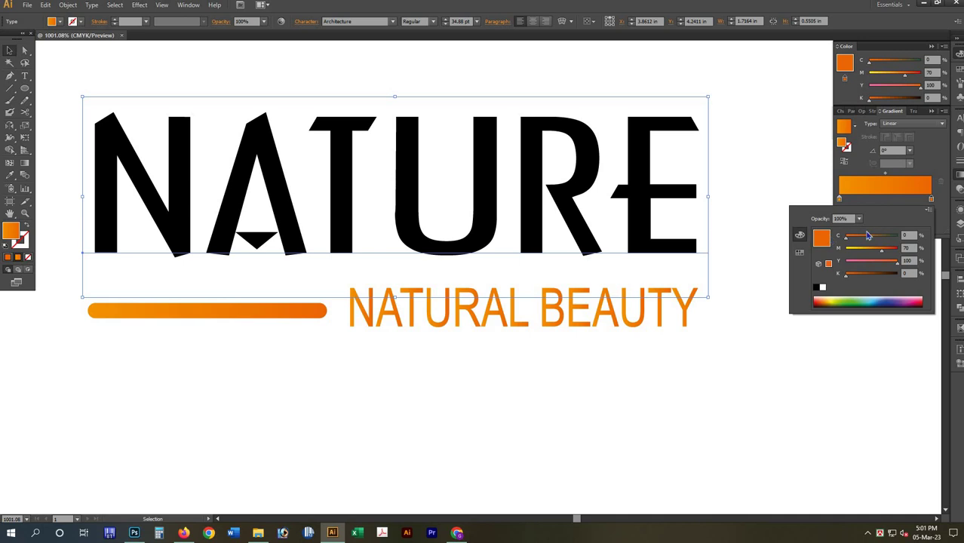
{"action": "mouse_move", "coordinate": [882, 250]}
{"action": "left_mouse_down"}
{"action": "mouse_move", "coordinate": [844, 249]}
{"action": "mouse_move", "coordinate": [921, 239]}
{"action": "left_mouse_up"}
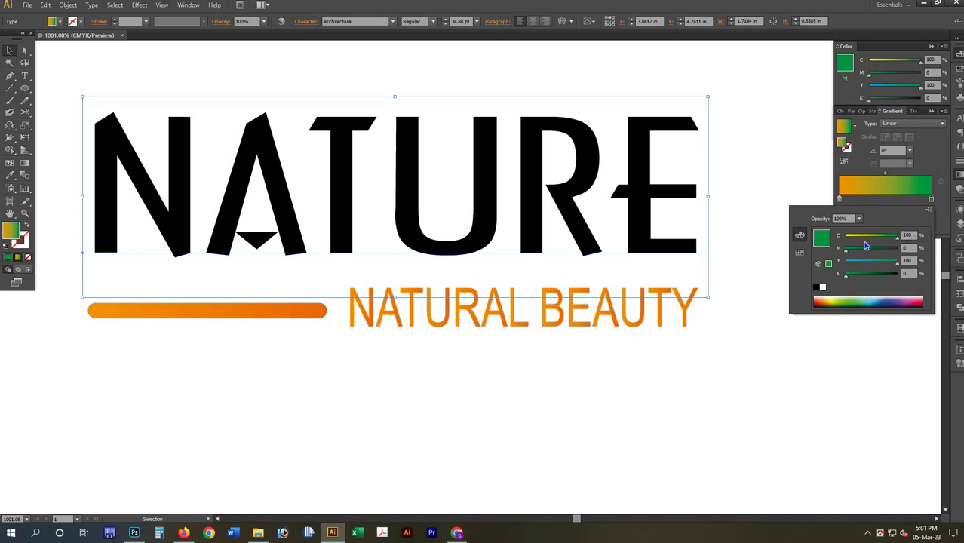
{"action": "left_click", "coordinate": [841, 202]}
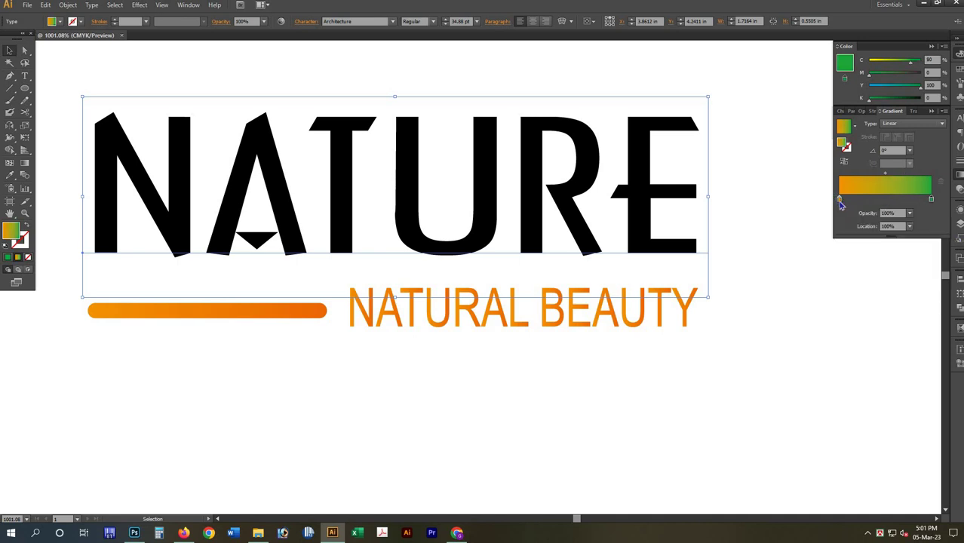
{"action": "double_click", "coordinate": [841, 201]}
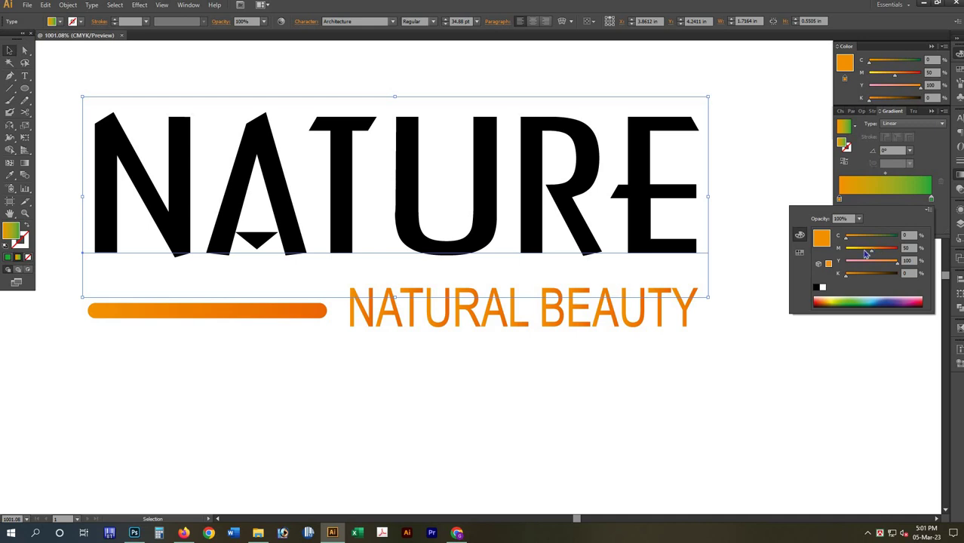
{"action": "mouse_move", "coordinate": [847, 238]}
{"action": "left_mouse_down"}
{"action": "mouse_move", "coordinate": [898, 238]}
{"action": "mouse_move", "coordinate": [846, 250]}
{"action": "left_mouse_up"}
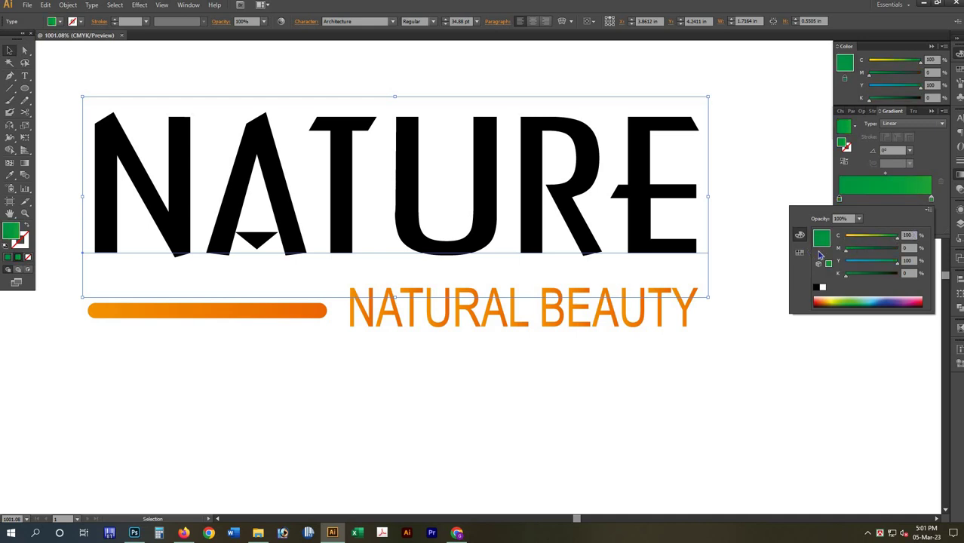
{"action": "type", "text": "50"}
{"action": "key", "text": "Return"}
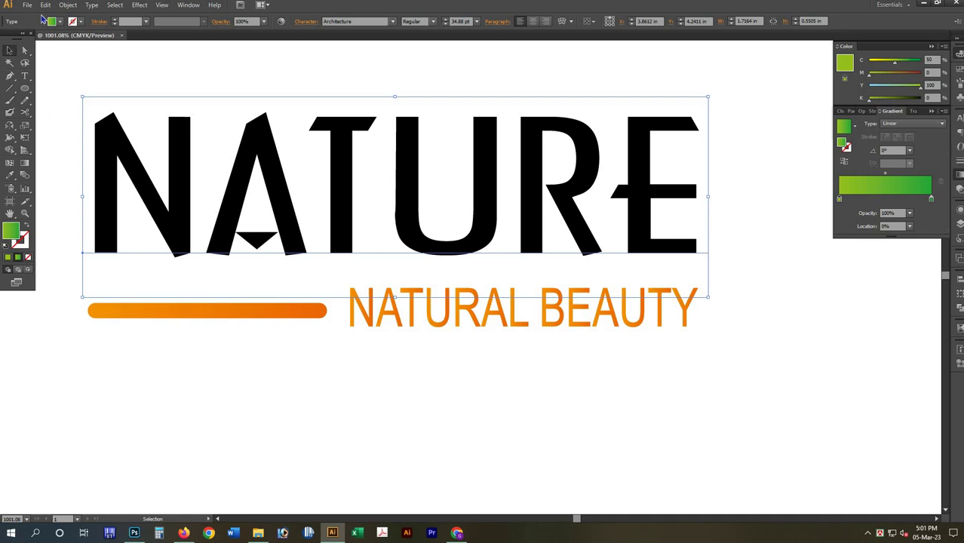
- Outline the NATURE title and fill it with the green gradient running left to right
{"action": "key", "text": "ctrl+shift+o"}
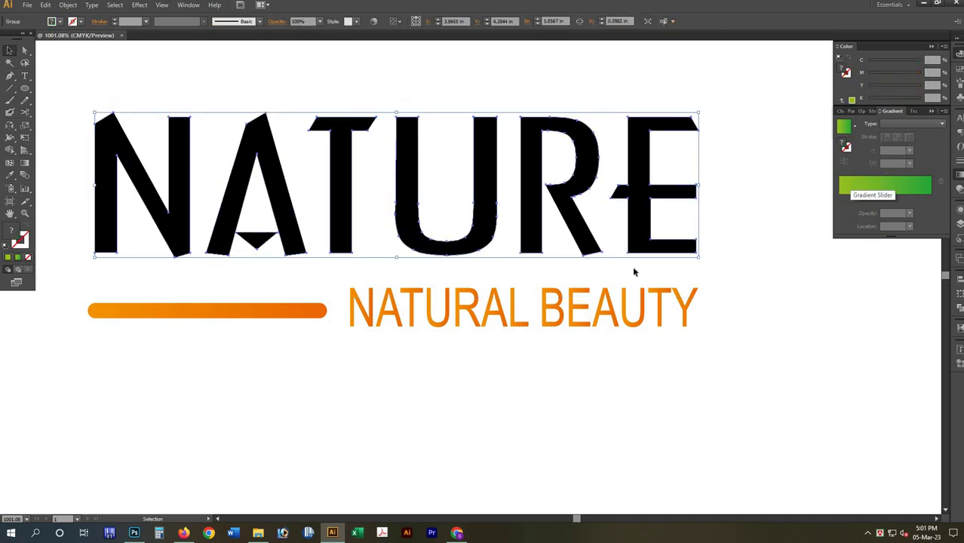
{"action": "left_click", "coordinate": [868, 189]}
{"action": "key", "text": "g"}
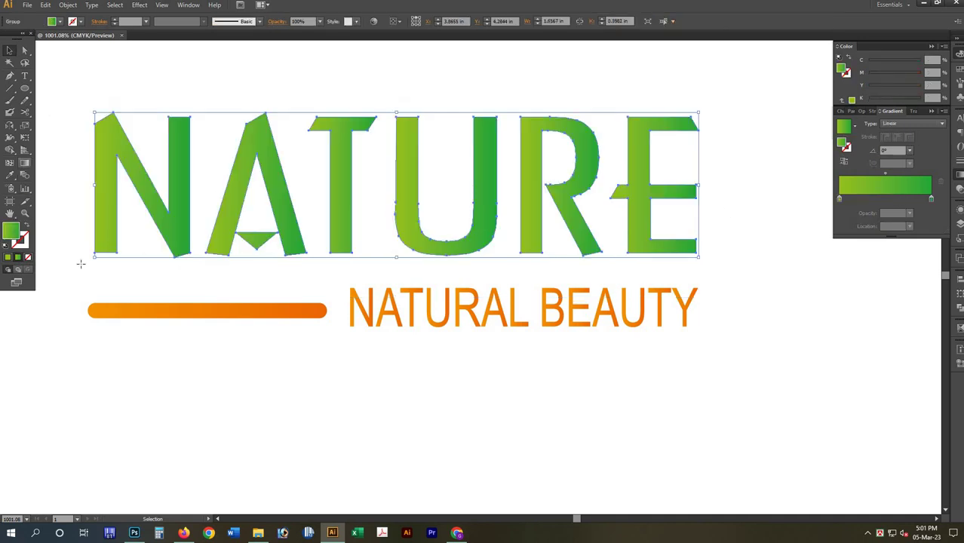
{"action": "mouse_move", "coordinate": [81, 263]}
{"action": "left_mouse_down"}
{"action": "mouse_move", "coordinate": [756, 264]}
{"action": "mouse_move", "coordinate": [732, 272]}
{"action": "left_mouse_up"}
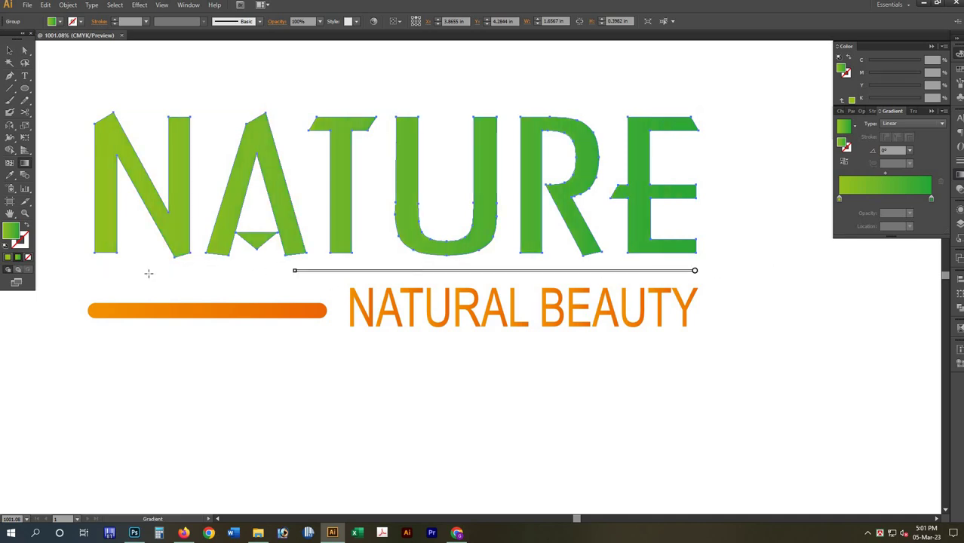
{"action": "key", "text": "v"}
{"action": "left_click", "coordinate": [364, 344]}
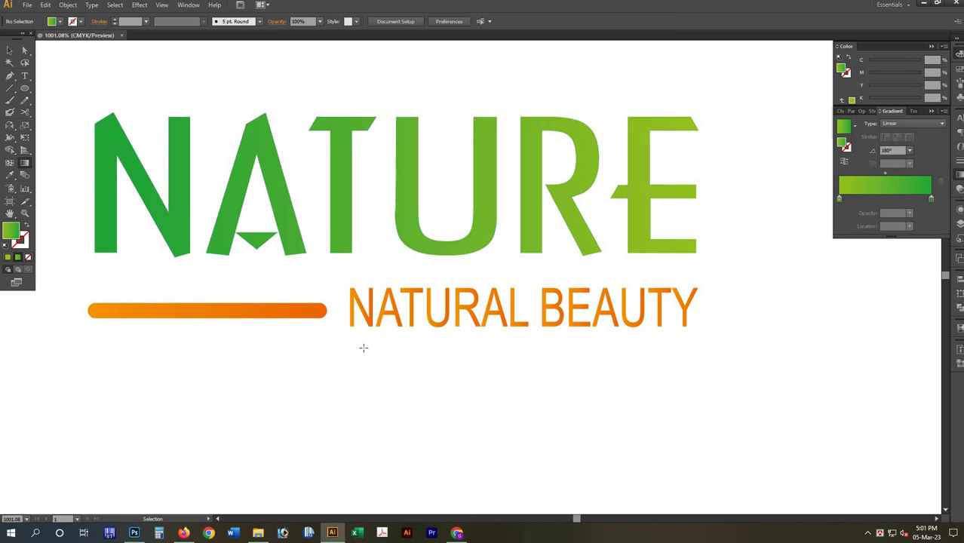
- Reverse the gradient direction on the NATURAL BEAUTY tagline and the orange bar
{"action": "left_click", "coordinate": [529, 309]}
{"action": "key", "text": "g"}
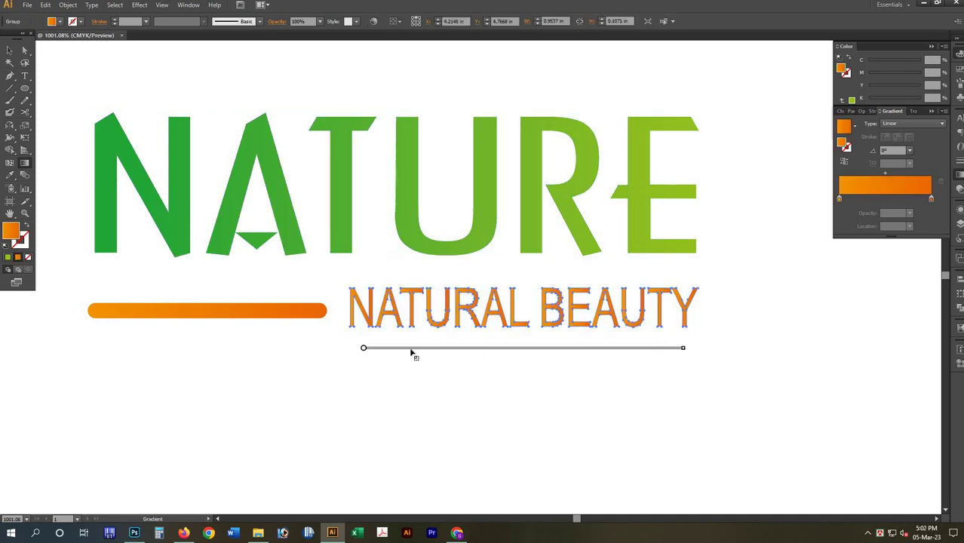
{"action": "left_click_drag", "start_coordinate": [387, 348], "coordinate": [391, 359]}
{"action": "key", "text": "v"}
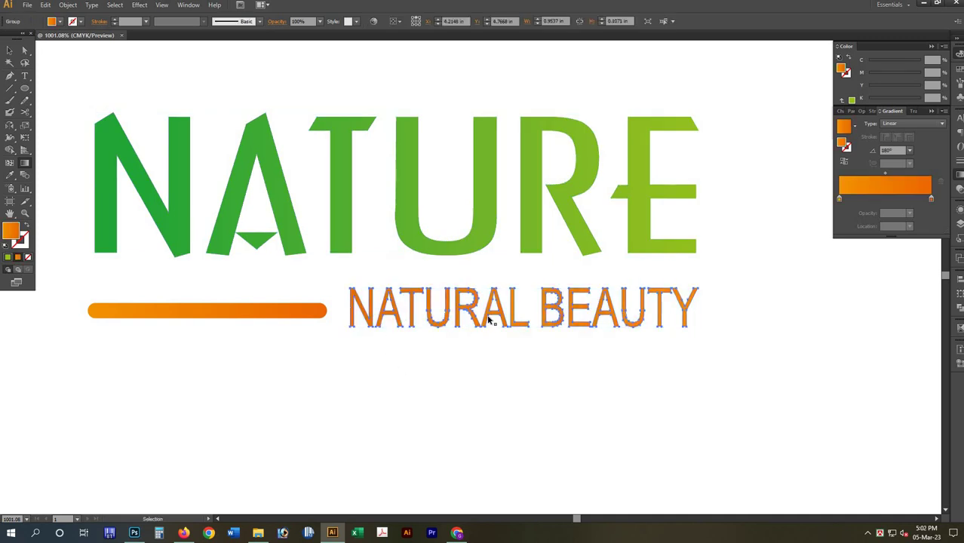
{"action": "left_click", "coordinate": [690, 349]}
{"action": "left_click", "coordinate": [685, 321]}
{"action": "key", "text": "g"}
{"action": "left_click", "coordinate": [312, 312]}
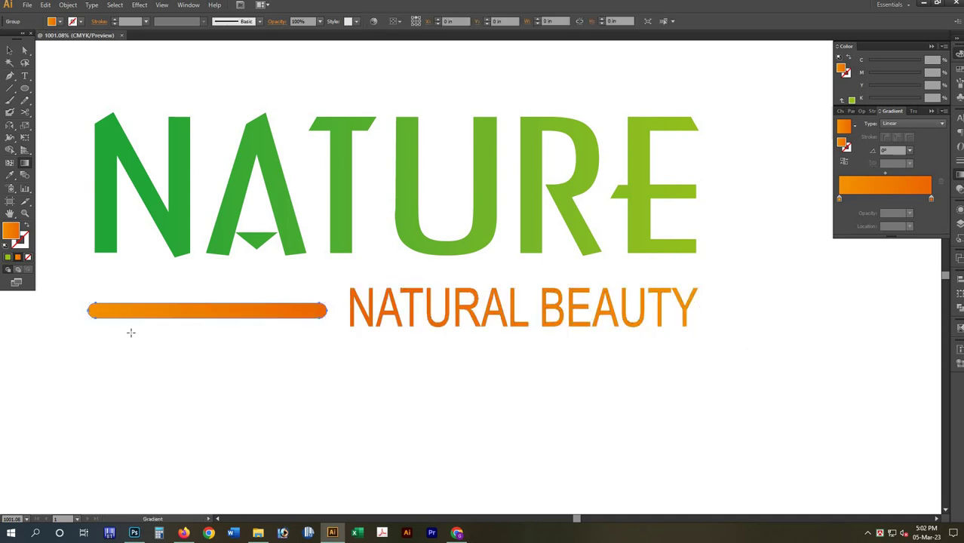
{"action": "mouse_move", "coordinate": [317, 337]}
{"action": "left_mouse_down"}
{"action": "mouse_move", "coordinate": [130, 337]}
{"action": "mouse_move", "coordinate": [304, 394]}
{"action": "left_mouse_up"}
- Copy the orange gradient onto the inner black arc and the green gradient onto the outer arc
{"action": "key", "text": "v"}
{"action": "left_click", "coordinate": [176, 356]}
{"action": "key", "text": "ctrl+minus"}
{"action": "key", "text": "ctrl+minus"}
{"action": "key", "text": "ctrl+minus"}
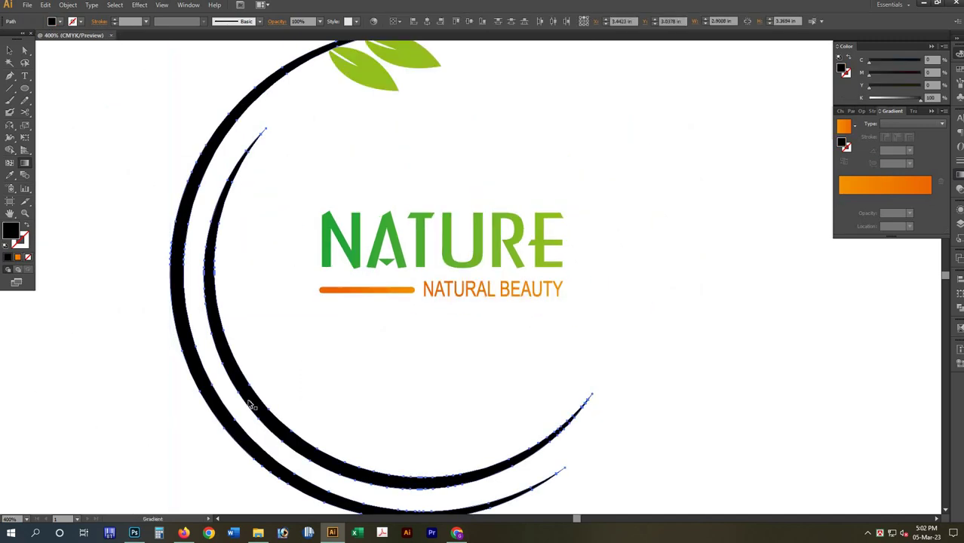
{"action": "key", "text": "g"}
{"action": "left_click", "coordinate": [210, 249]}
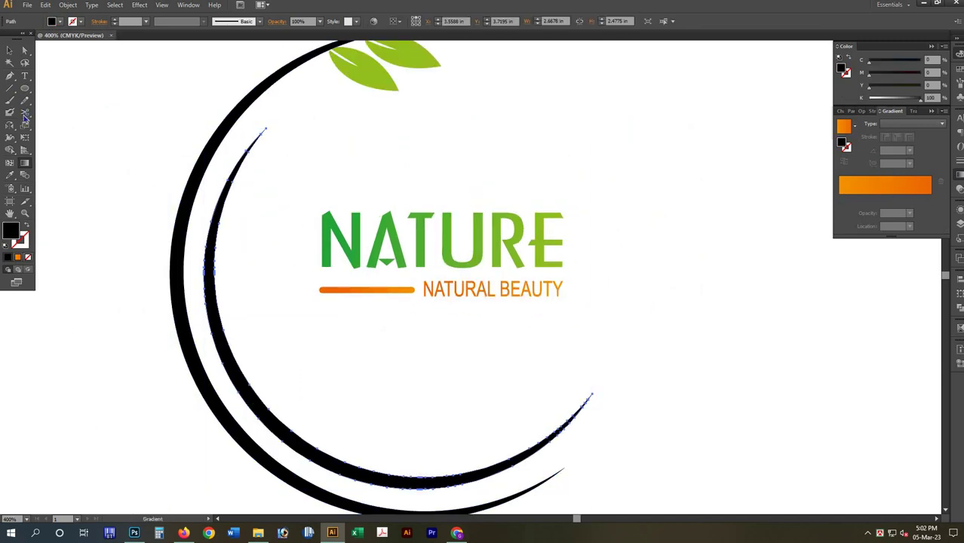
{"action": "left_click", "coordinate": [9, 175]}
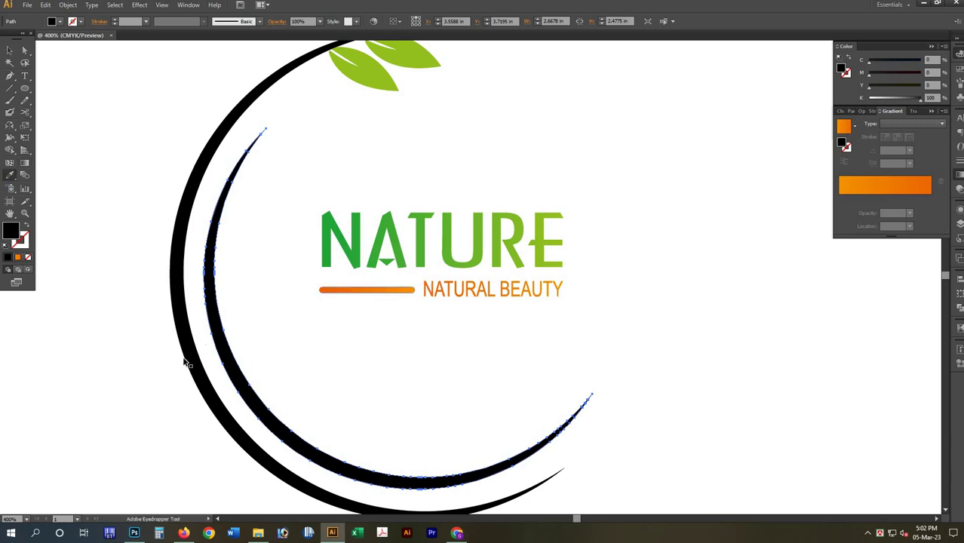
{"action": "left_click", "coordinate": [364, 290]}
{"action": "left_click", "coordinate": [344, 377], "text": "ctrl"}
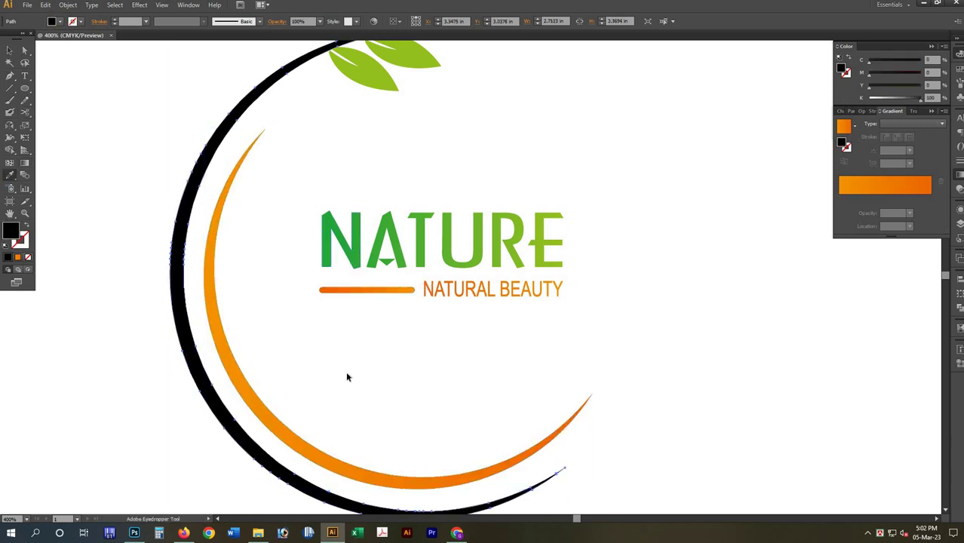
{"action": "left_click", "coordinate": [363, 243]}
{"action": "left_click", "coordinate": [355, 323], "text": "ctrl"}
- Make the gradients on the outer green and inner orange arcs run vertically
{"action": "key", "text": "ctrl+minus"}
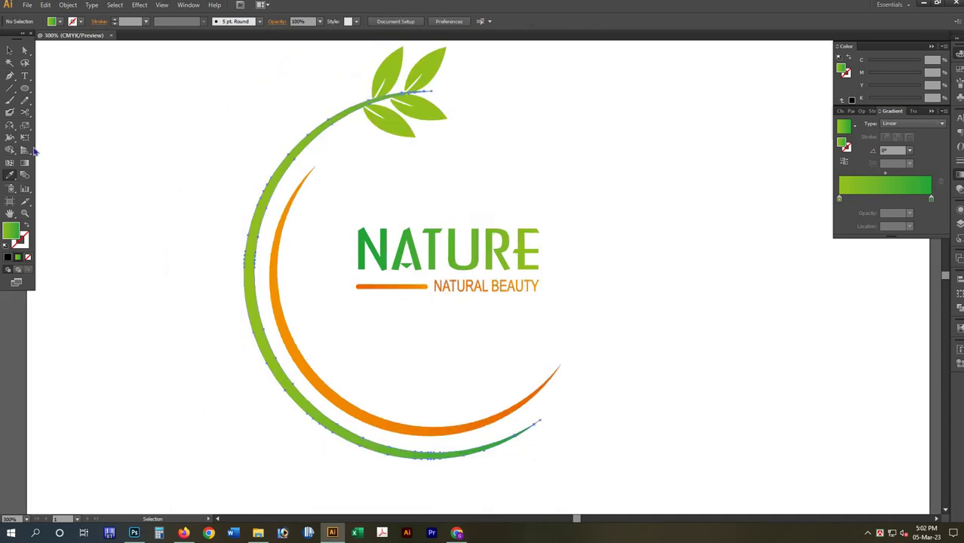
{"action": "left_click", "coordinate": [251, 210], "text": "ctrl"}
{"action": "key", "text": "g"}
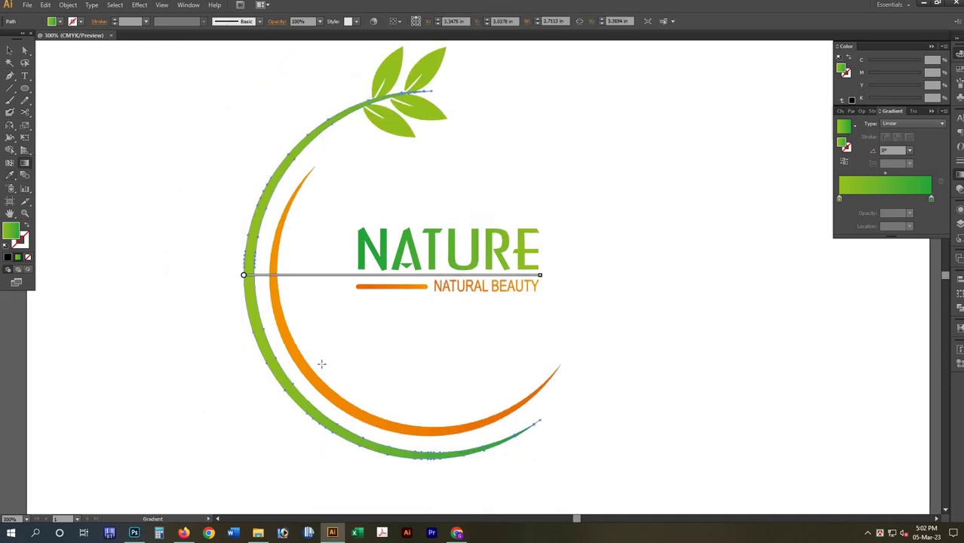
{"action": "mouse_move", "coordinate": [329, 155]}
{"action": "left_mouse_down"}
{"action": "mouse_move", "coordinate": [328, 357]}
{"action": "mouse_move", "coordinate": [327, 146]}
{"action": "left_mouse_up"}
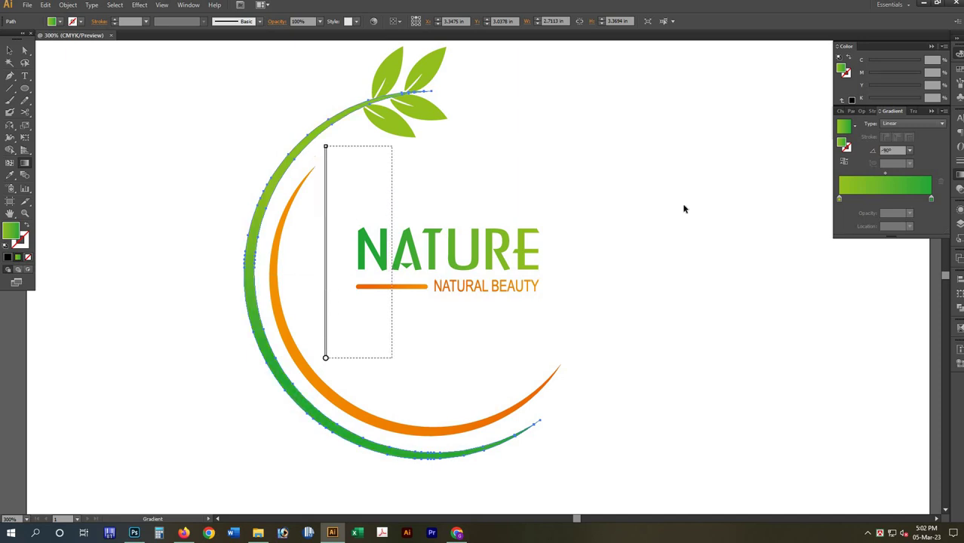
{"action": "key", "text": "v"}
{"action": "left_click", "coordinate": [323, 296]}
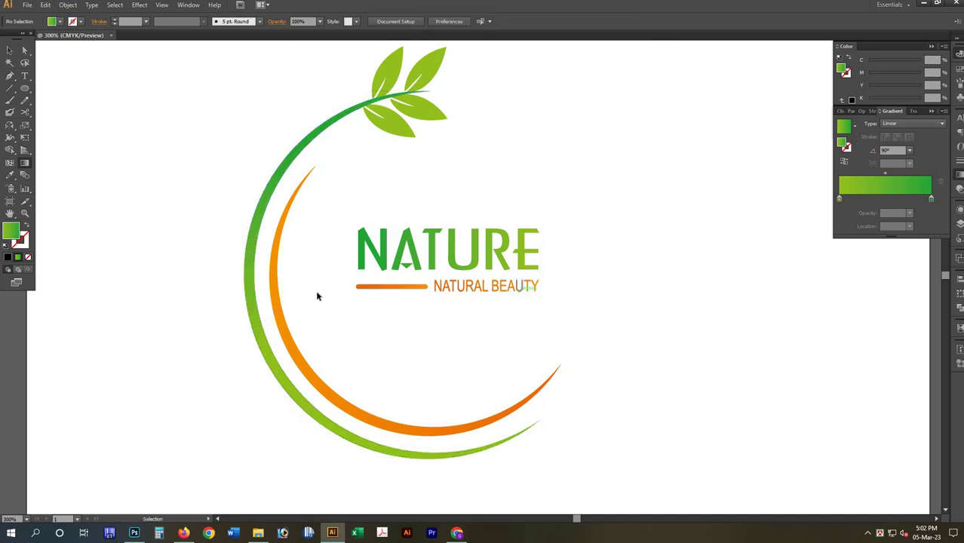
{"action": "left_click", "coordinate": [392, 422]}
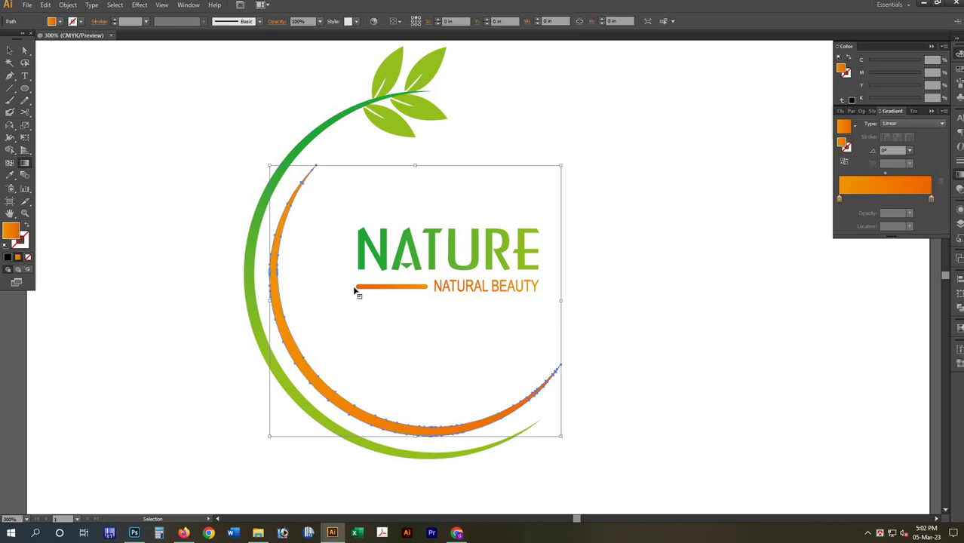
{"action": "key", "text": "g"}
{"action": "left_click_drag", "start_coordinate": [390, 400], "coordinate": [391, 281]}
{"action": "key", "text": "v"}
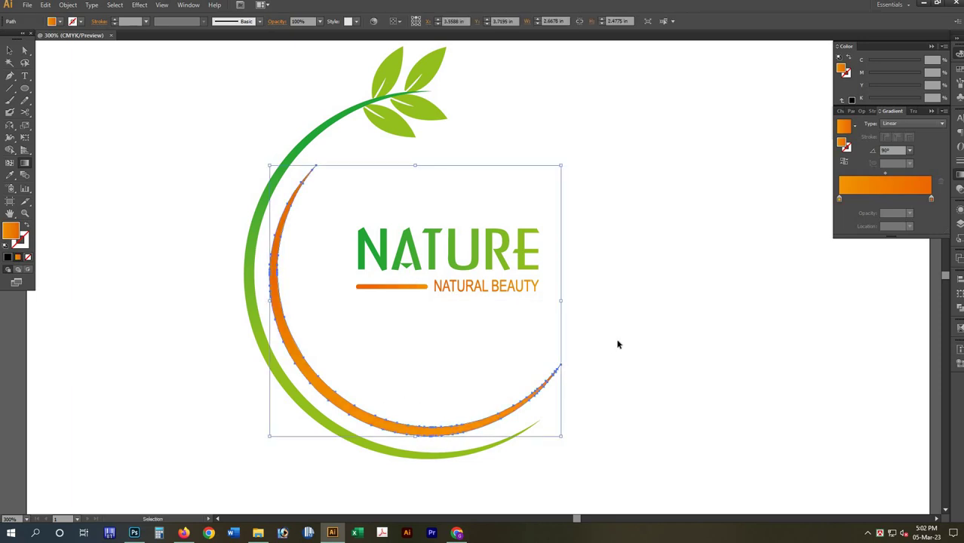
{"action": "left_click", "coordinate": [611, 325]}
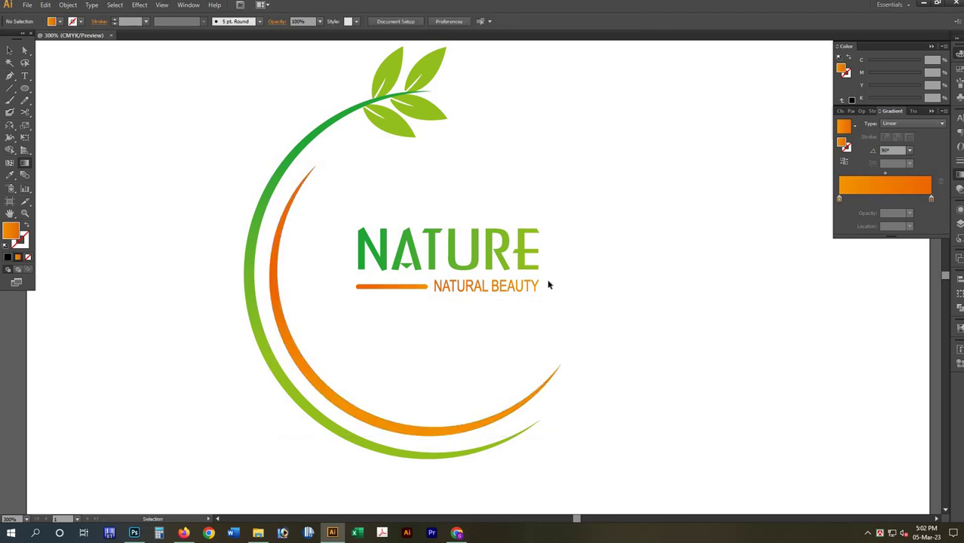
{"action": "key", "text": "ctrl+minus"}
- Scale the NATURE title and tagline group up inside the arcs, then fit the artboard in view
{"action": "left_click_drag", "start_coordinate": [620, 312], "coordinate": [392, 231]}
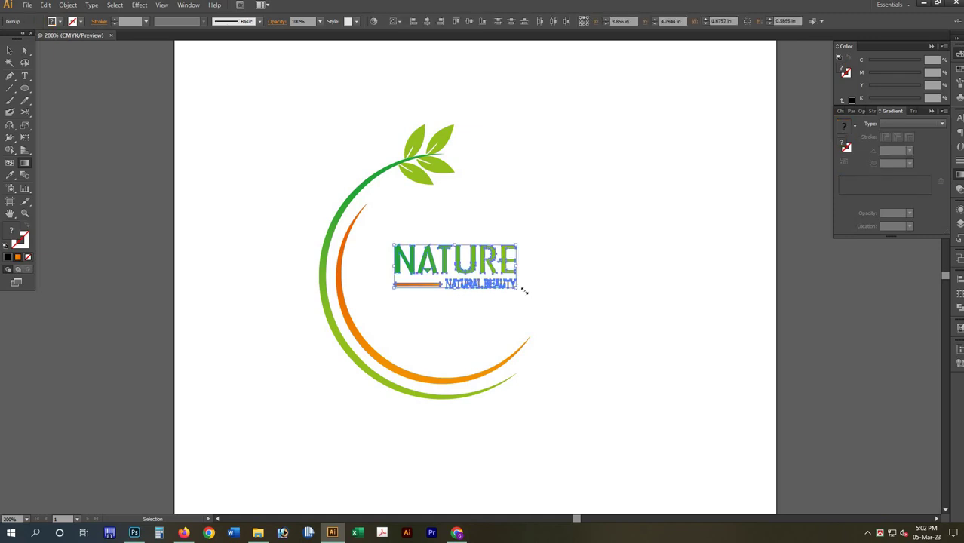
{"action": "left_click_drag", "start_coordinate": [545, 298], "coordinate": [582, 312]}
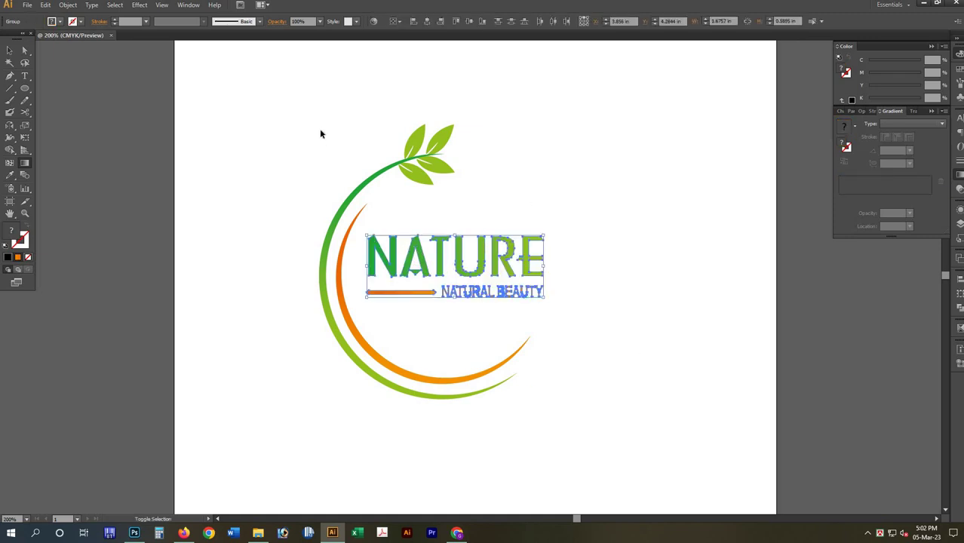
{"action": "left_click", "coordinate": [594, 412]}
{"action": "key", "text": "ctrl+a"}
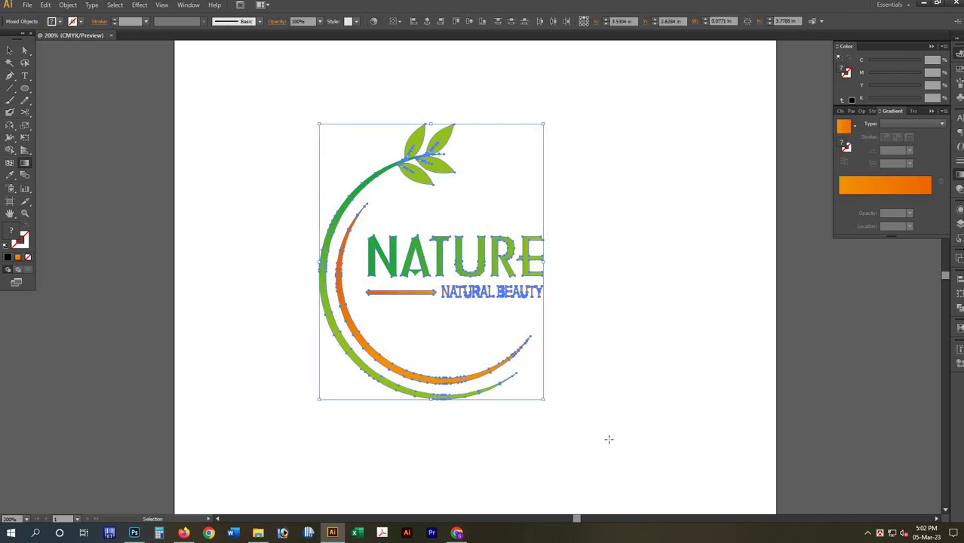
{"action": "key", "text": "ctrl+0"}
{"action": "key", "text": "g"}
{"action": "key", "text": "v"}
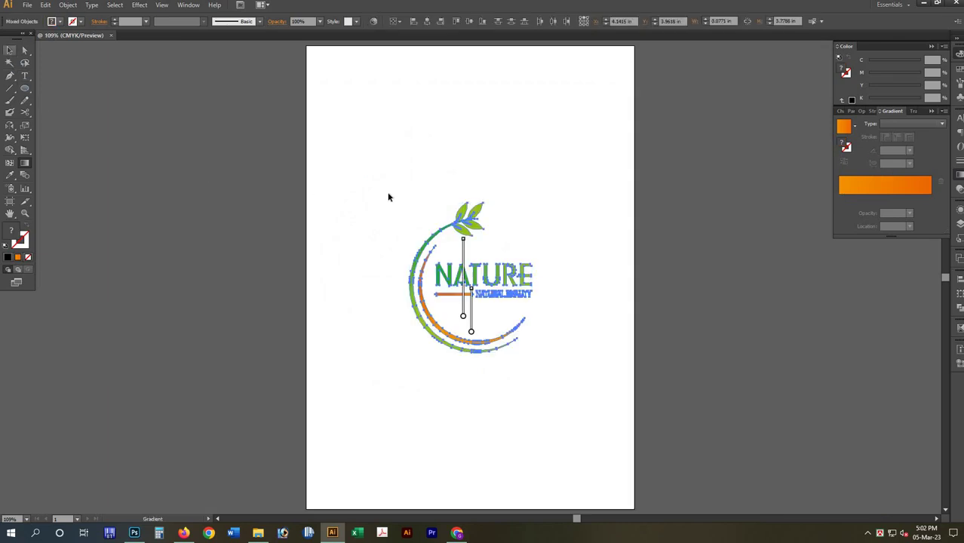
{"action": "left_click", "coordinate": [389, 198]}
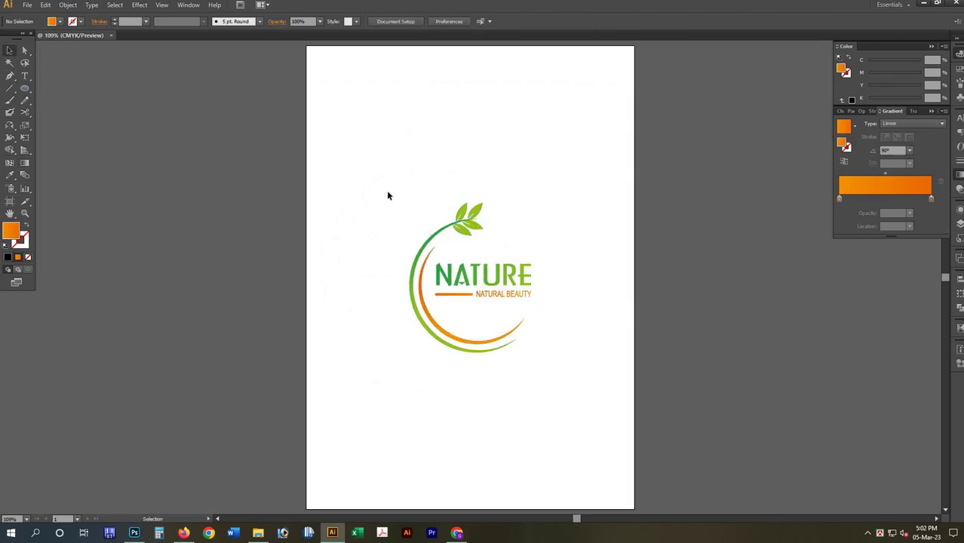